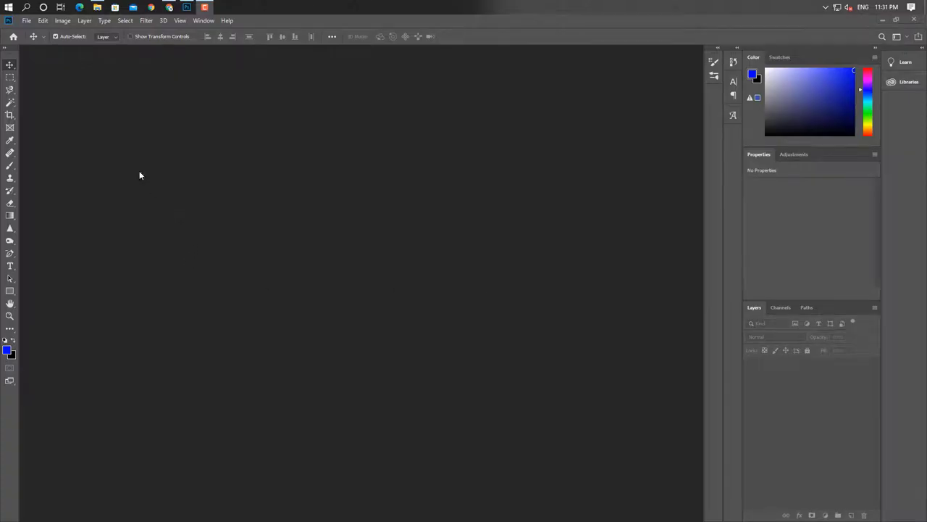
Step: Create a blank white 1000×1000 px document and fit it to the screen
click(33, 21)
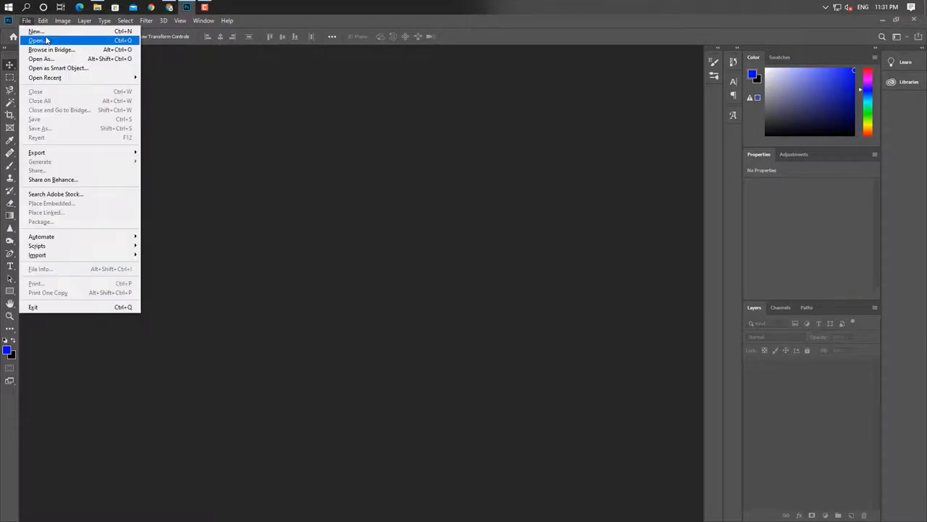
click(51, 32)
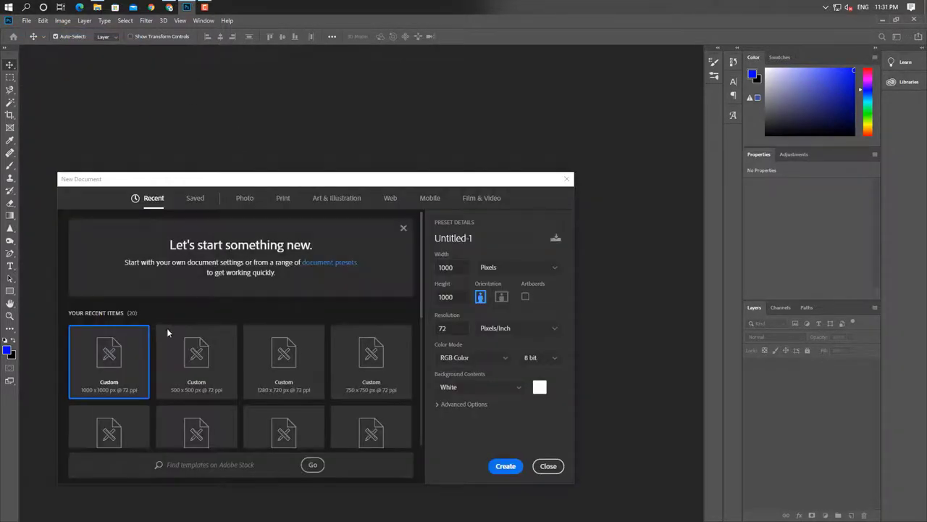
drag(455, 267, 433, 267)
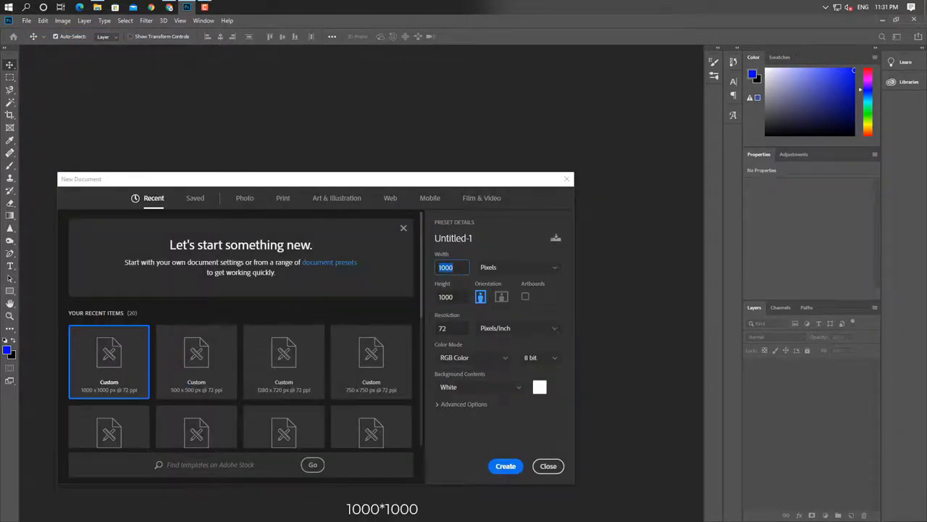
key(Tab)
click(507, 466)
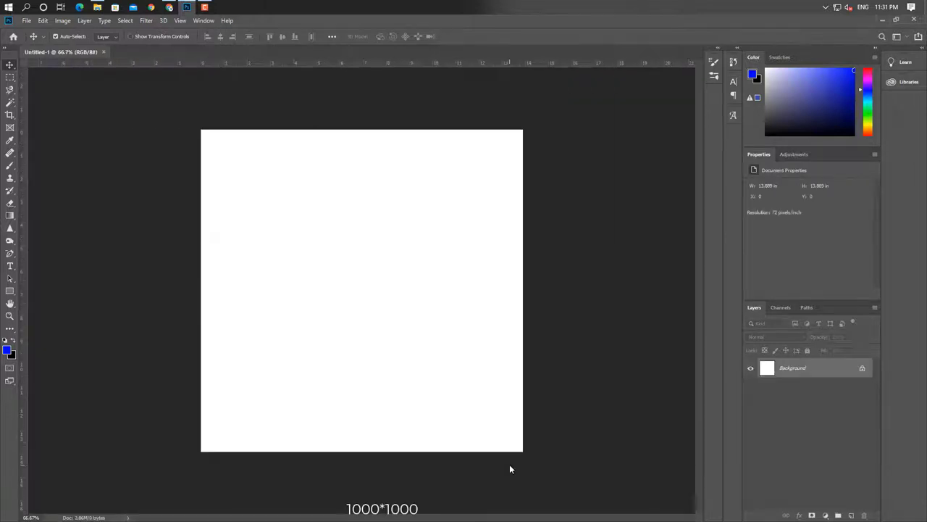
key(ctrl+0)
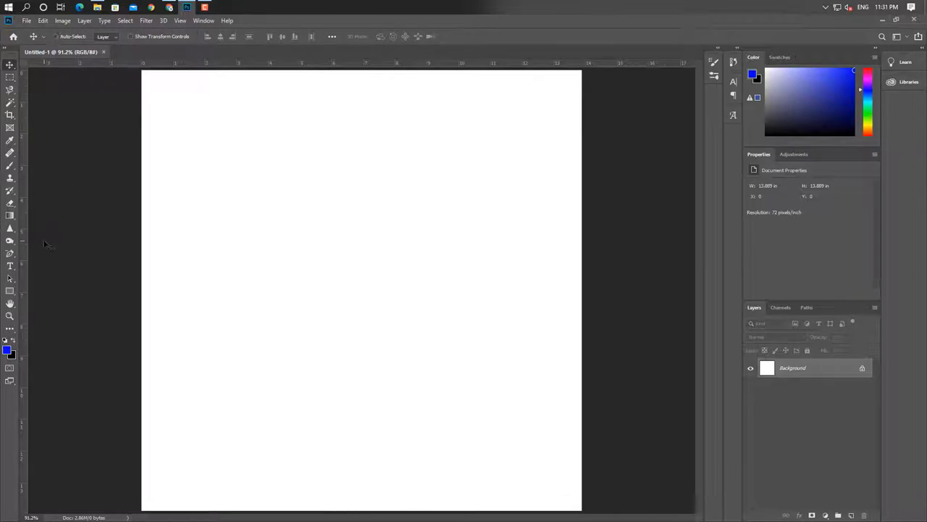
key(ctrl+o)
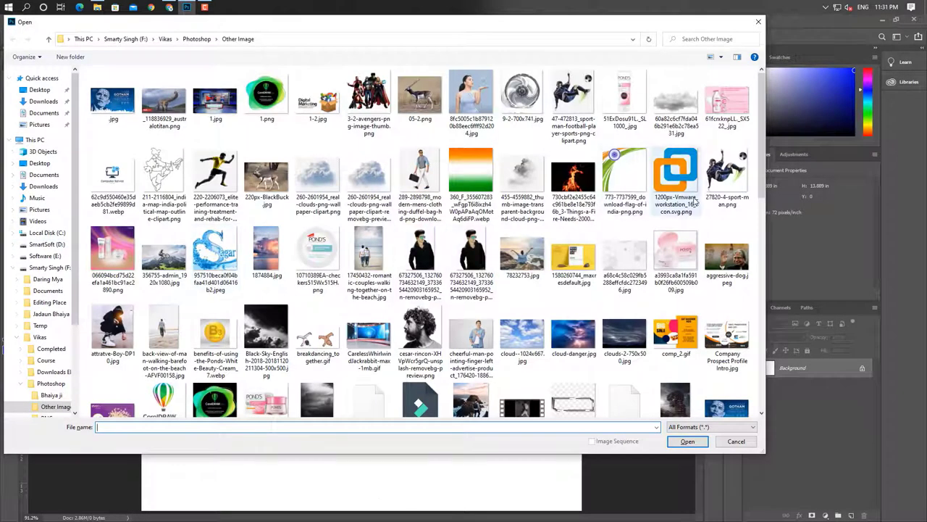
Step: Open 27820-4-sport-man.png and drag the footballer layer into the poster document
click(725, 181)
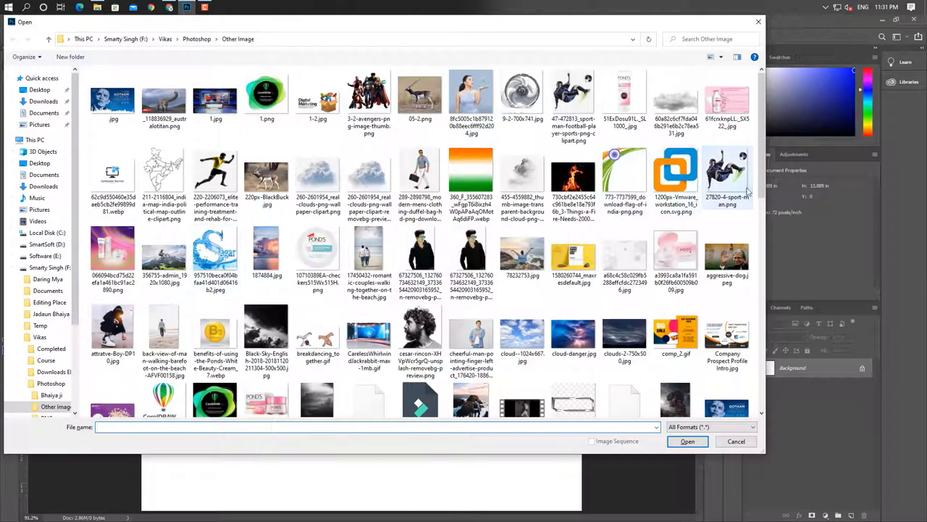
click(692, 442)
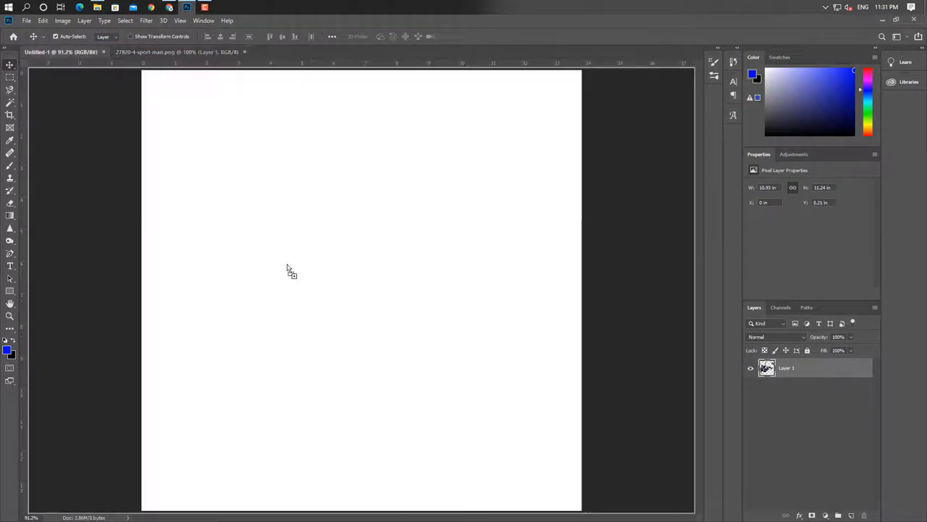
drag(79, 54, 352, 292)
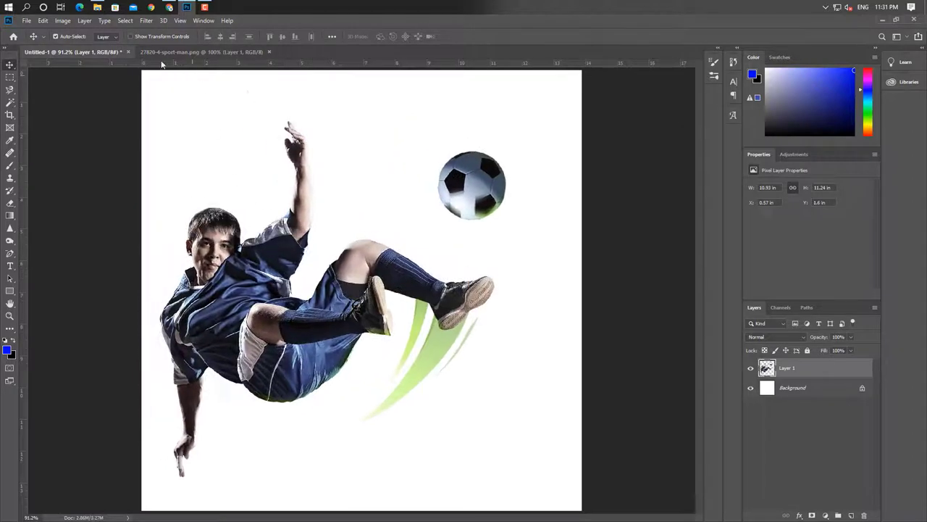
click(148, 21)
Step: Apply the Camera Raw Filter to the footballer with Black & White treatment and Temperature +10
click(185, 82)
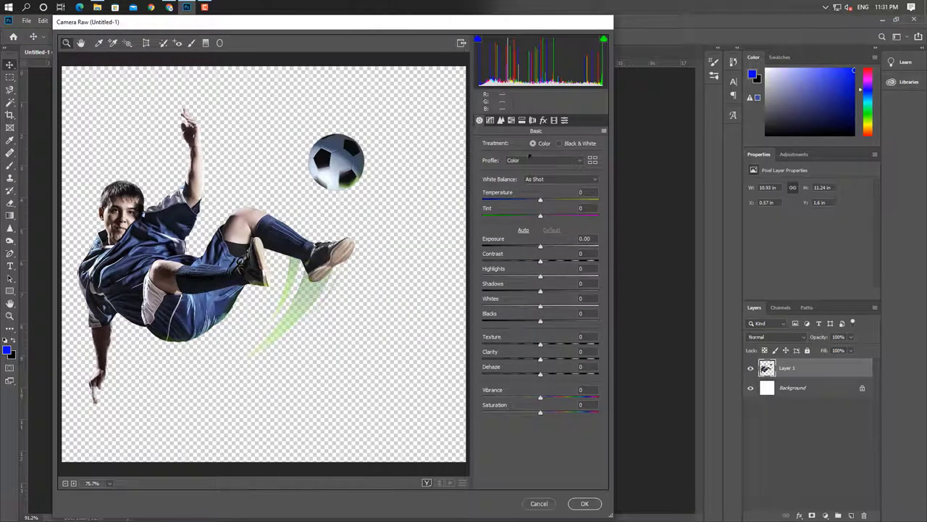
click(559, 143)
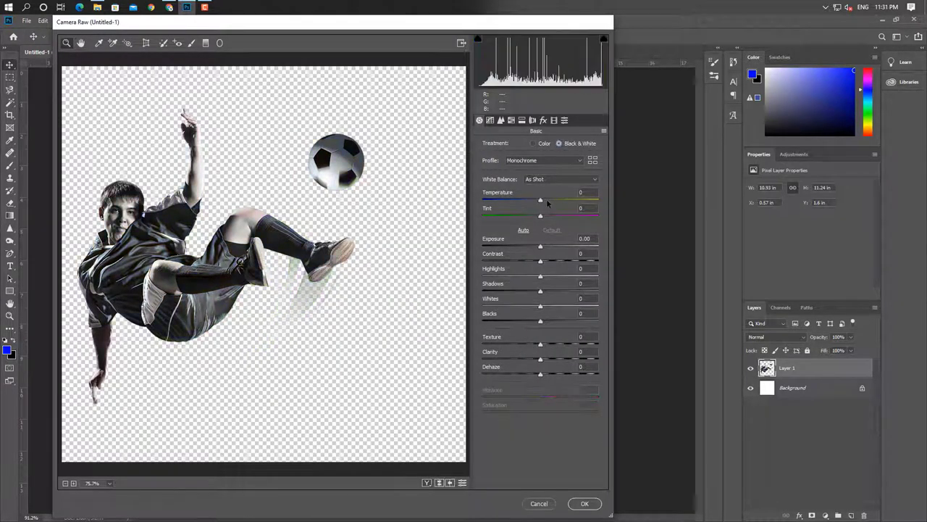
click(547, 201)
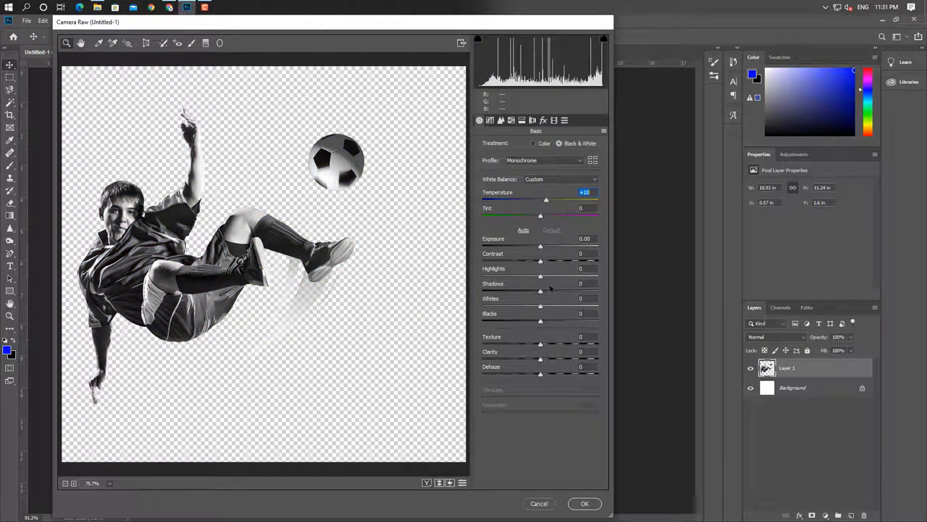
click(584, 504)
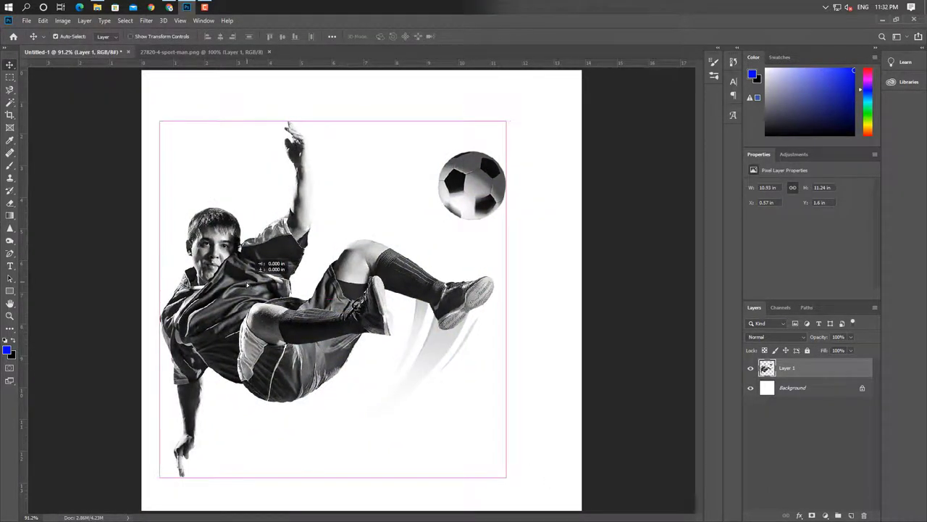
Step: Add an '&' text layer and move it to the lower left of the canvas
click(10, 267)
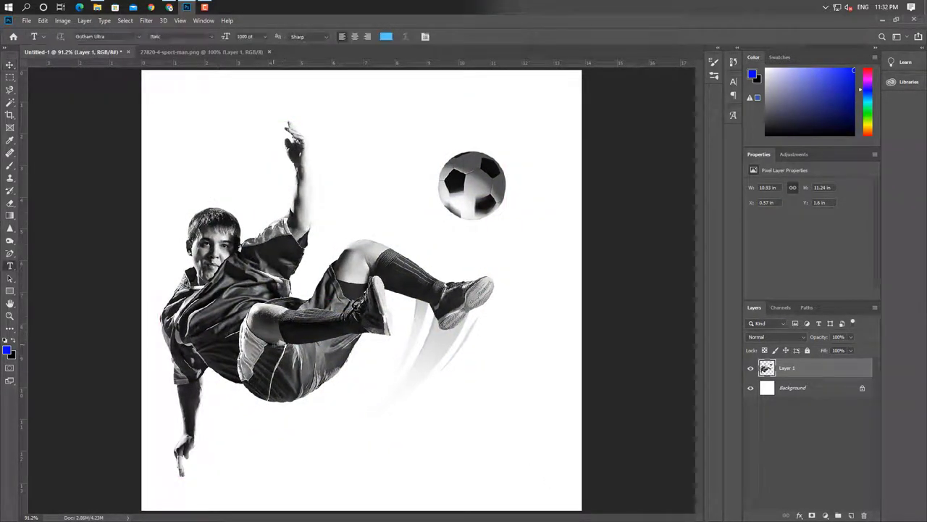
click(284, 339)
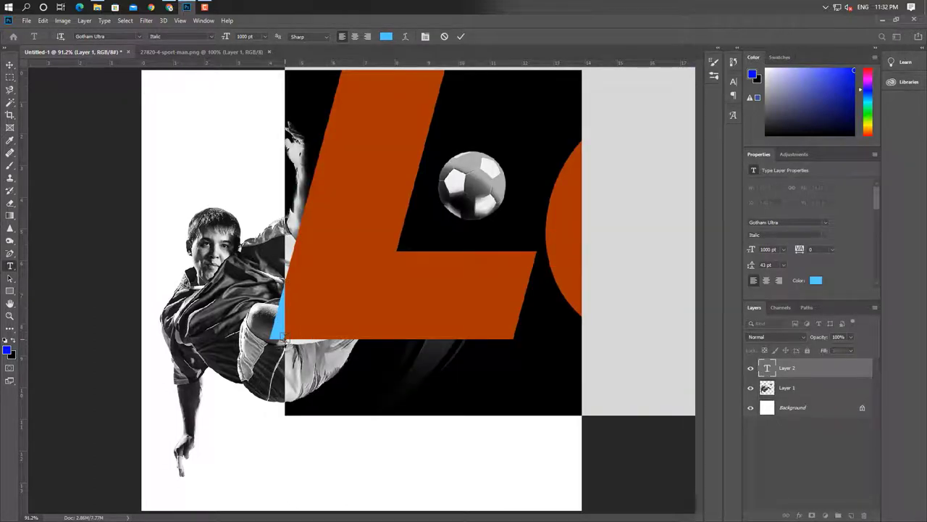
text(&)
click(9, 65)
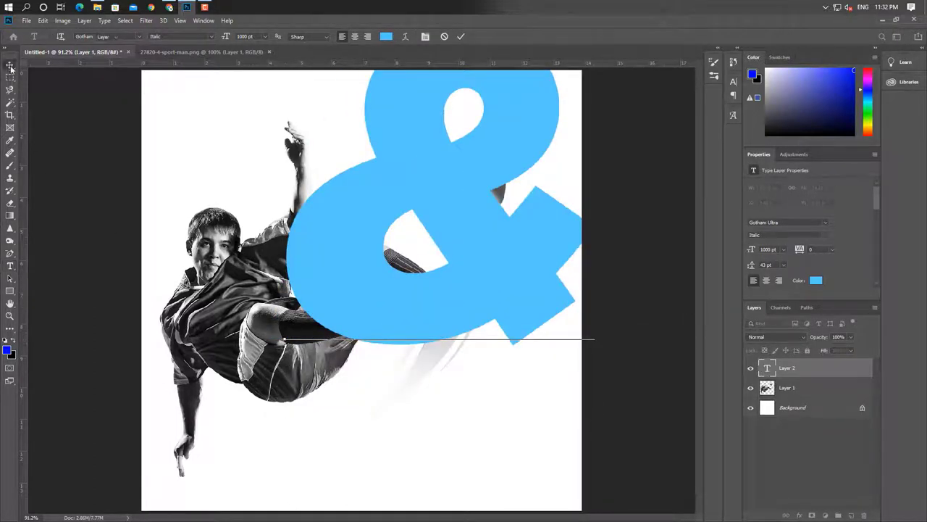
mouse_move(426, 206)
mouse_down()
mouse_move(307, 258)
mouse_move(264, 300)
mouse_move(261, 321)
mouse_up()
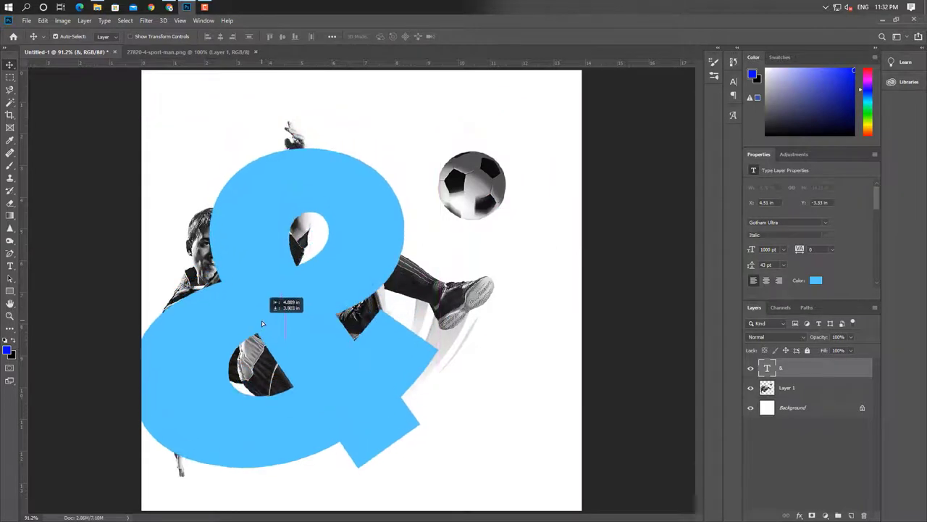
Step: Scale the ampersand up in three passes to fill the poster, keeping the footballer layer above it
key(ctrl+t)
drag(440, 86, 569, 0)
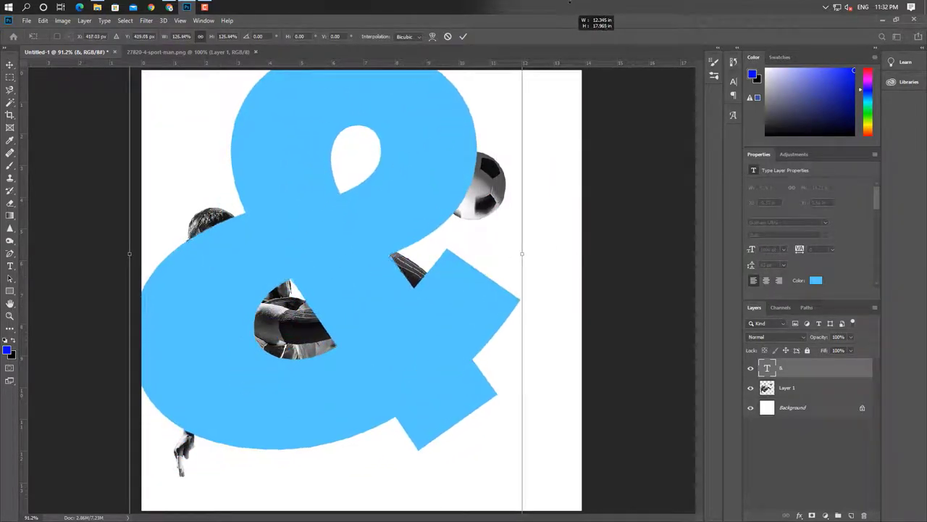
key(Return)
drag(252, 175, 223, 247)
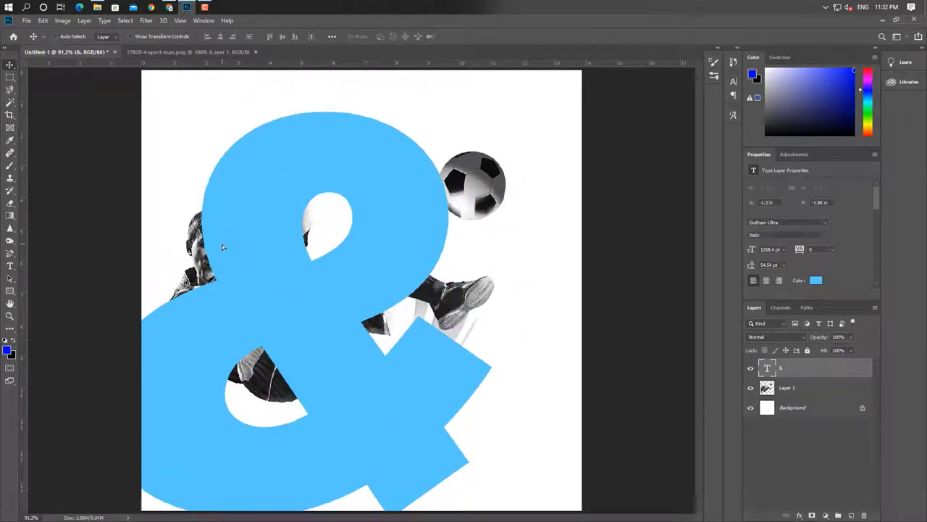
key(ctrl+t)
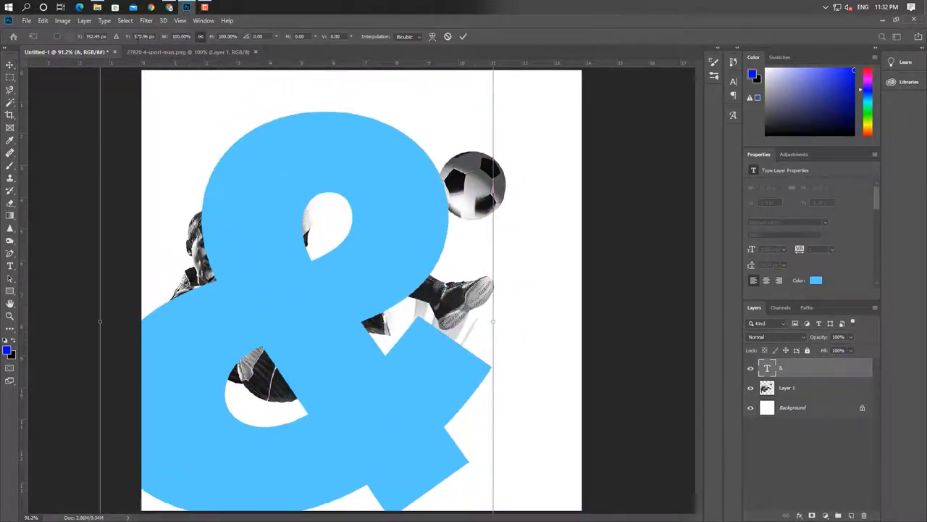
drag(165, 40, 172, 37)
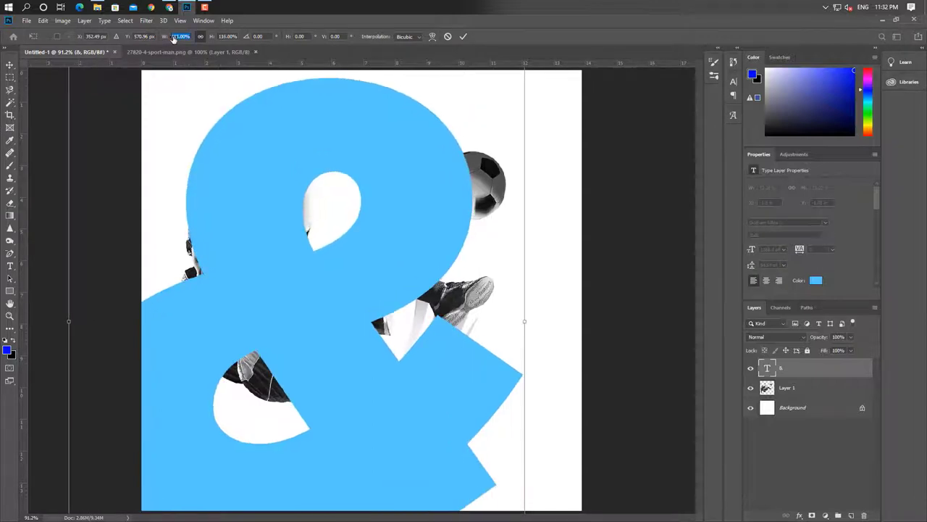
key(Return)
drag(408, 165, 410, 153)
key(ctrl+t)
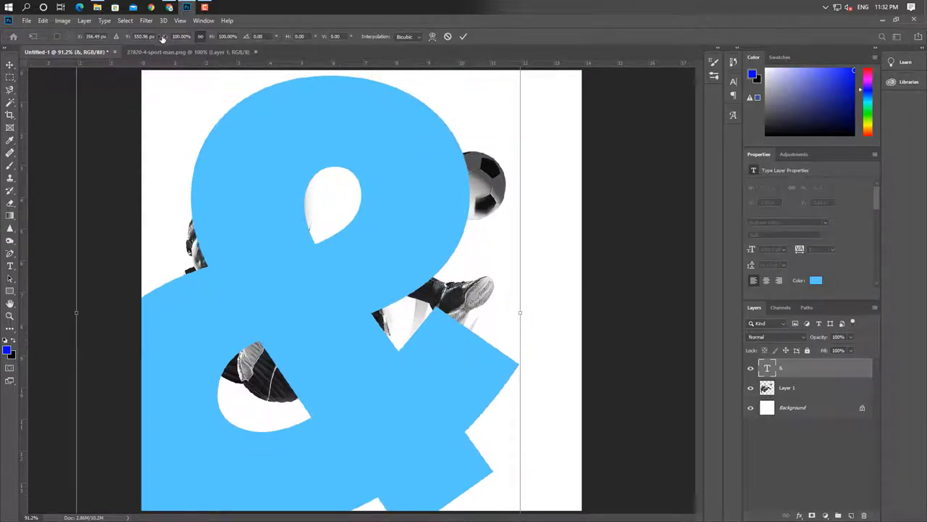
drag(162, 36, 164, 38)
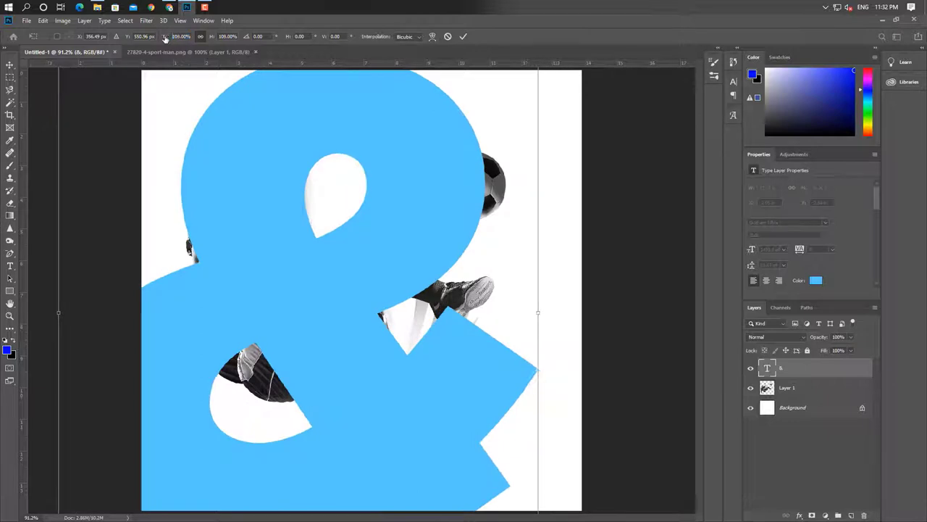
key(Return)
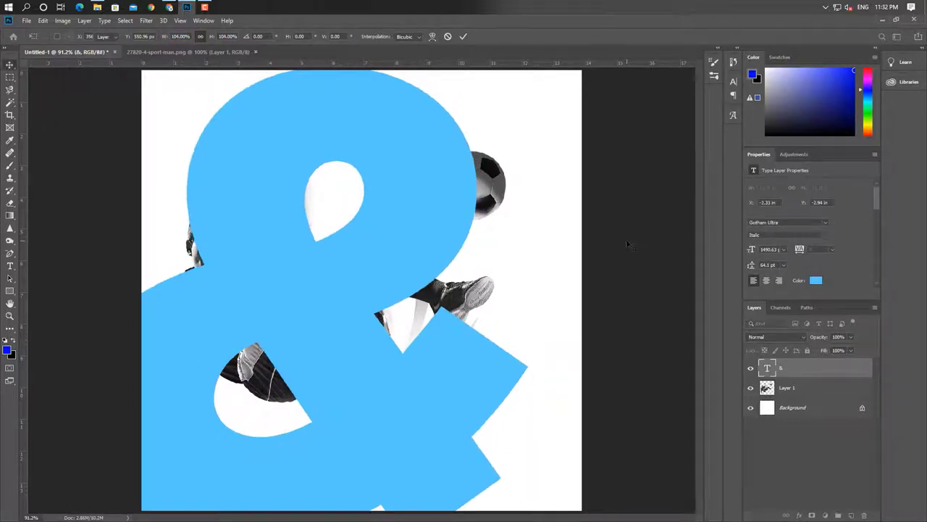
drag(813, 395, 816, 362)
Step: Clip the footballer layer into the ampersand and move it lower
right_click(809, 373)
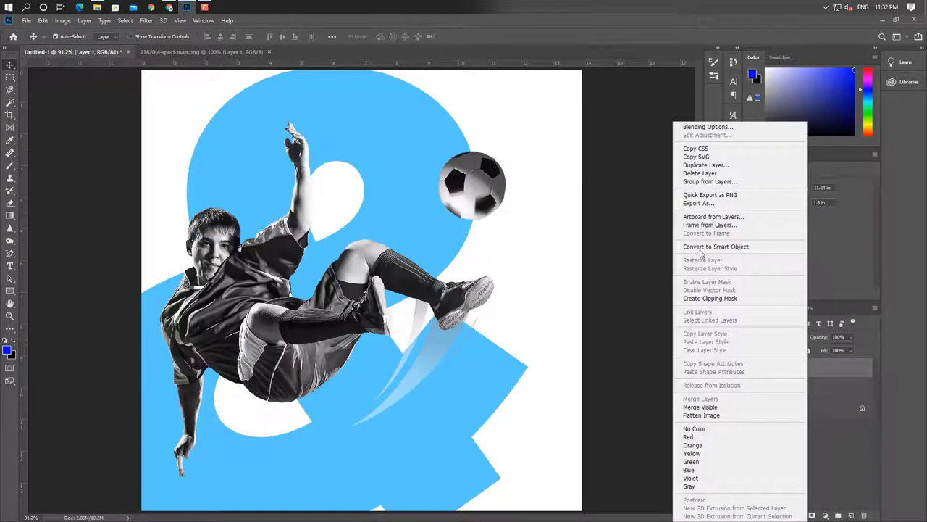
click(703, 298)
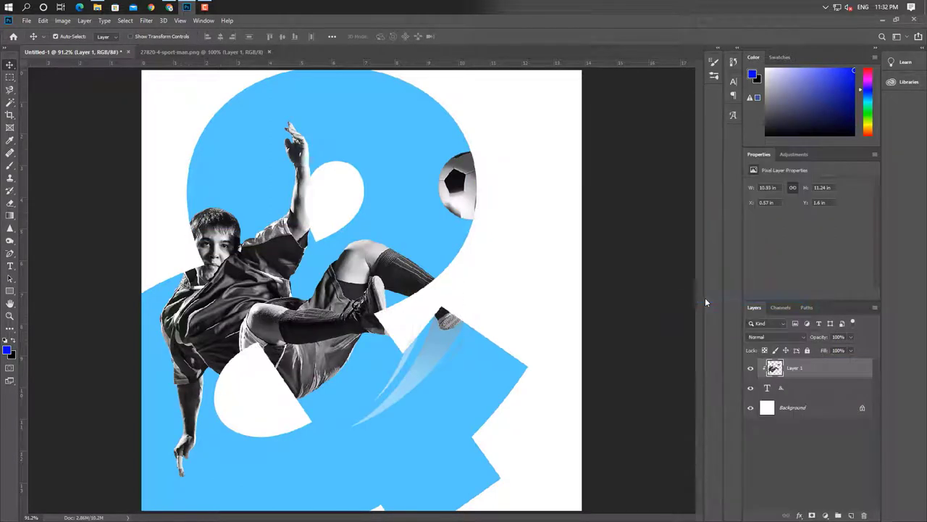
drag(339, 262, 341, 284)
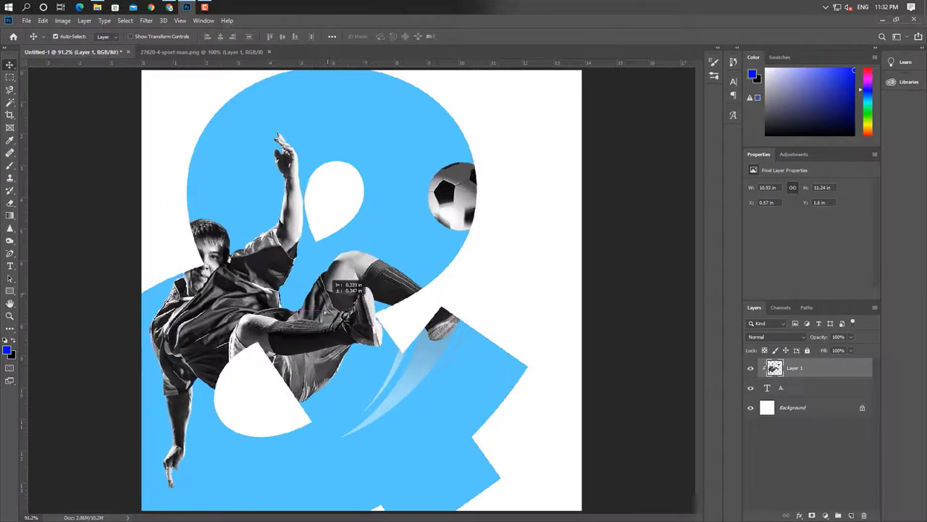
Step: Scale the player photo down to about 89% and shift it up and right
key(ctrl+t)
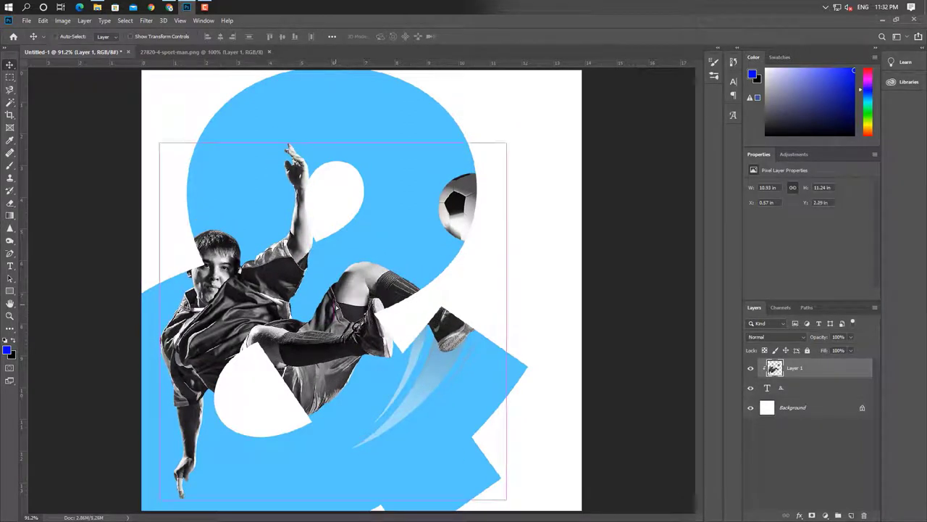
drag(502, 147, 470, 180)
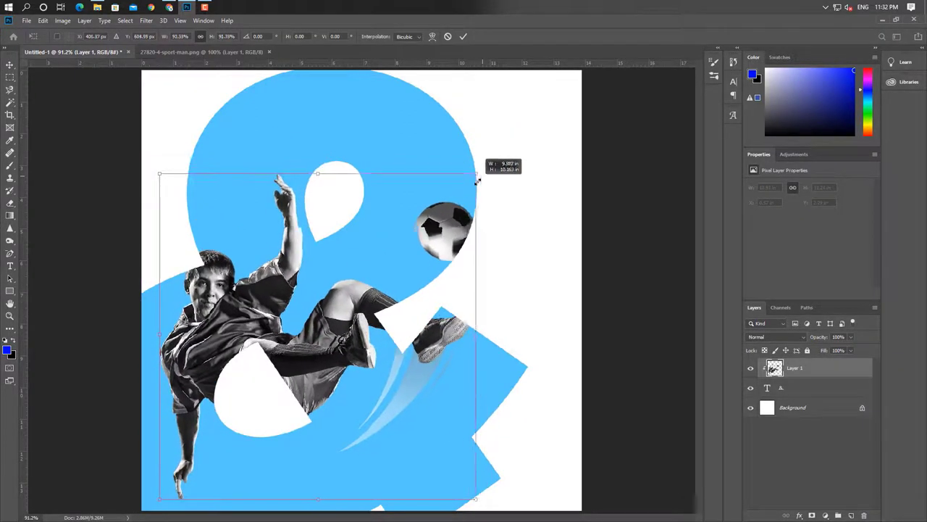
mouse_move(358, 284)
mouse_down()
mouse_move(374, 263)
mouse_move(357, 245)
mouse_move(373, 245)
mouse_up()
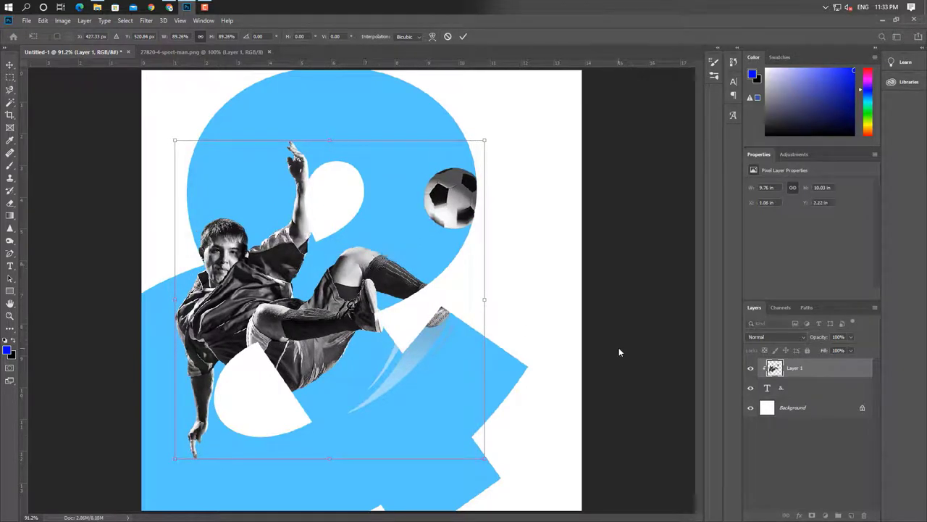
key(Return)
Step: Set the player photo layer's blend mode to Hard Light
click(776, 337)
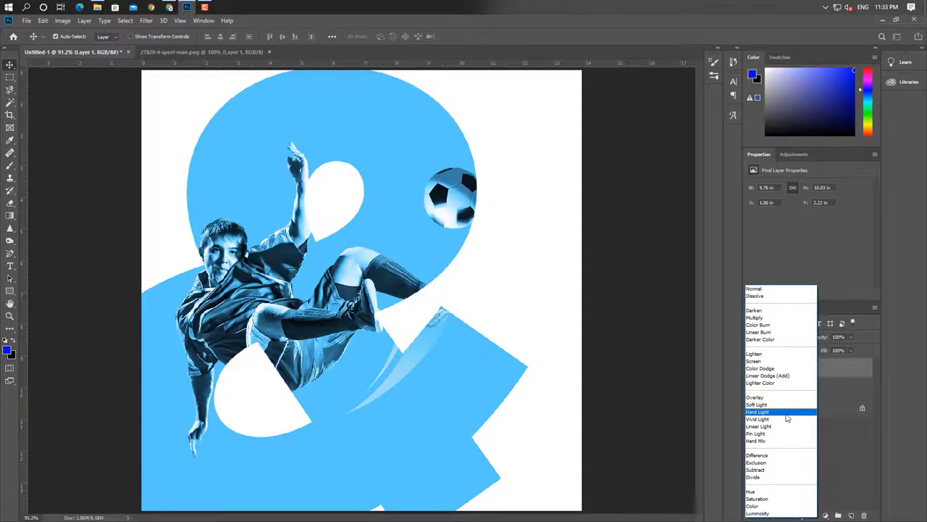
click(787, 412)
click(643, 353)
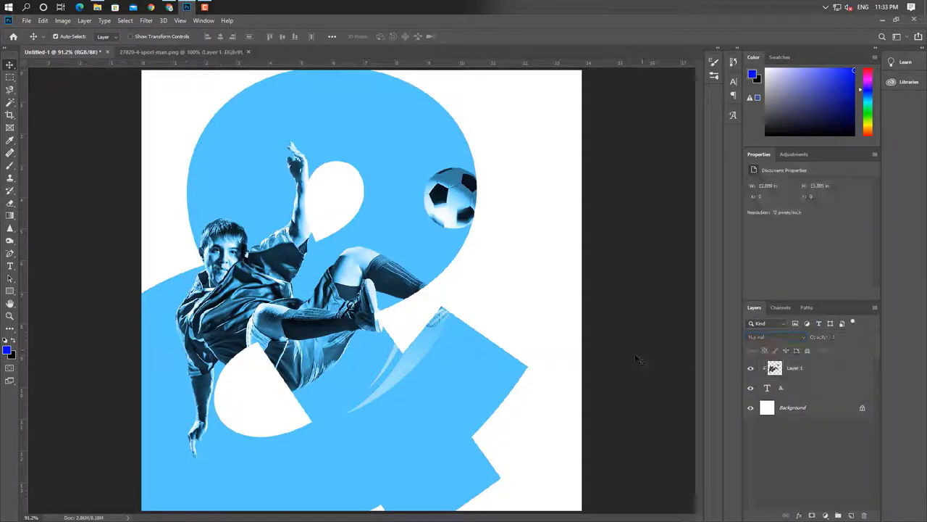
Step: Shift the ampersand and the player photo left toward the poster's left edge
click(445, 255)
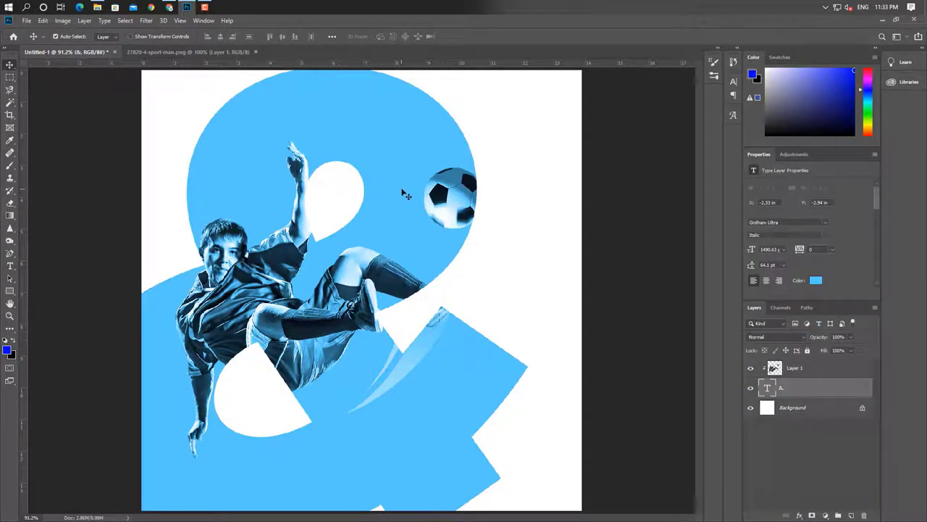
drag(404, 190, 393, 190)
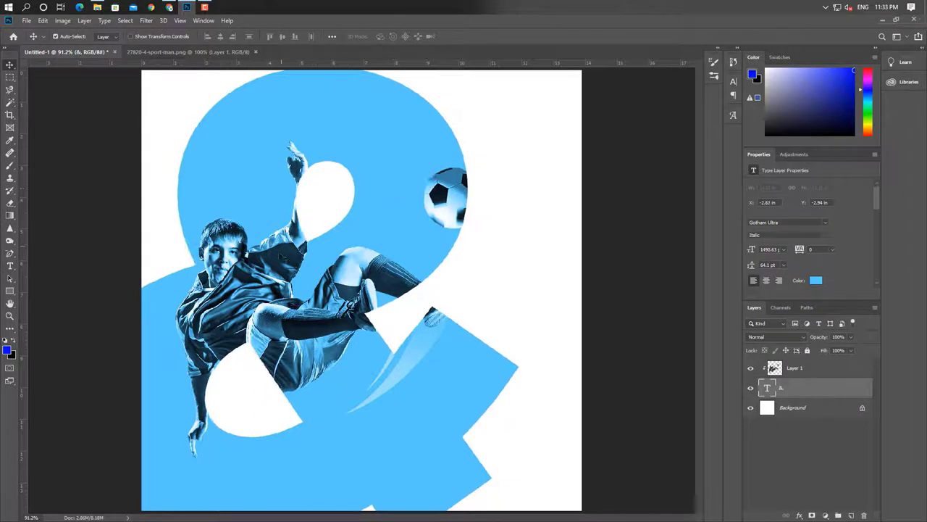
click(273, 268)
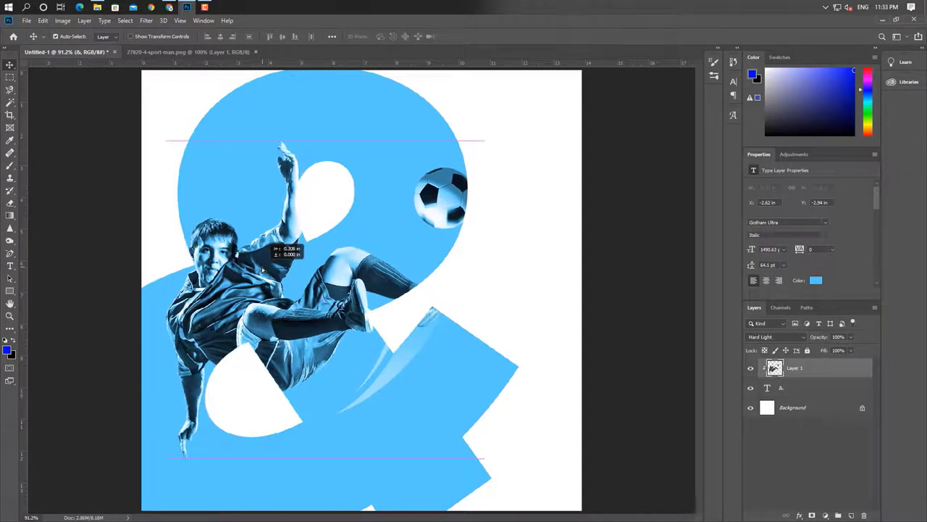
drag(273, 268, 263, 269)
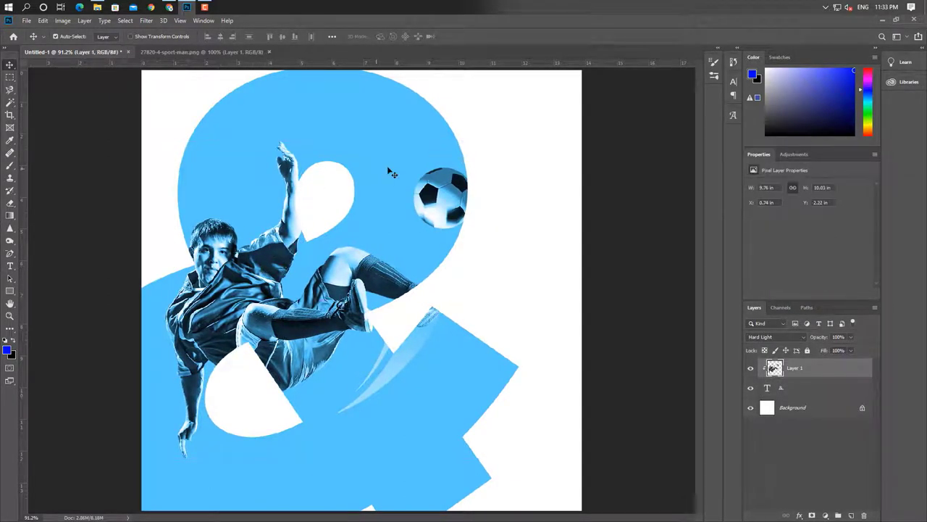
drag(392, 172, 367, 168)
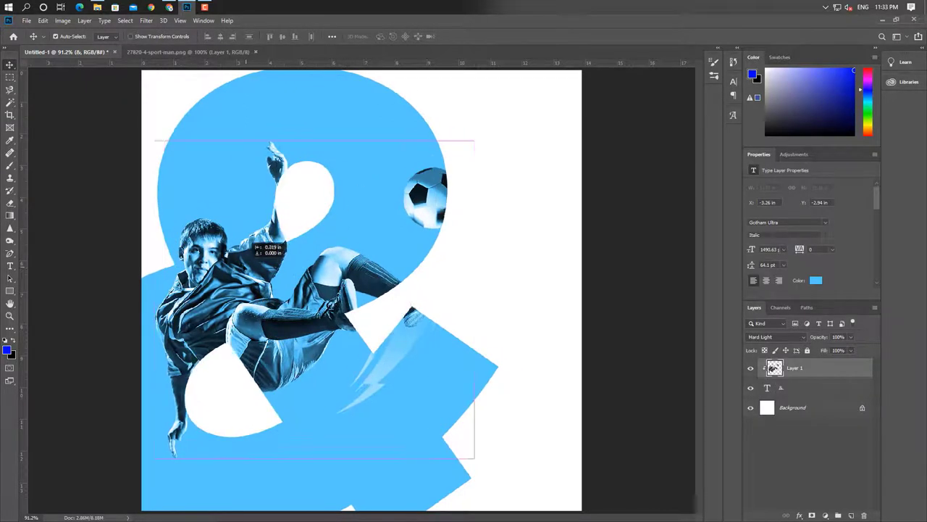
drag(252, 244, 245, 243)
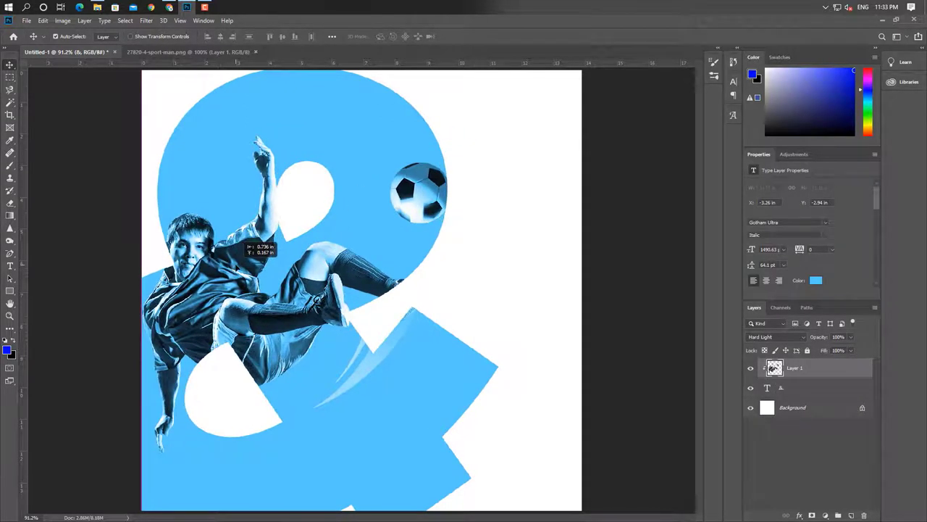
click(613, 344)
click(832, 371)
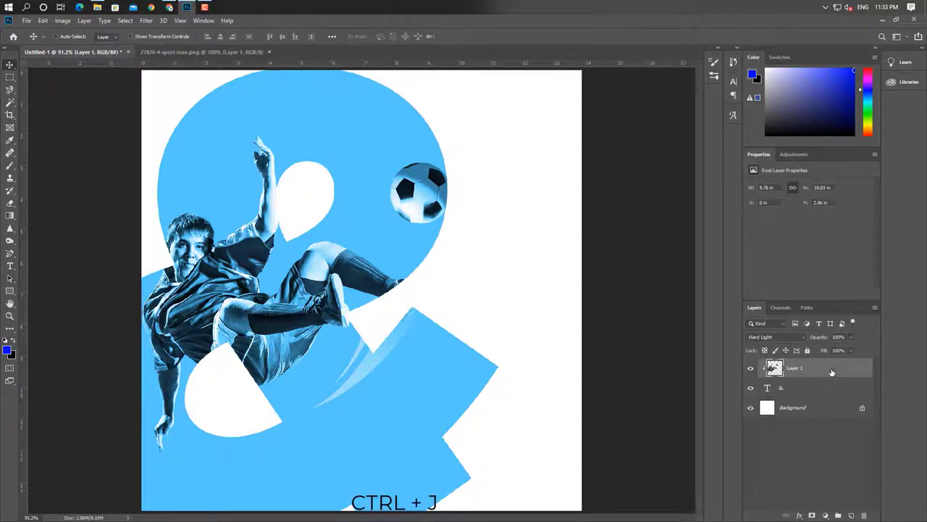
Step: Duplicate the player photo, place the copy beneath the ampersand, and nudge it right and down
key(ctrl+j)
drag(831, 371, 829, 413)
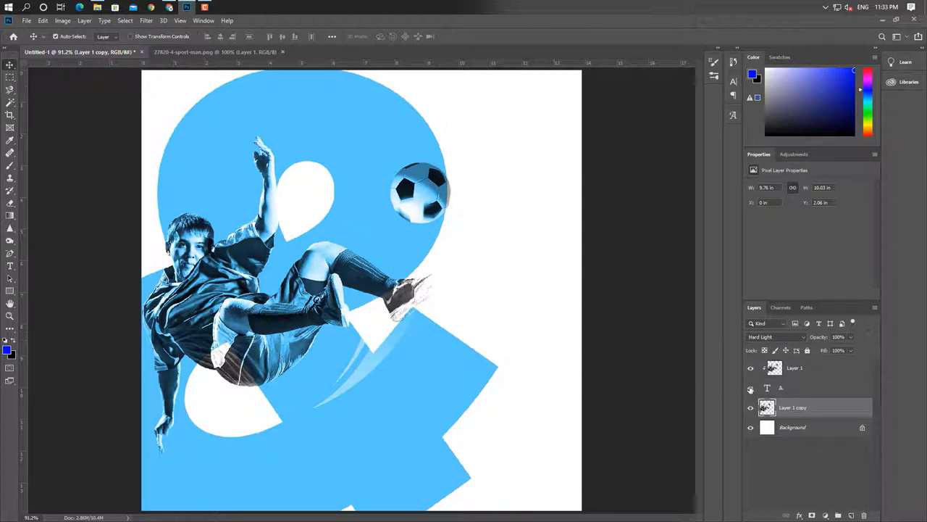
click(750, 389)
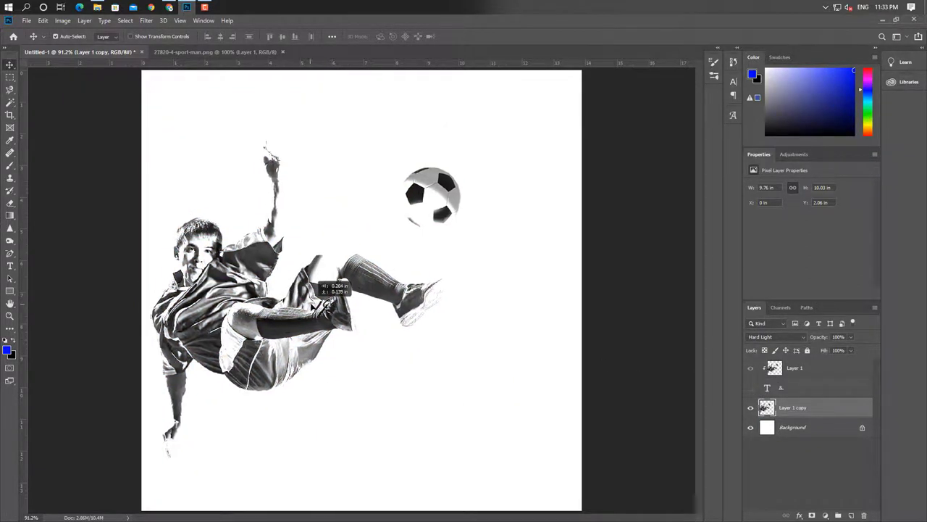
drag(302, 297, 317, 304)
Step: Enlarge the photo copy to about 121%, set it to Normal blending and 15% opacity
key(ctrl+t)
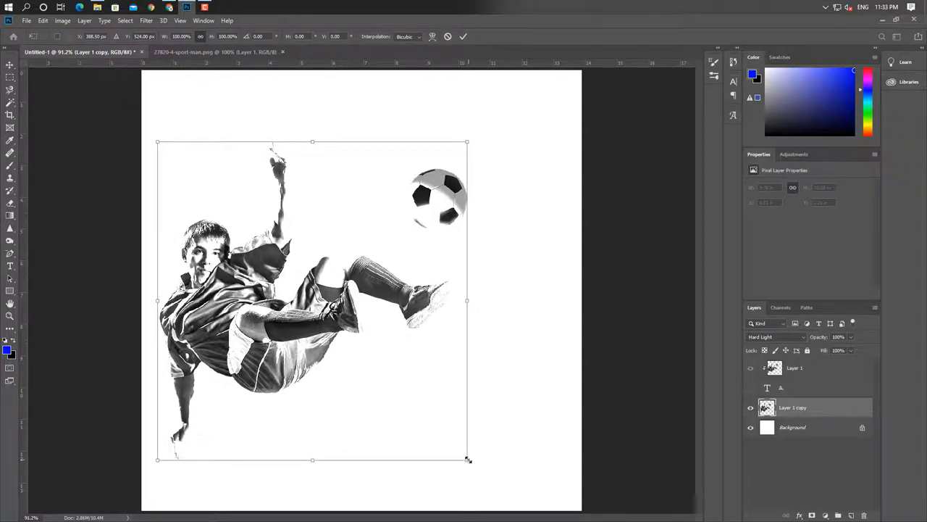
drag(469, 460, 506, 500)
drag(325, 370, 318, 343)
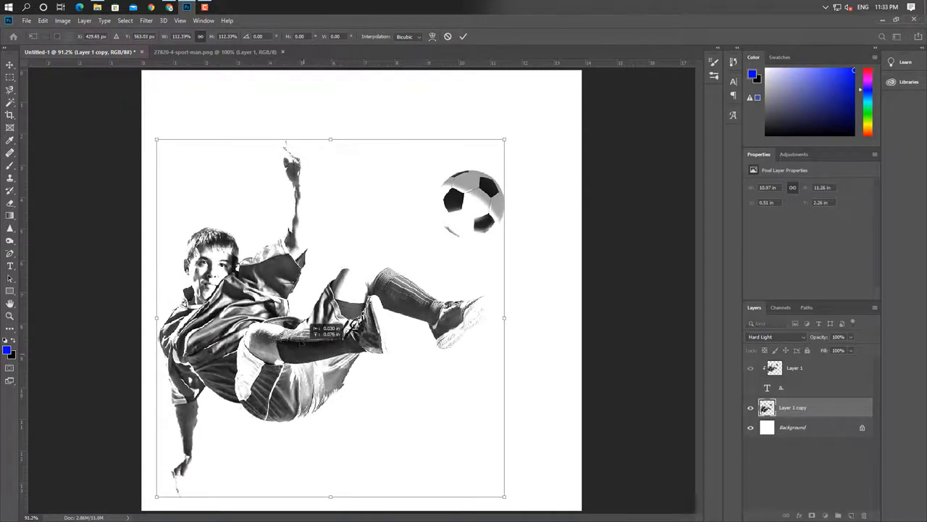
drag(497, 470, 528, 501)
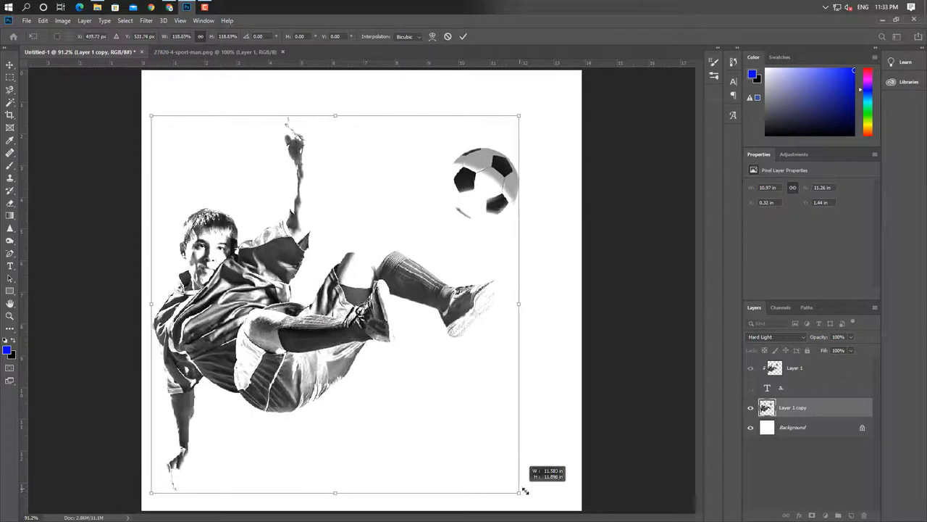
click(801, 339)
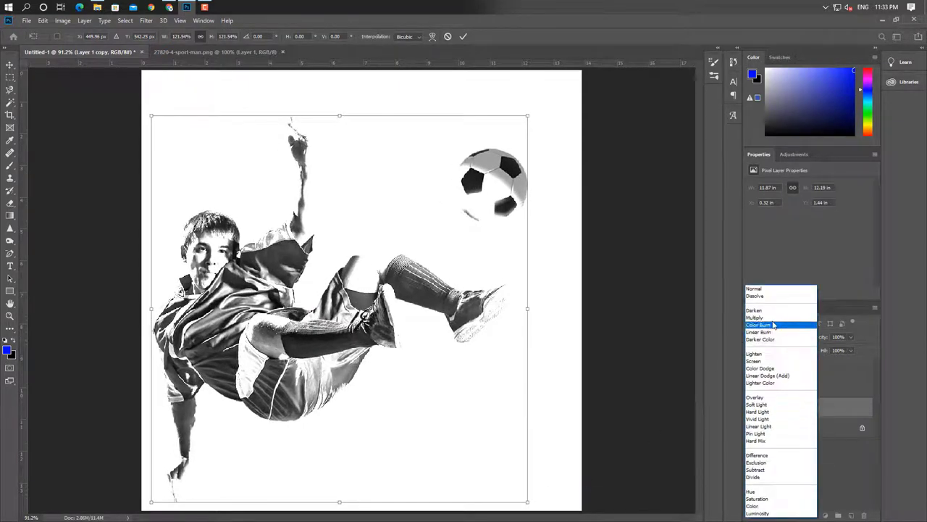
click(765, 288)
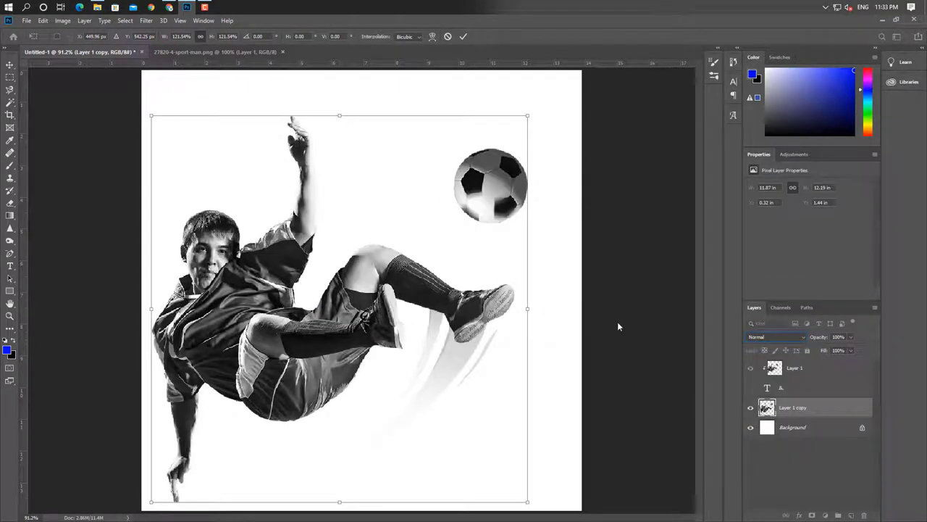
key(Return)
drag(851, 337, 826, 346)
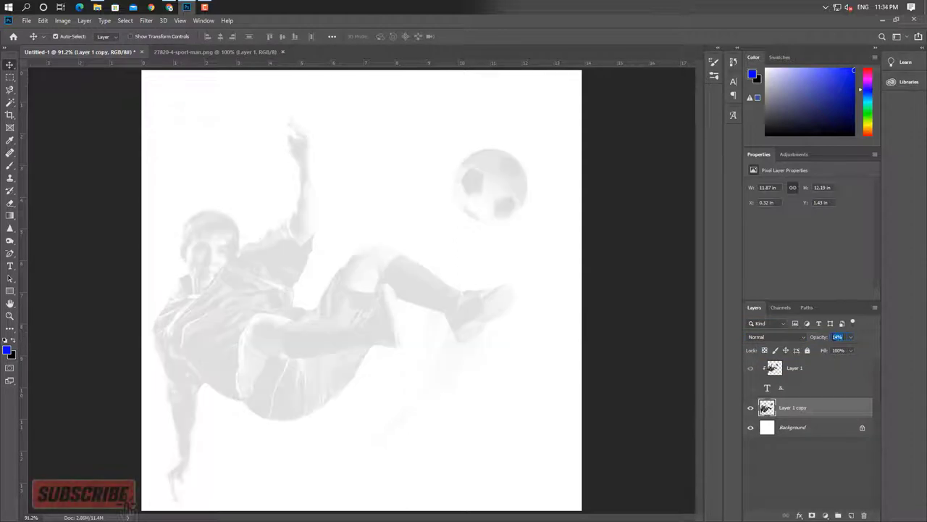
text(15)
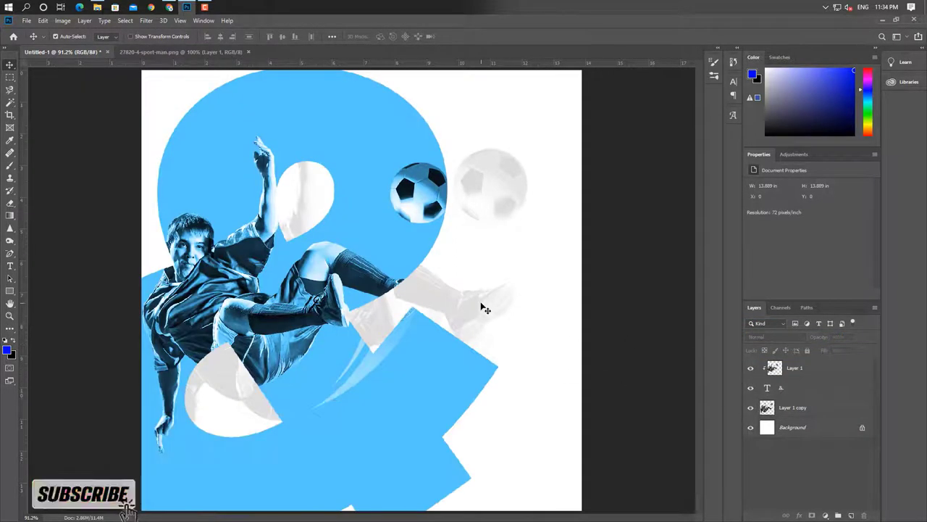
Step: Nudge the ampersand slightly left and move the faded player copy into its final place
drag(480, 307, 483, 305)
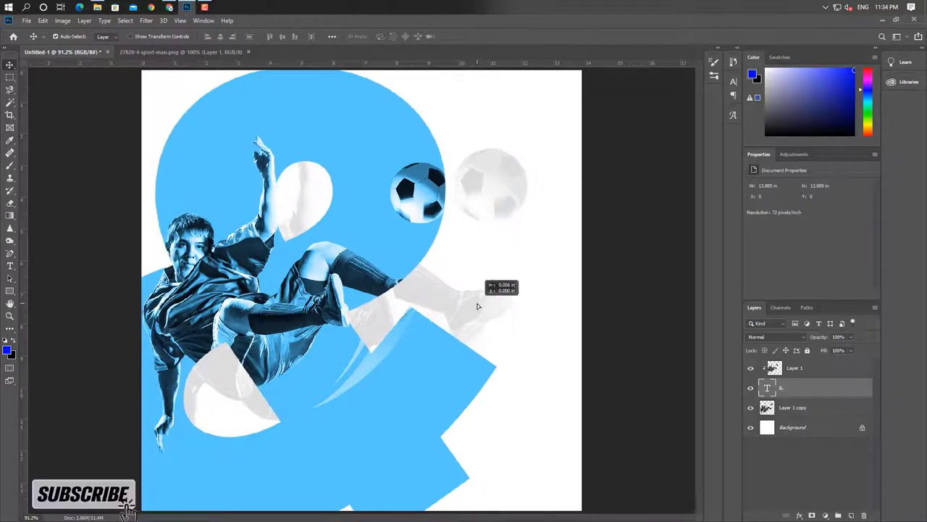
drag(483, 305, 476, 307)
click(605, 351)
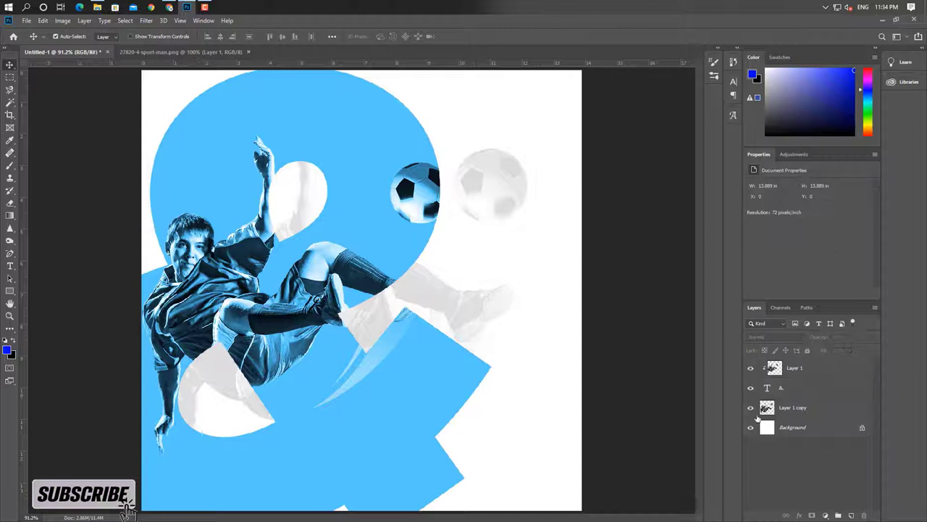
click(799, 407)
drag(505, 292, 506, 285)
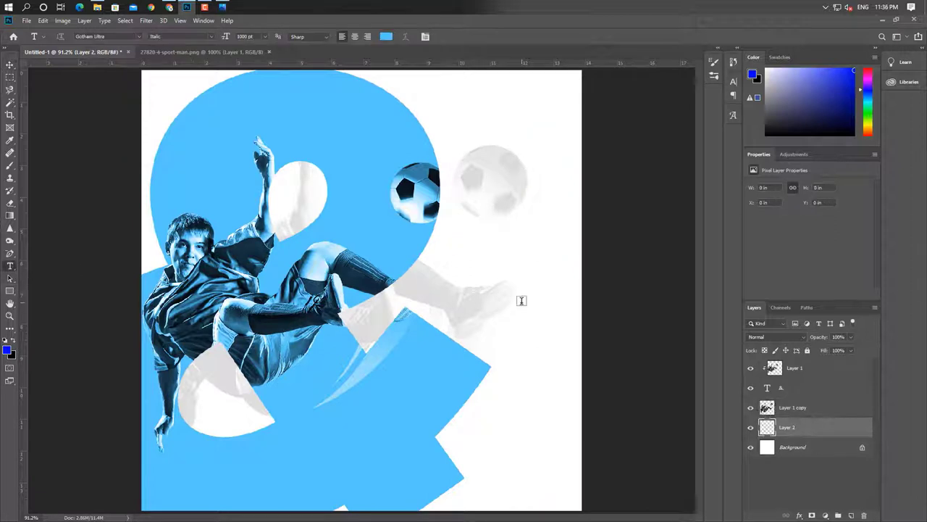
Step: Create a 30 pt text layer reading 'If You Believe You Can Do It'
click(521, 300)
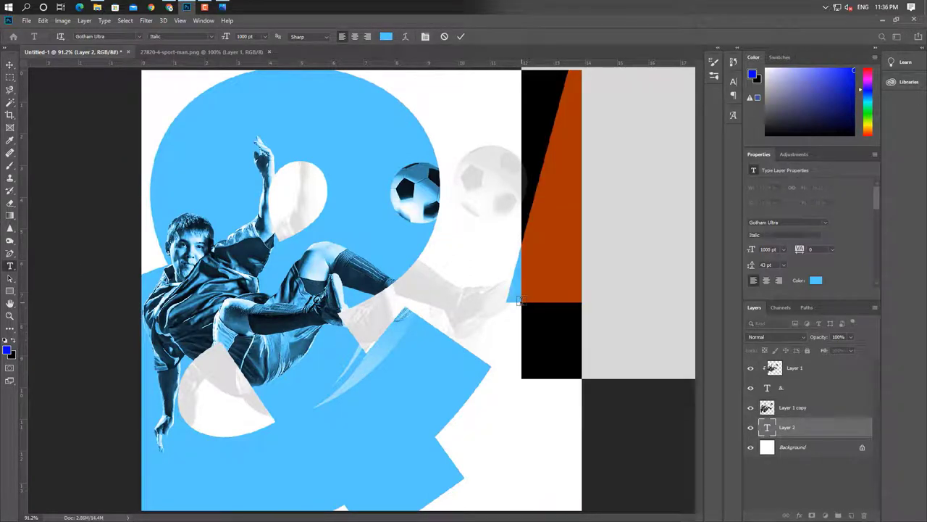
key(BackSpace)
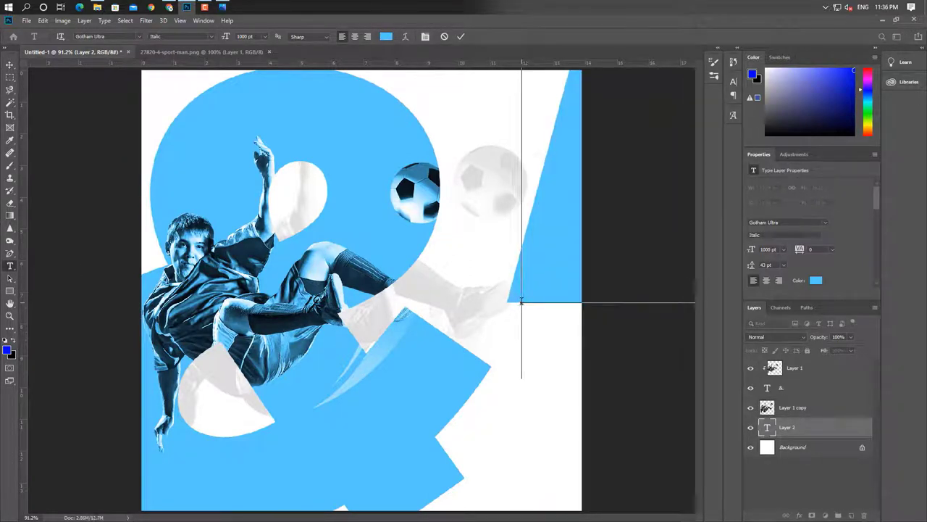
key(ctrl+z)
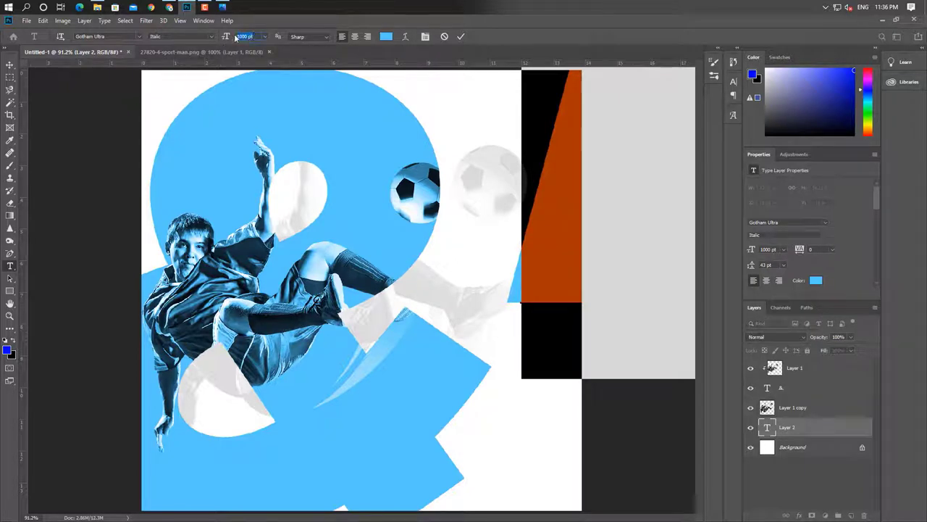
text(30)
key(Return)
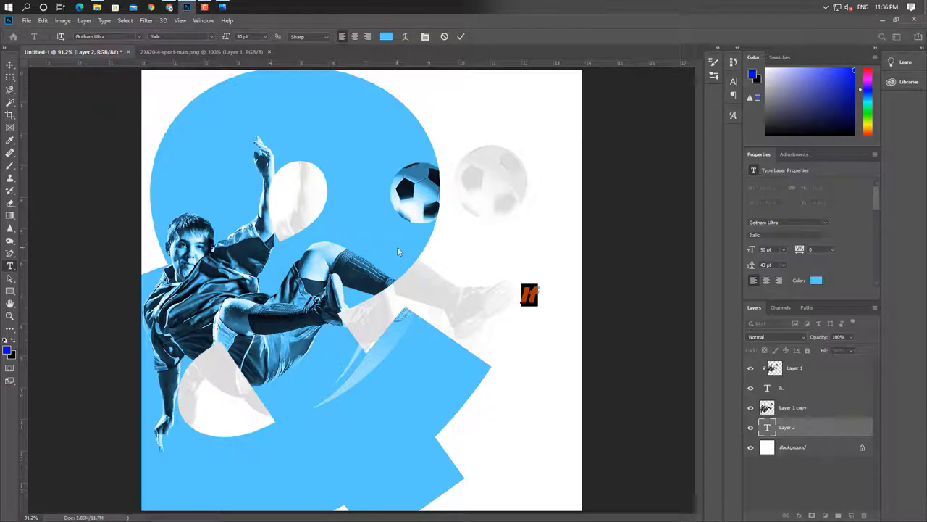
key(ctrl+h)
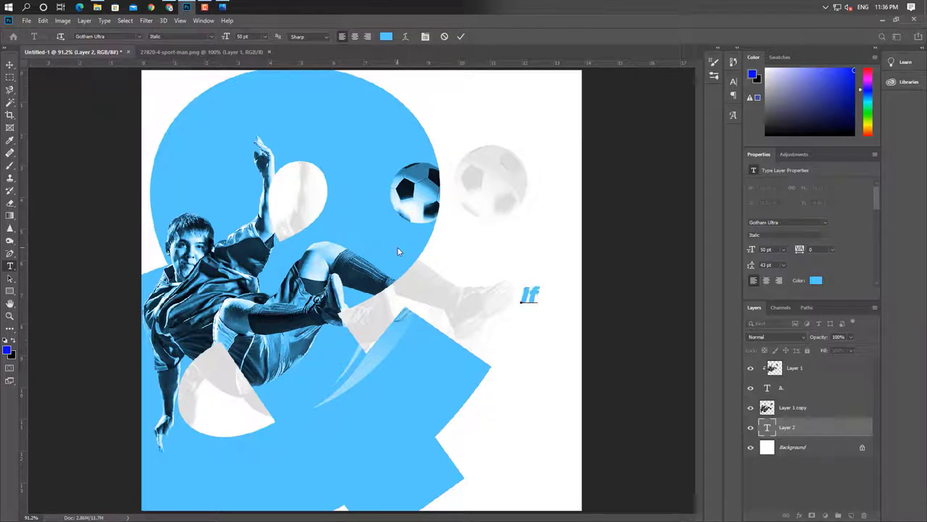
key(BackSpace)
text(f)
text( You)
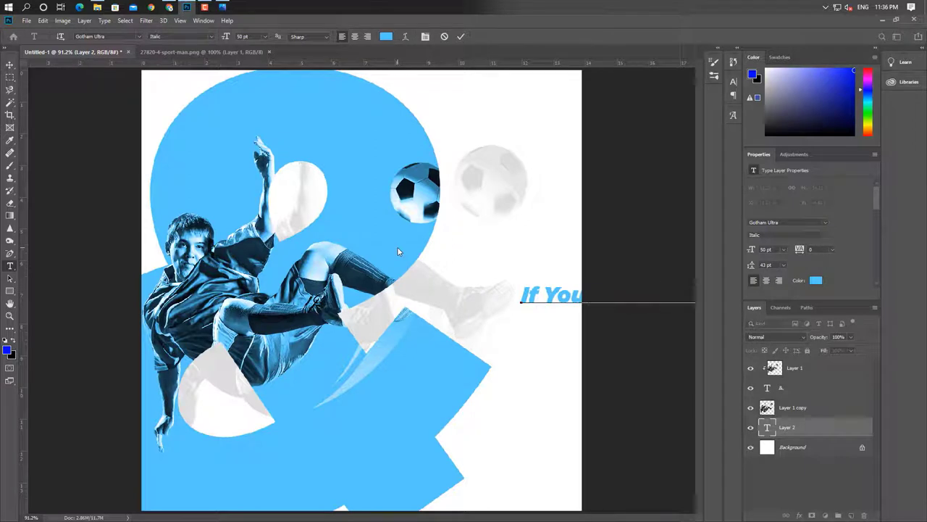
Step: Set the slogan's font to Bebas Neue
key(ctrl+a)
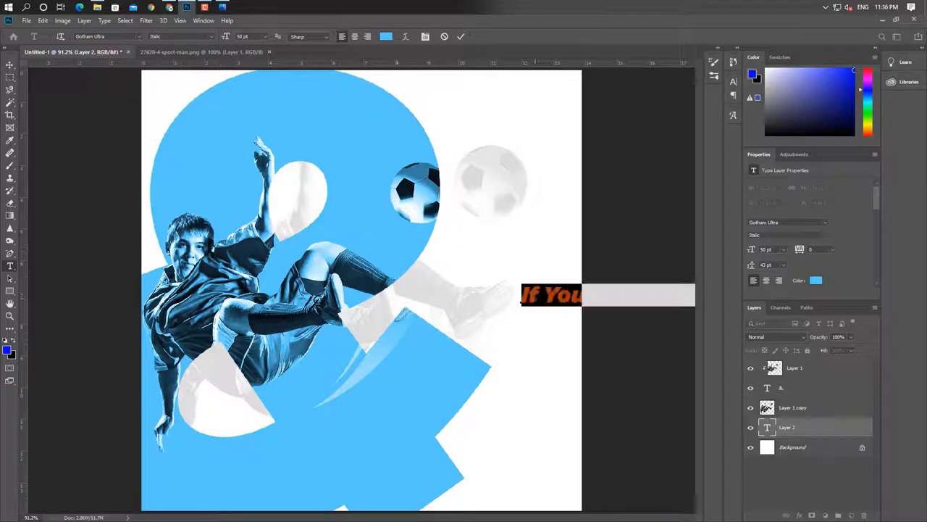
click(154, 50)
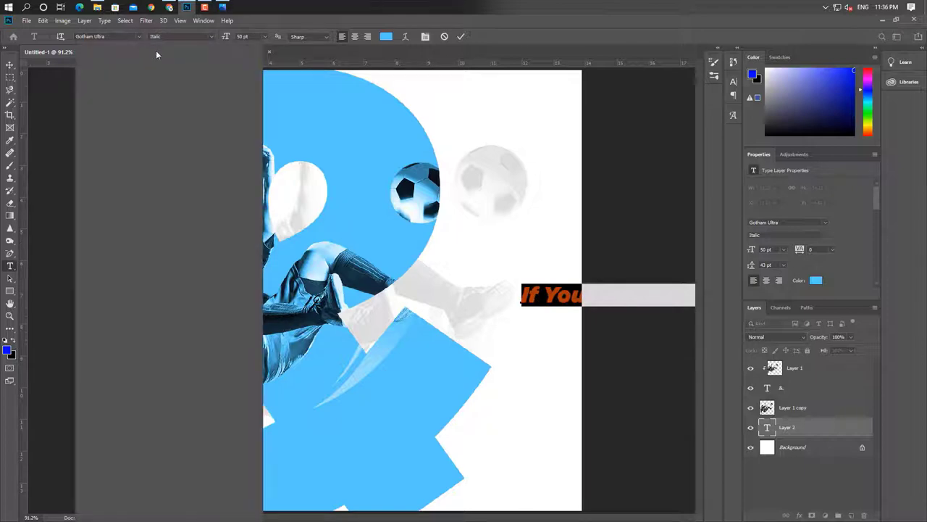
click(138, 36)
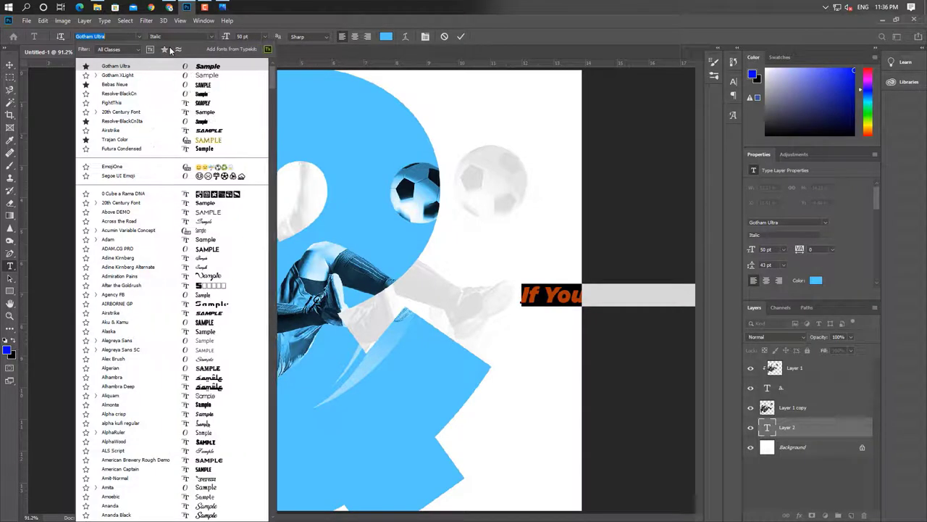
click(150, 84)
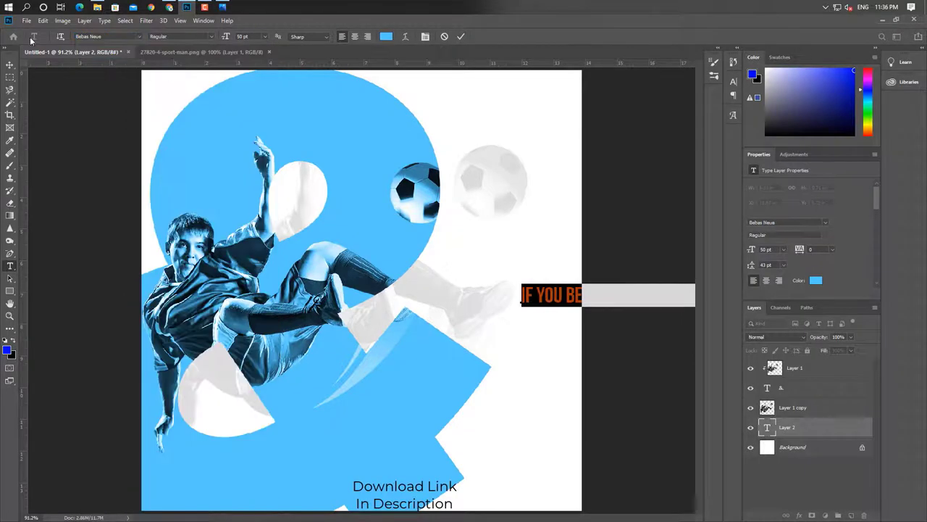
click(11, 65)
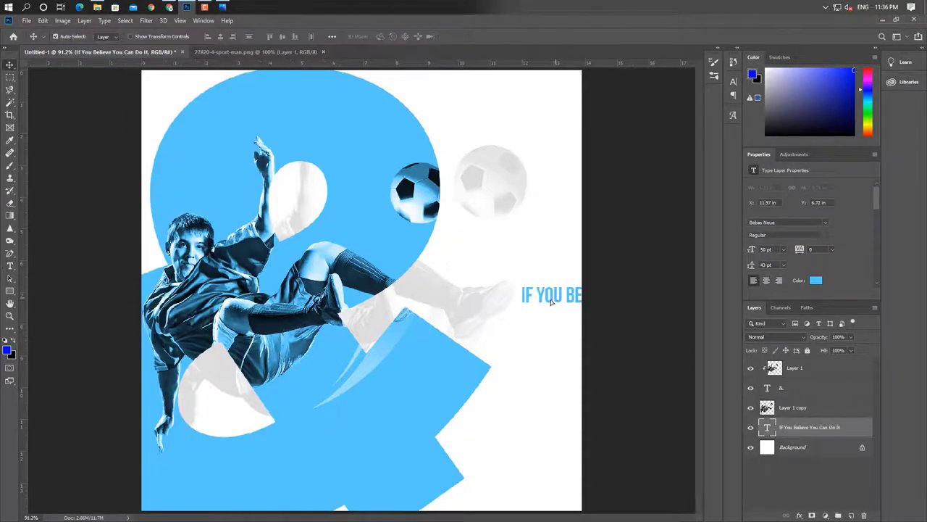
Step: Enlarge the slogan to 55 pt and shift it left and down
drag(550, 301, 527, 327)
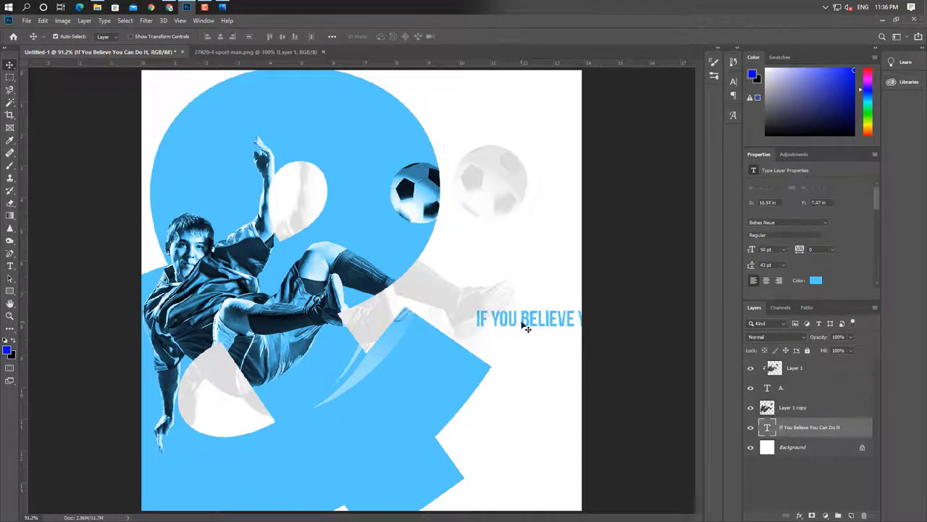
double_click(526, 325)
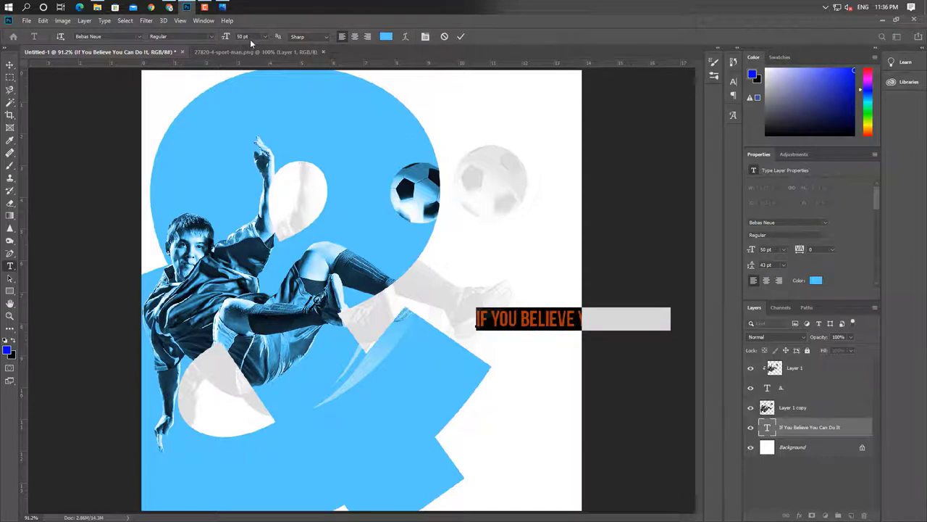
text(55)
key(Return)
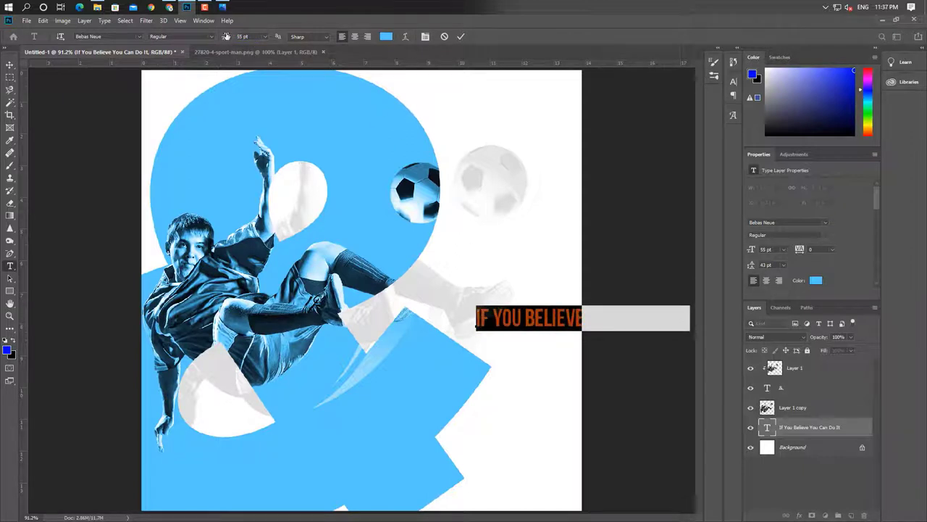
drag(532, 321, 526, 320)
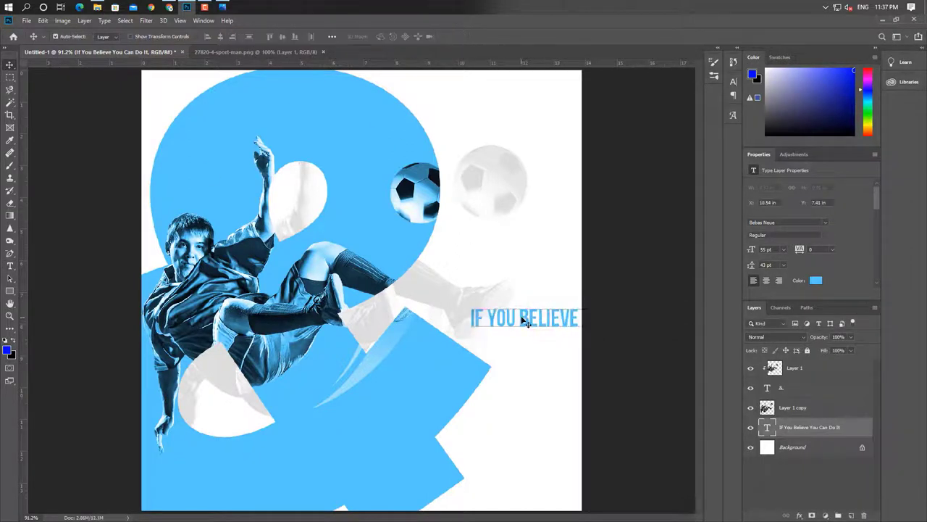
Step: Break the slogan into four lines and move it to the poster's bottom-right corner
click(520, 319)
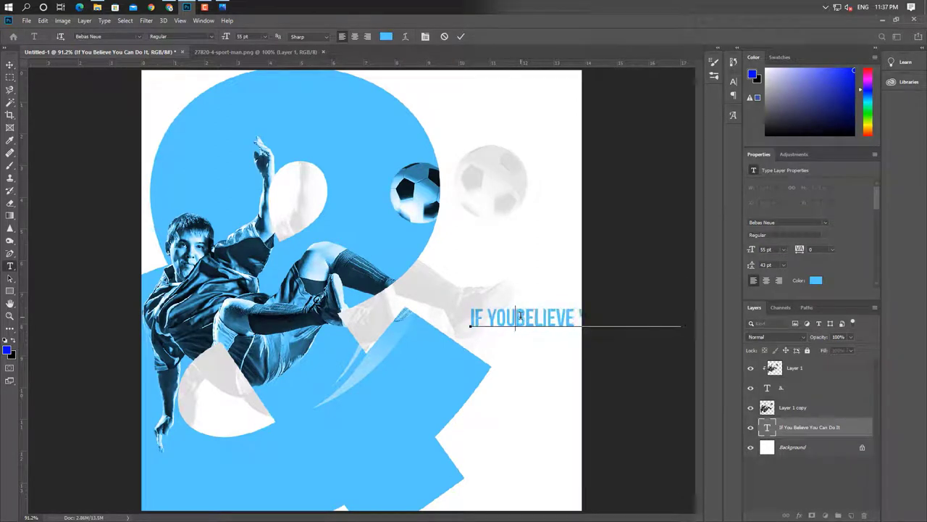
key(Return)
click(534, 335)
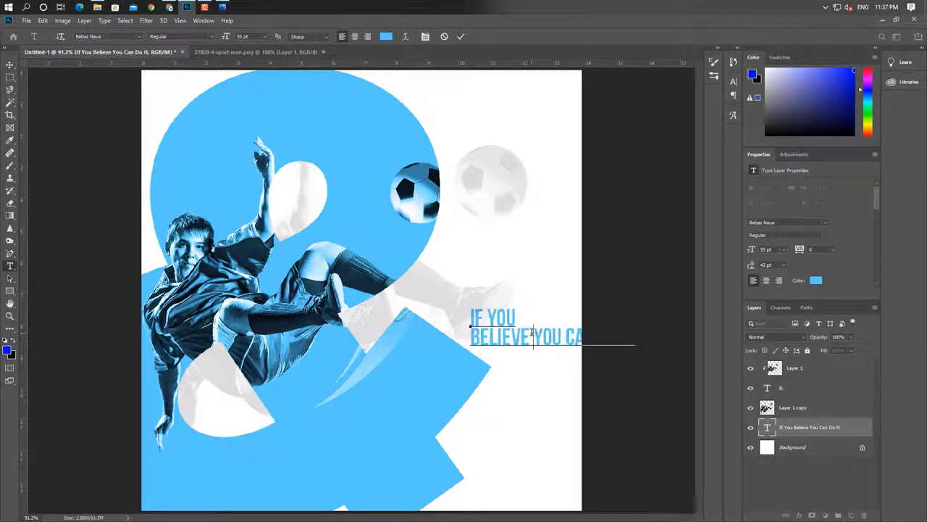
key(Return)
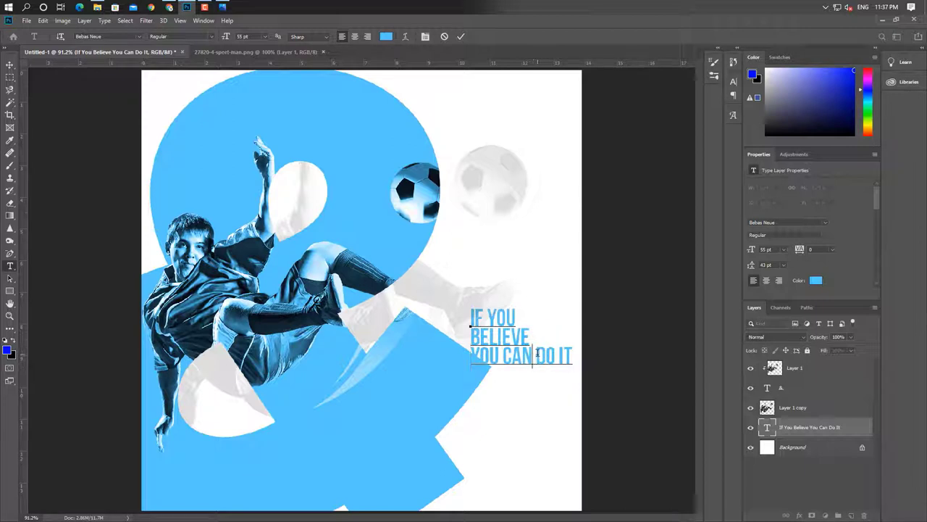
key(Return)
click(10, 65)
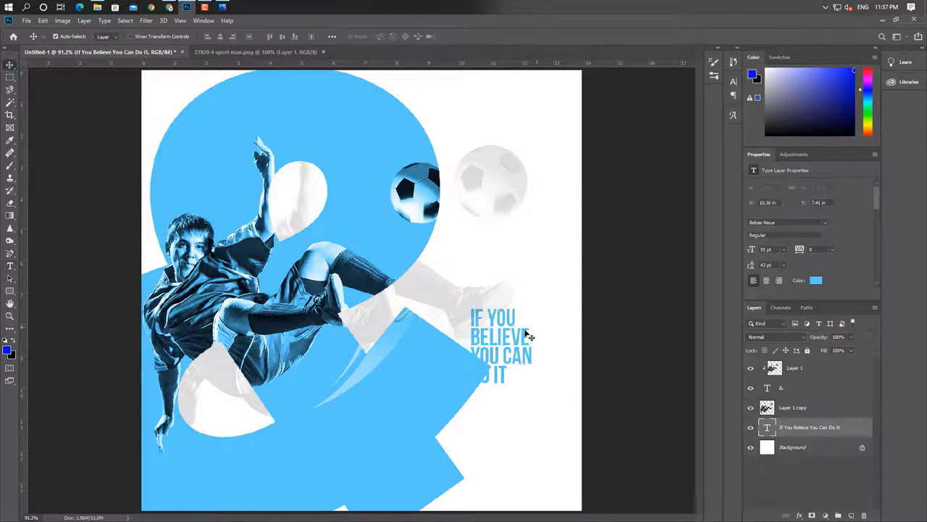
drag(509, 338, 552, 456)
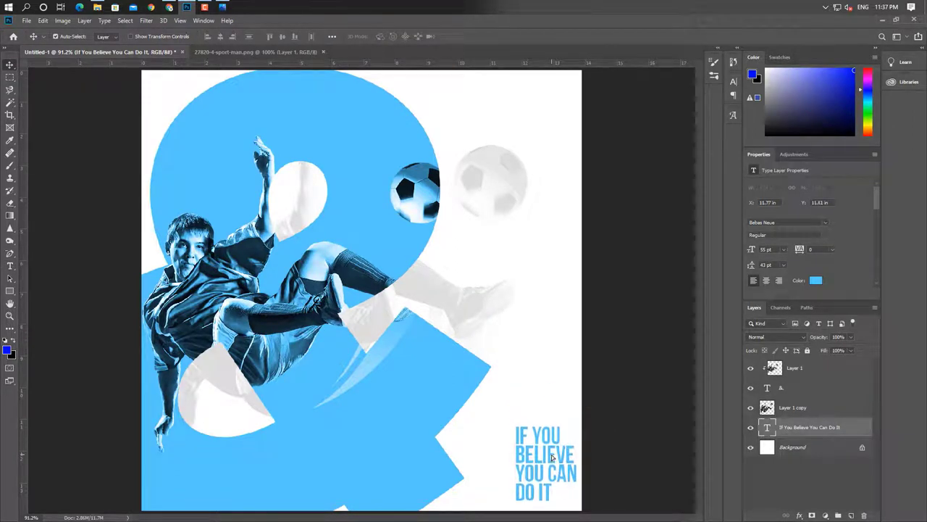
key(shift+Down)
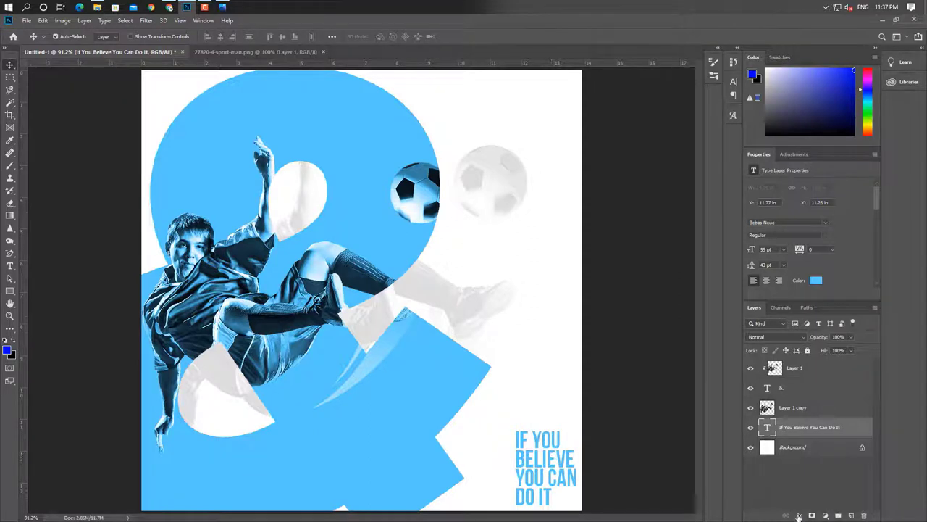
Step: Add a Gradient Overlay to the slogan with stops sampled from the player's navy and blue
click(800, 515)
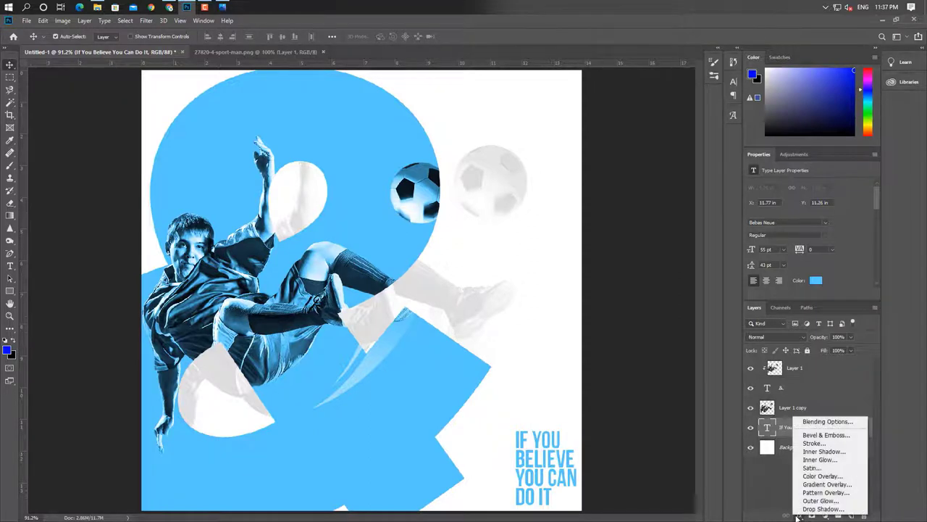
click(831, 484)
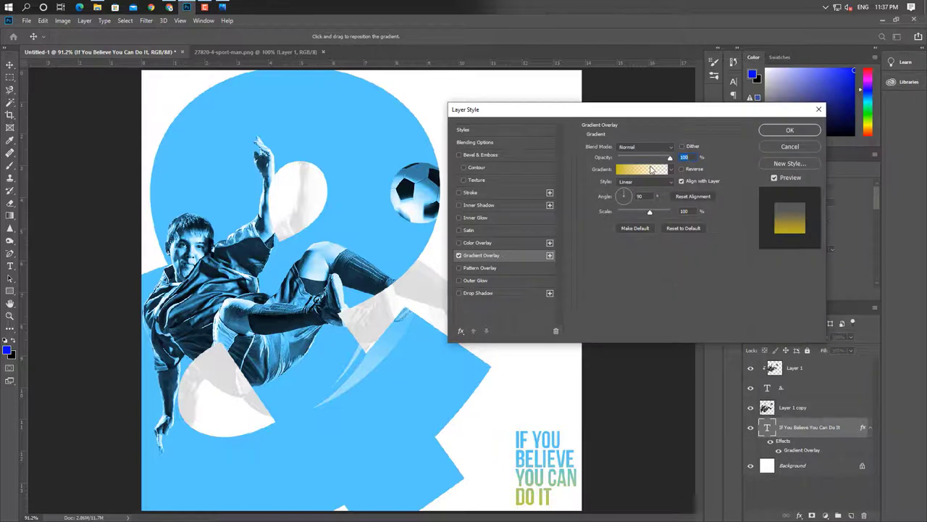
click(650, 169)
click(506, 369)
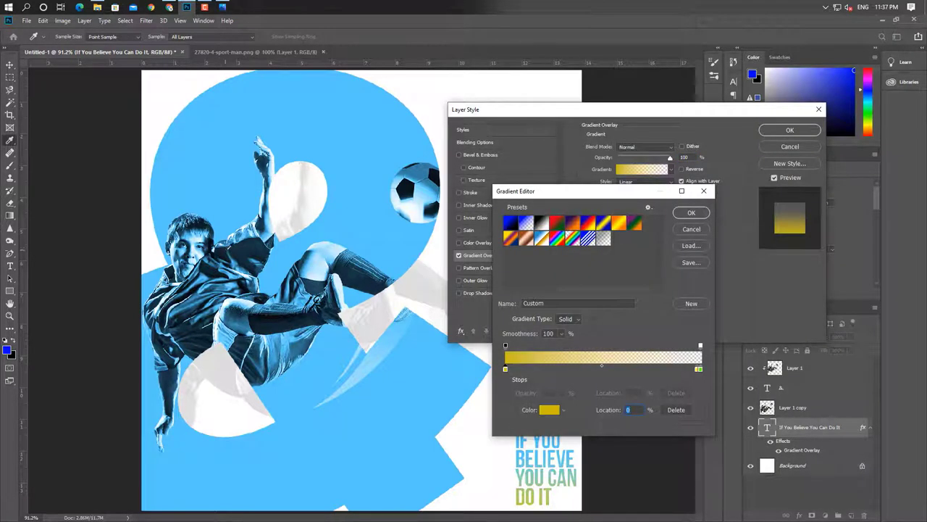
click(241, 242)
click(699, 369)
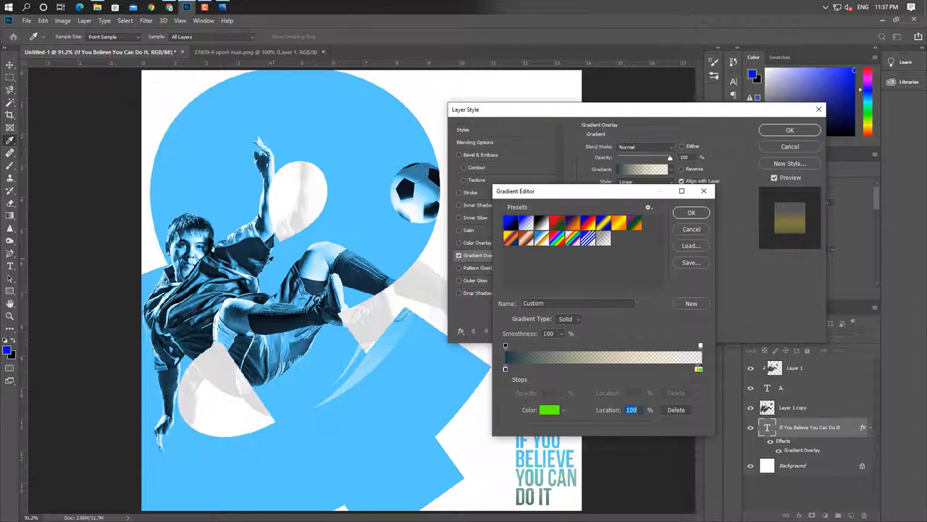
click(238, 272)
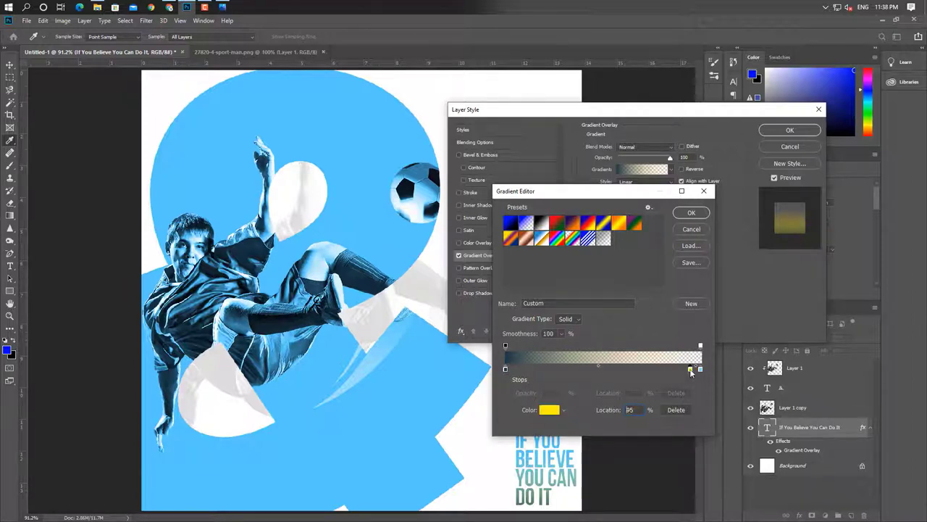
click(672, 359)
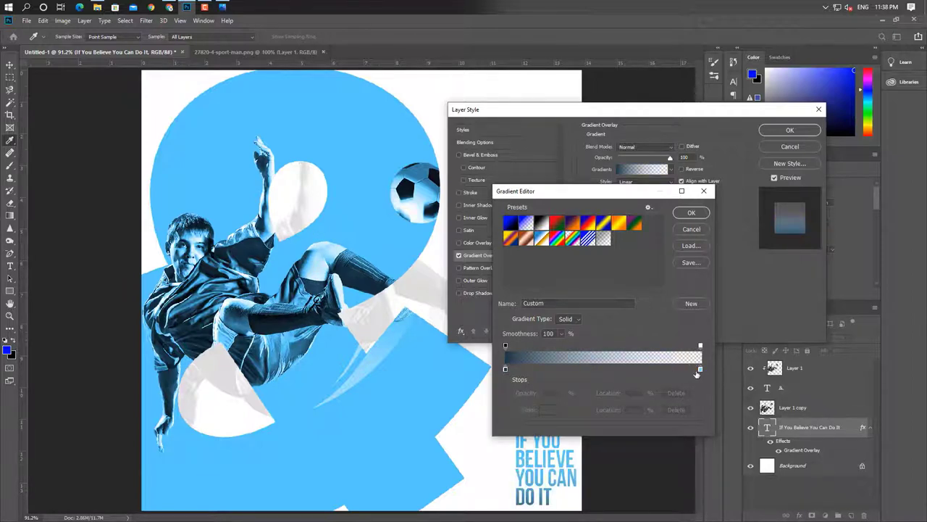
click(700, 370)
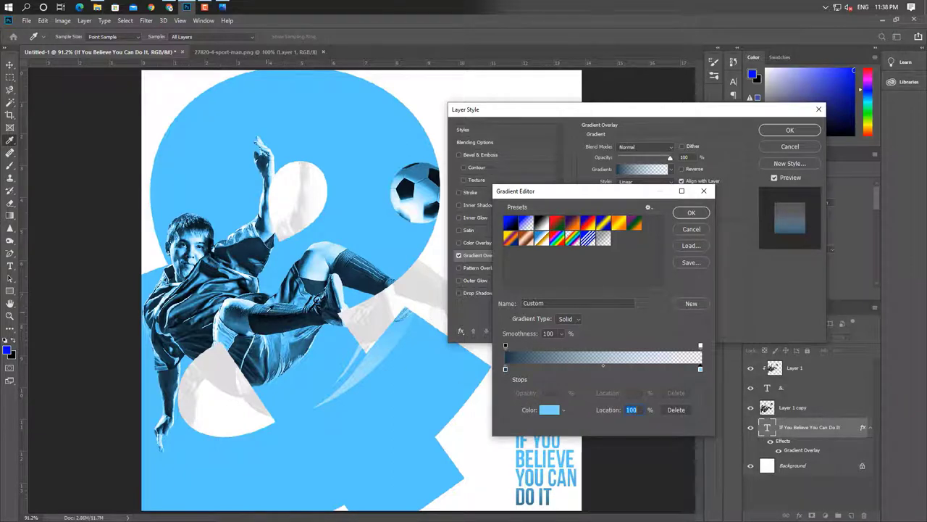
click(243, 305)
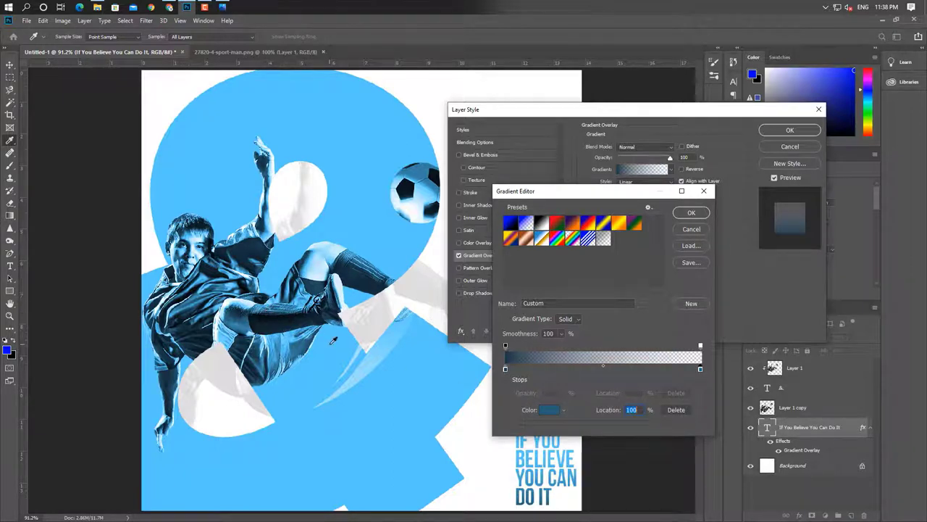
Step: Set the left gradient stop to dark navy 0f232c and apply the gradient overlay
click(505, 368)
click(548, 410)
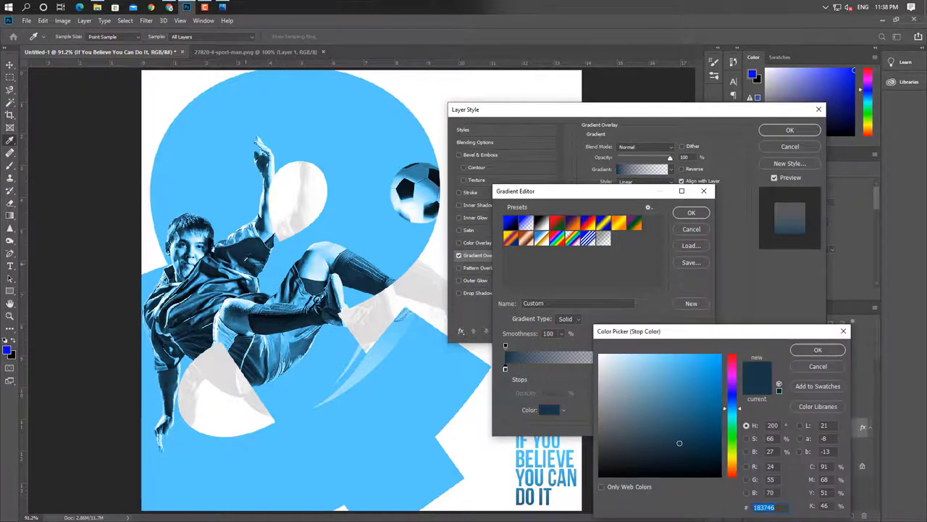
click(380, 315)
click(818, 351)
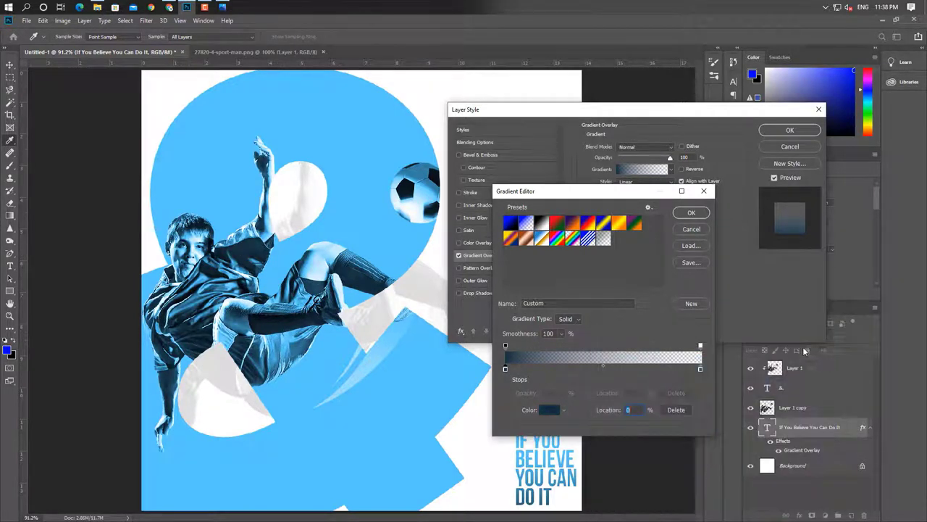
click(549, 410)
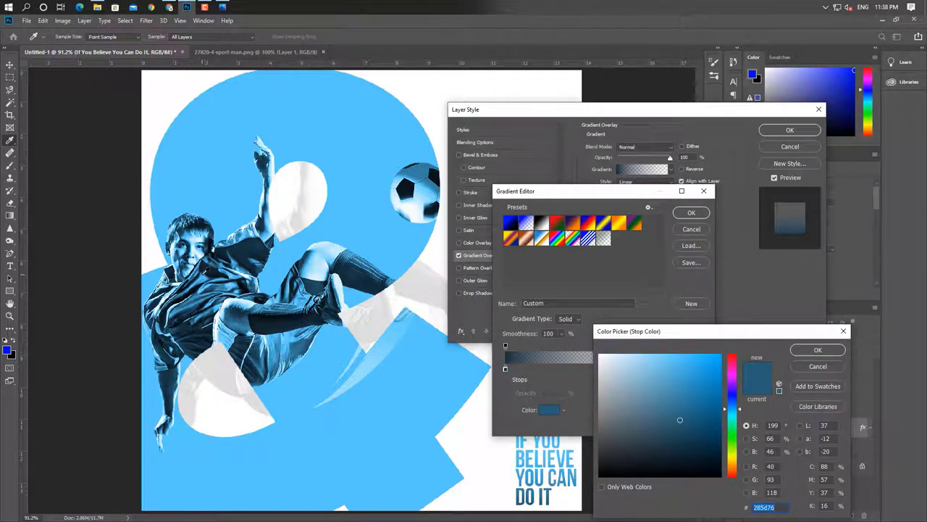
drag(679, 420, 680, 397)
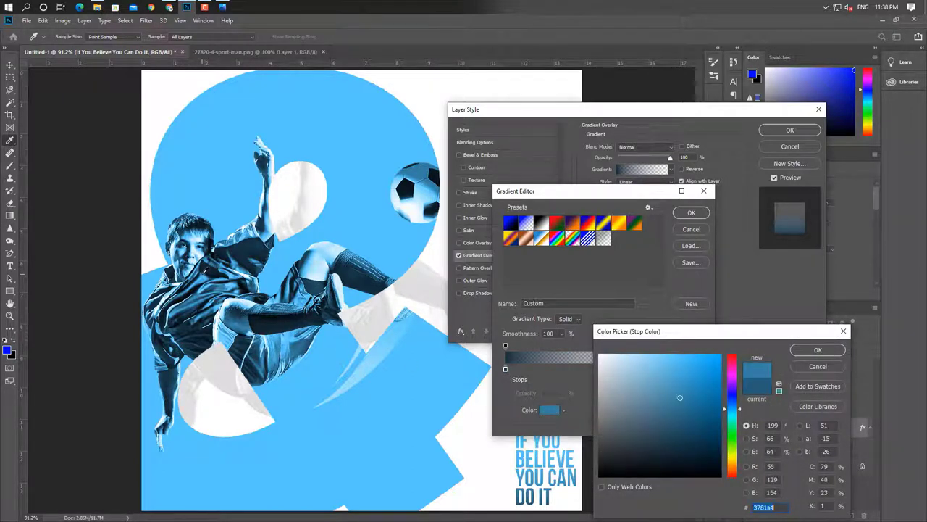
text(0f232c)
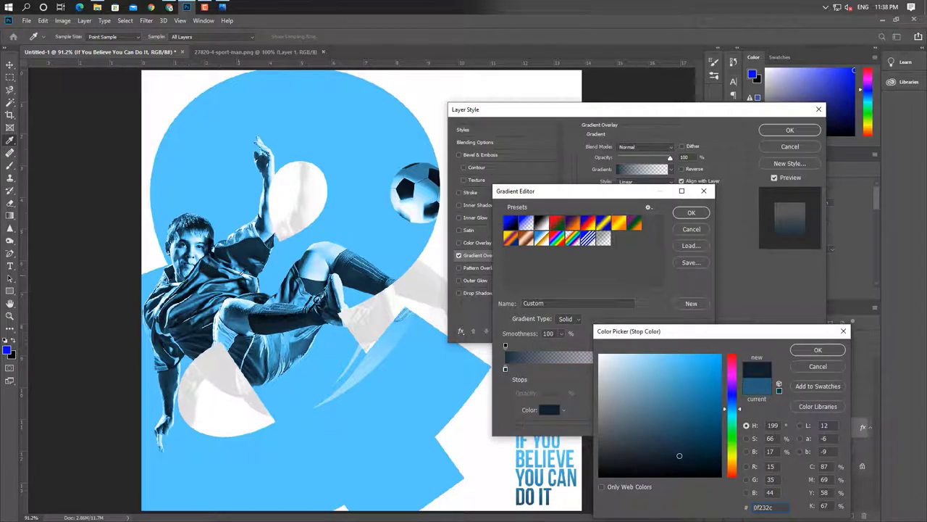
click(817, 350)
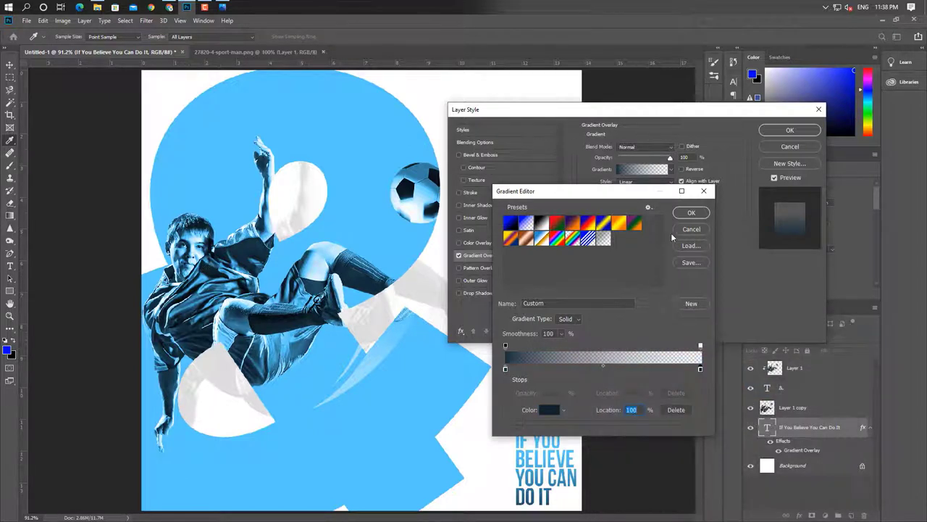
click(684, 214)
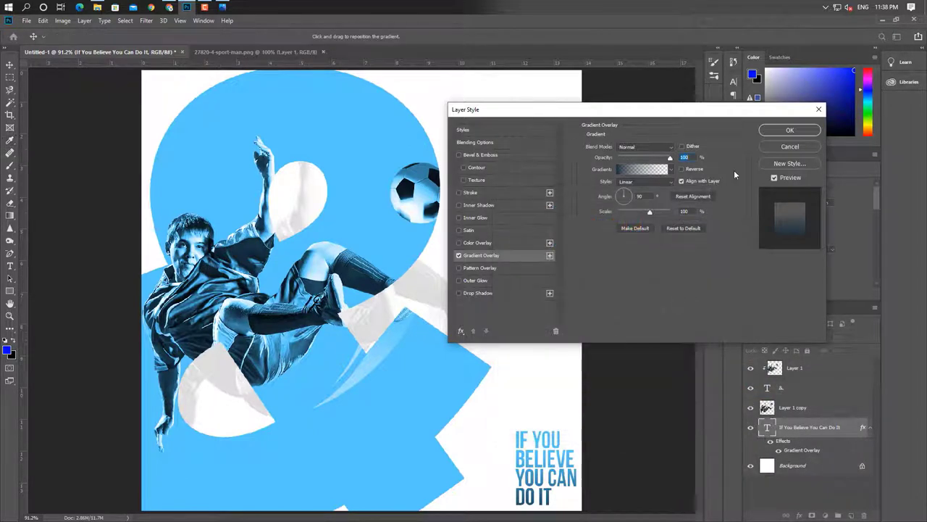
click(788, 131)
Step: Nudge the slogan left and draw a thin vertical rectangle beside it
drag(562, 464, 556, 464)
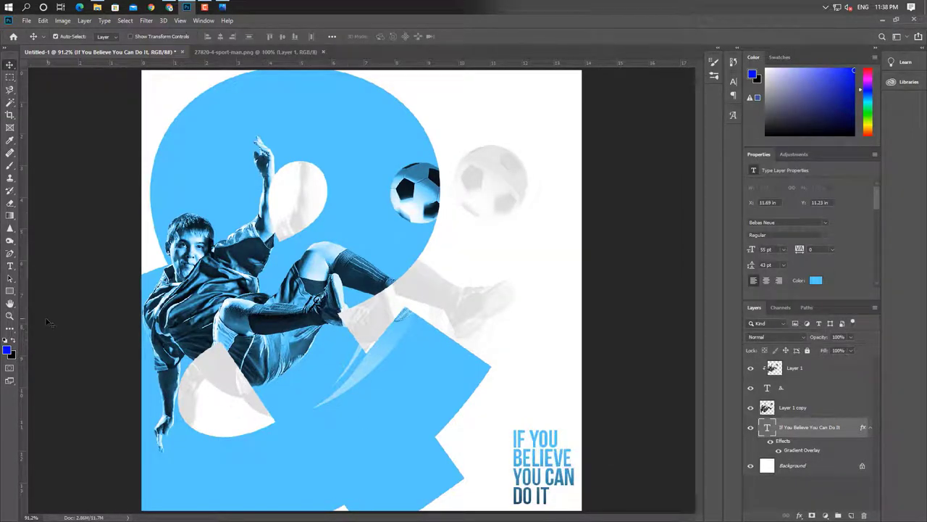
click(9, 292)
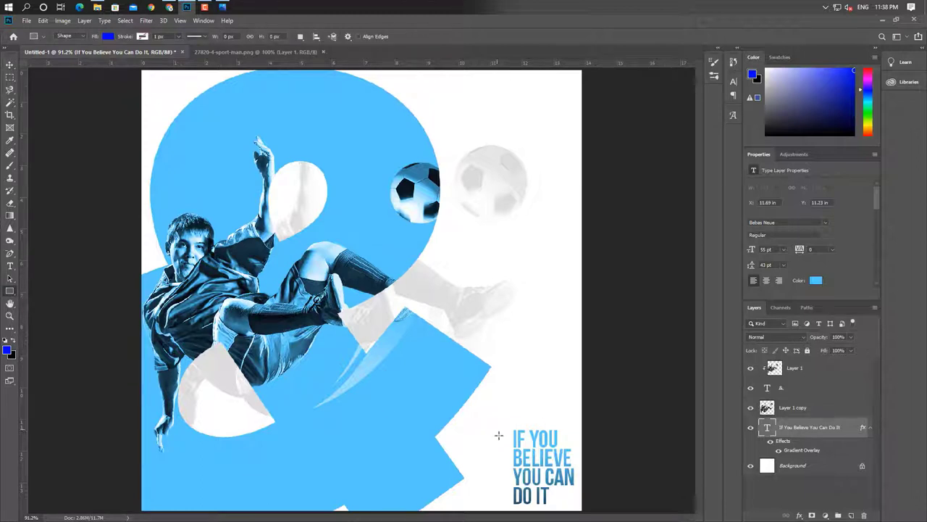
drag(498, 435, 498, 510)
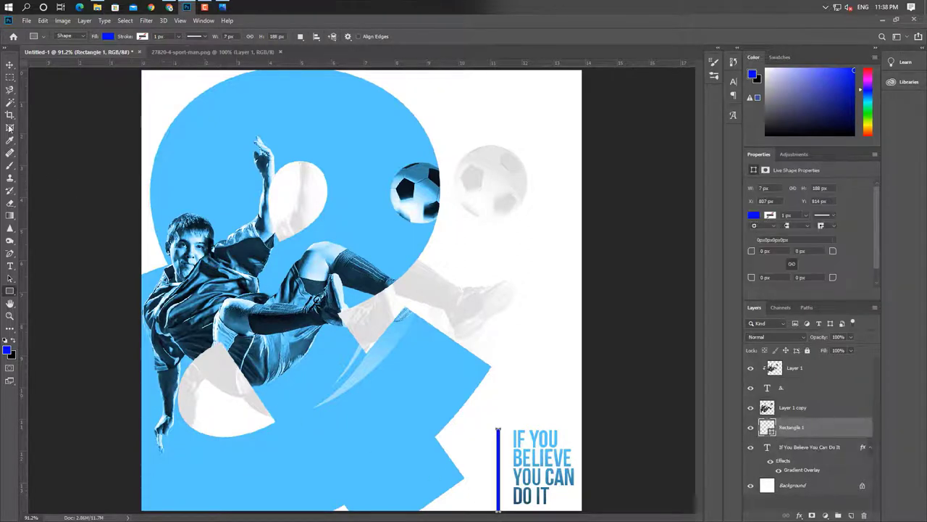
Step: Fill the Rectangle 1 bar with the poster's light blue #00aeef
click(754, 215)
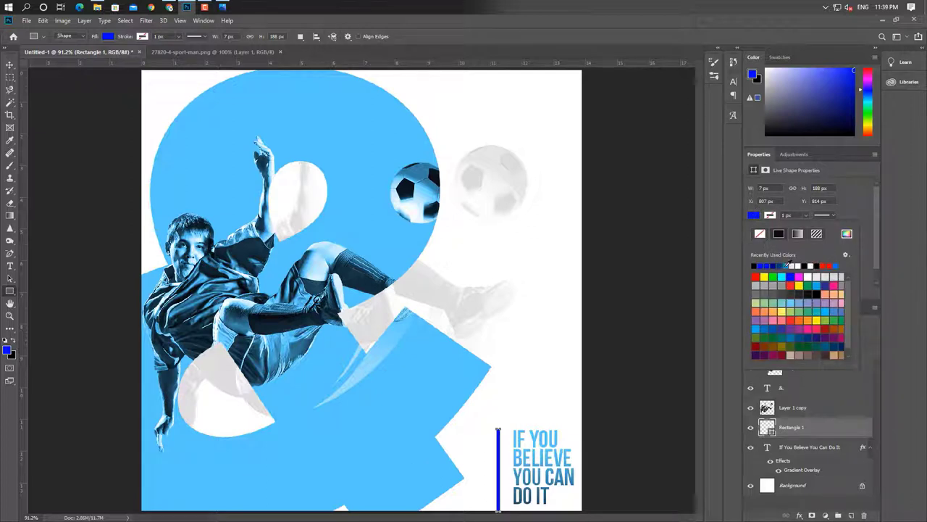
click(787, 265)
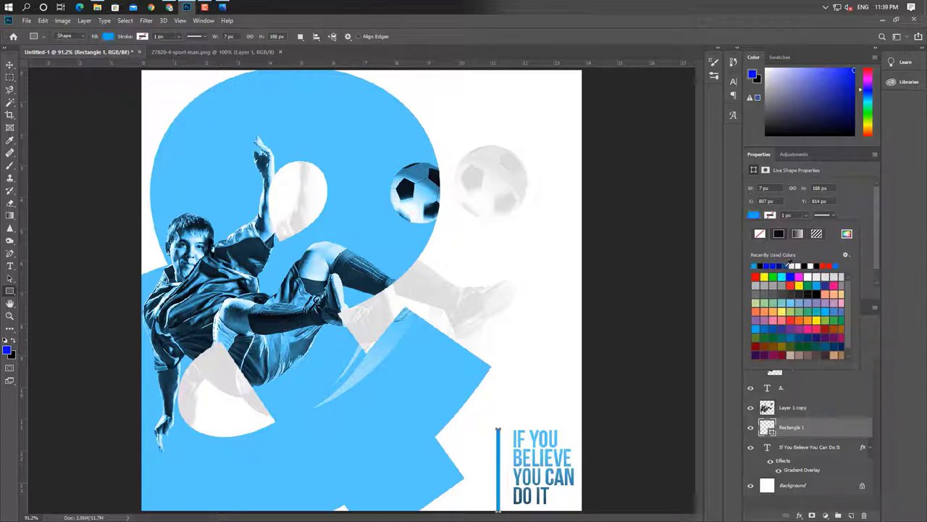
click(640, 286)
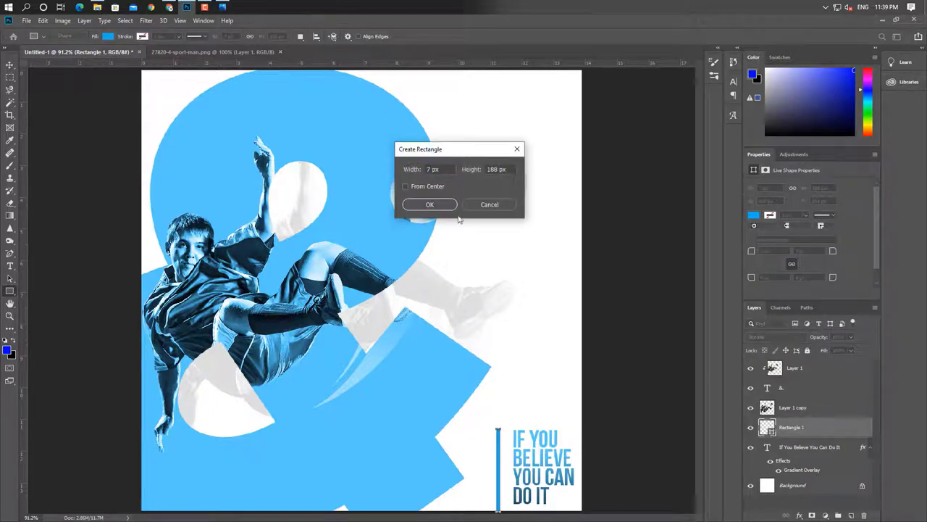
key(Return)
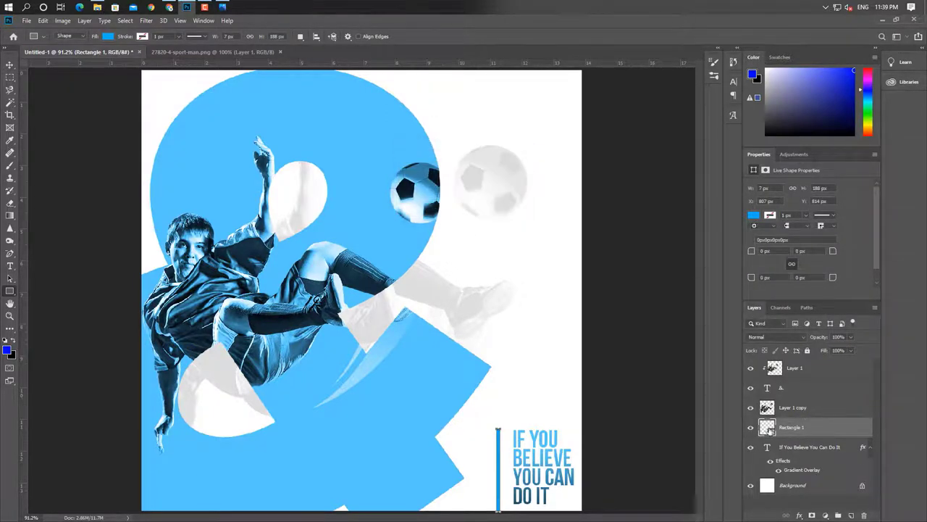
double_click(770, 429)
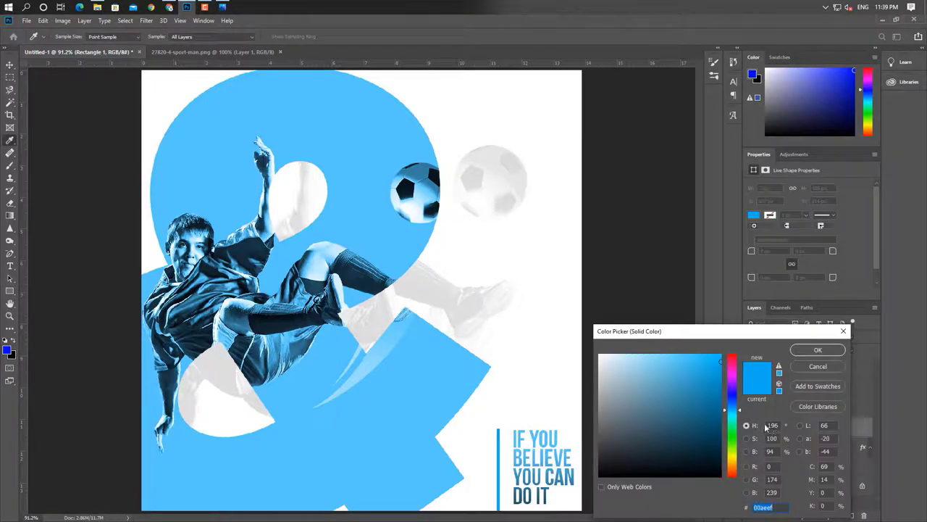
click(438, 394)
click(807, 353)
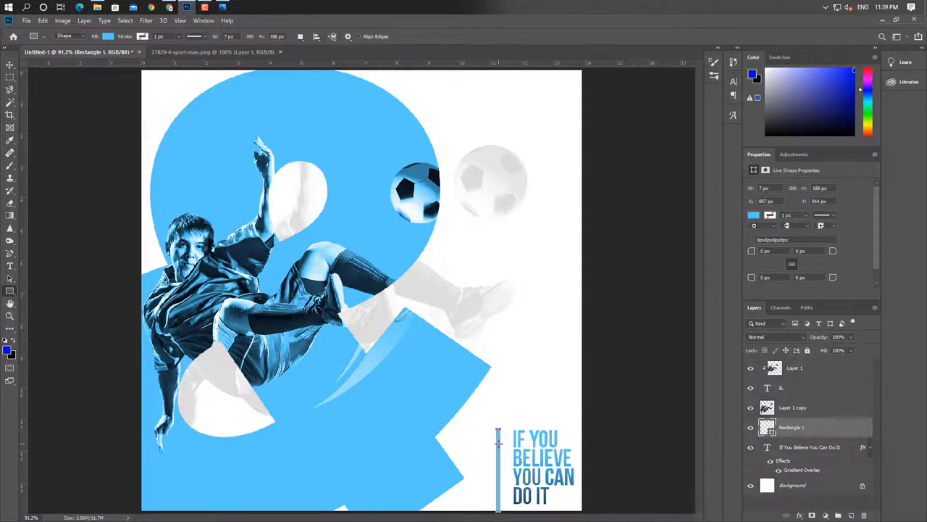
Step: Open the dot pattern, Deisng-5.png and DEsign-4.png from the PNG folder, ending on the dot pattern
key(ctrl+o)
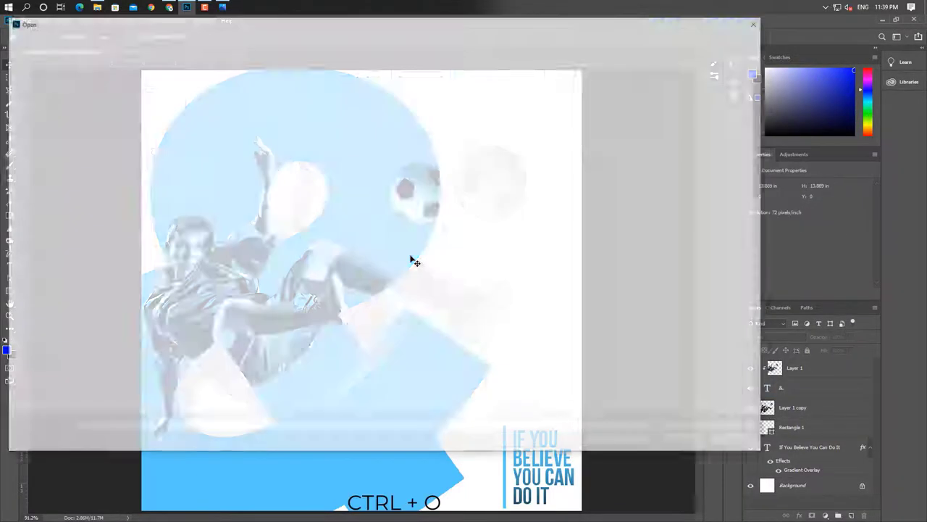
scroll(27, 197, down, 2)
click(46, 375)
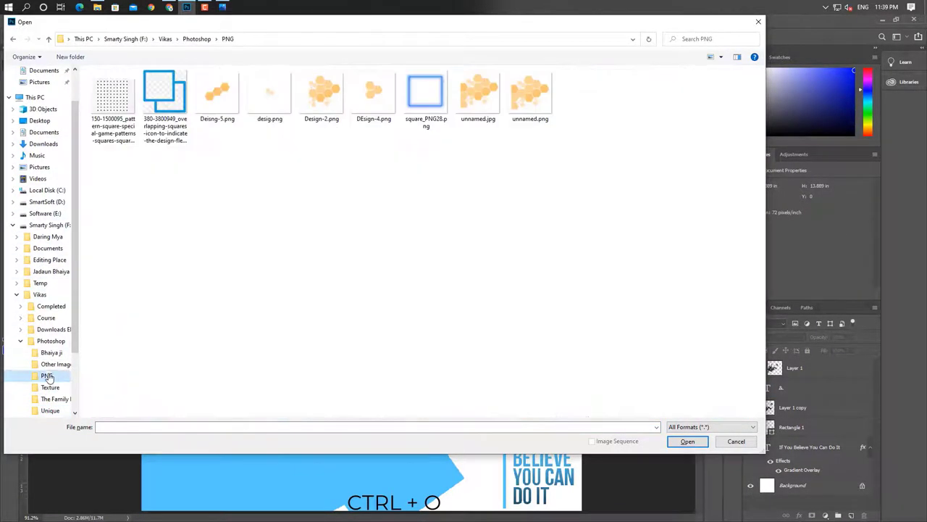
click(221, 110)
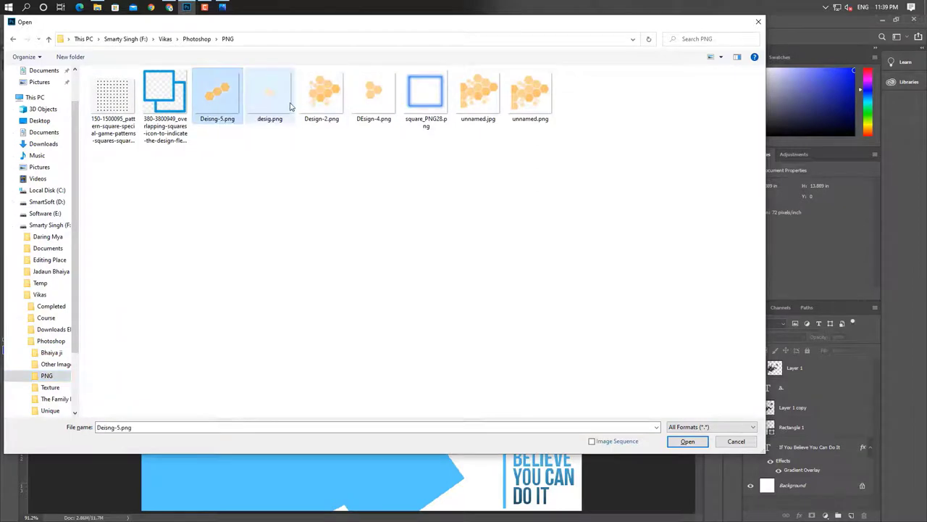
ctrl+click(378, 101)
ctrl+click(113, 101)
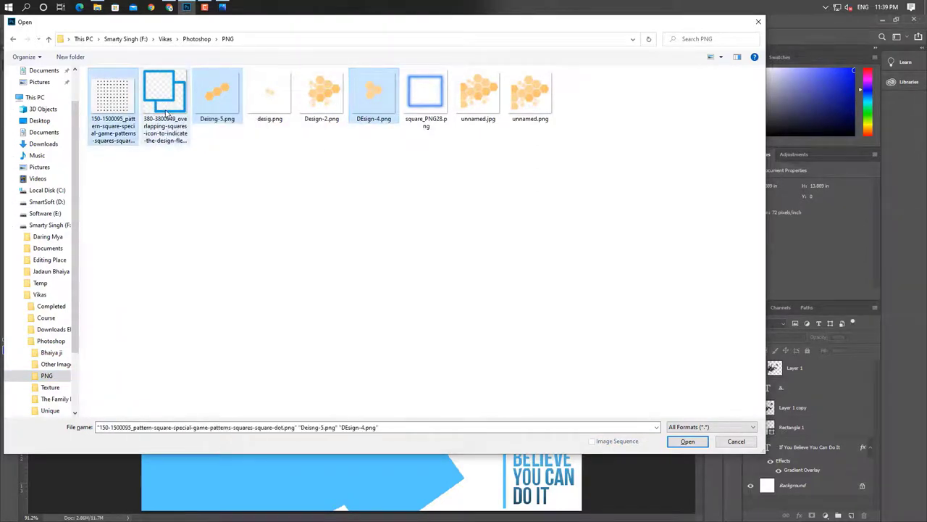
ctrl+click(166, 109)
click(687, 441)
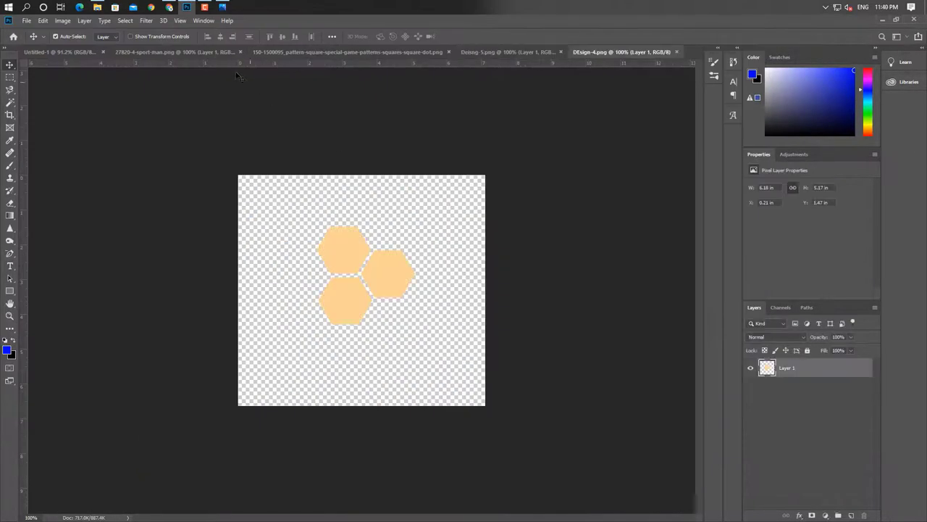
click(82, 57)
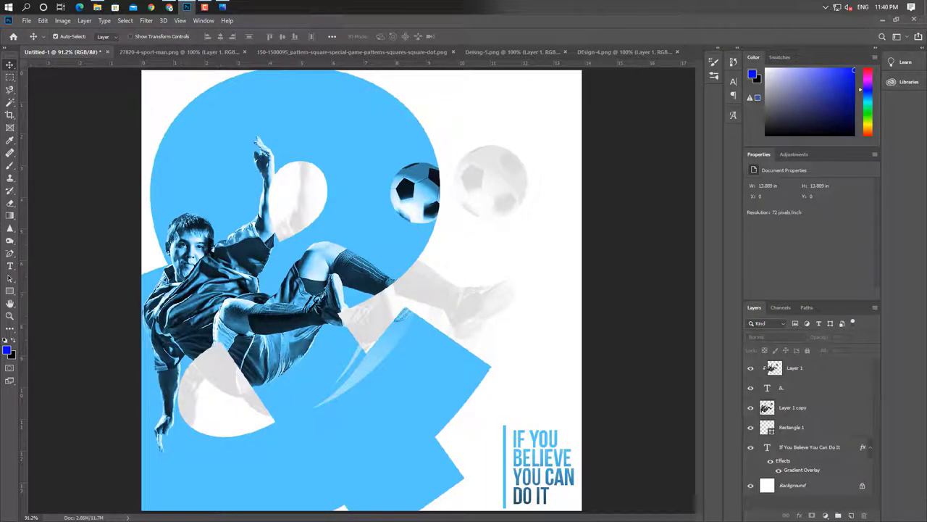
click(310, 53)
Step: Delete the dot pattern's white background with Magic Wand and drag the dots into the poster
drag(316, 190, 305, 190)
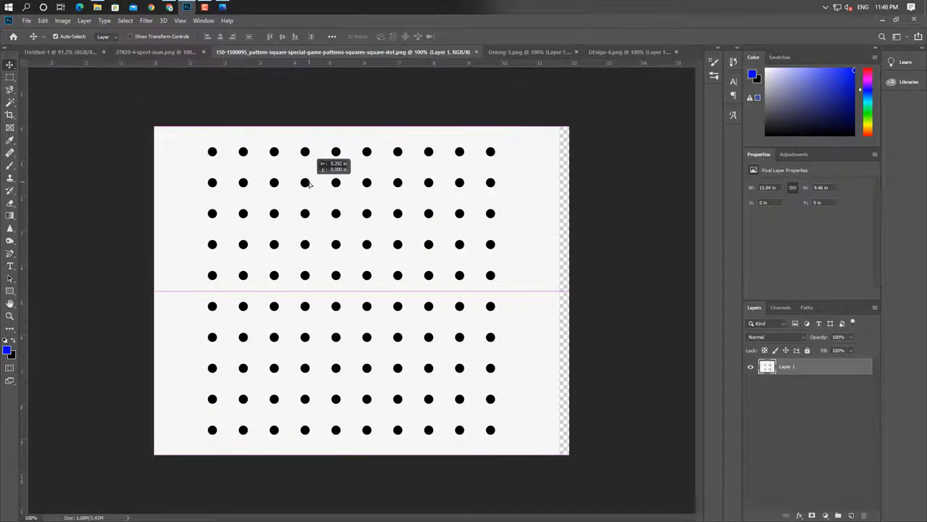
click(10, 102)
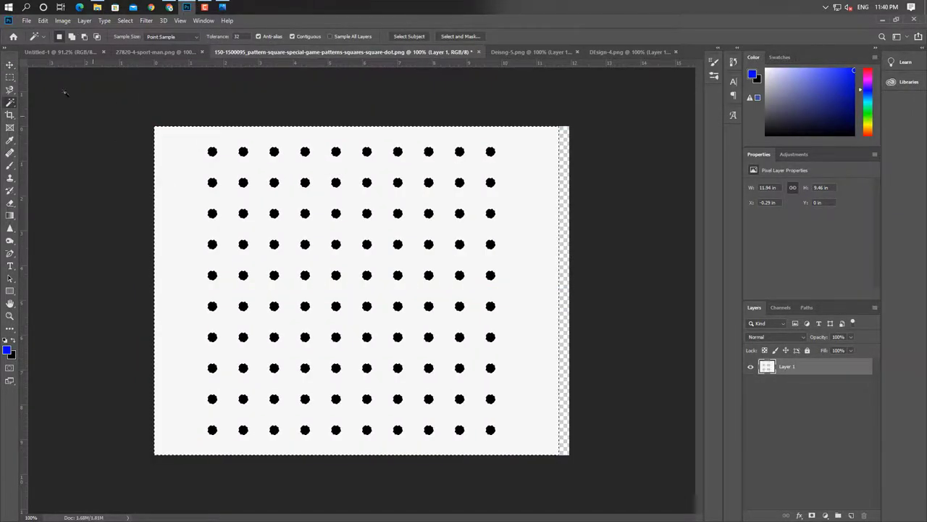
click(175, 190)
key(Delete)
key(ctrl+d)
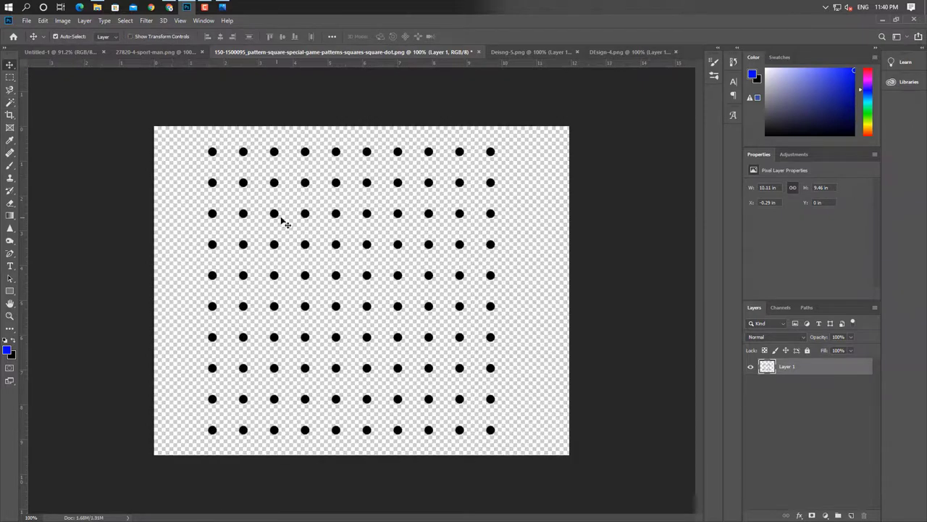
drag(306, 217, 389, 357)
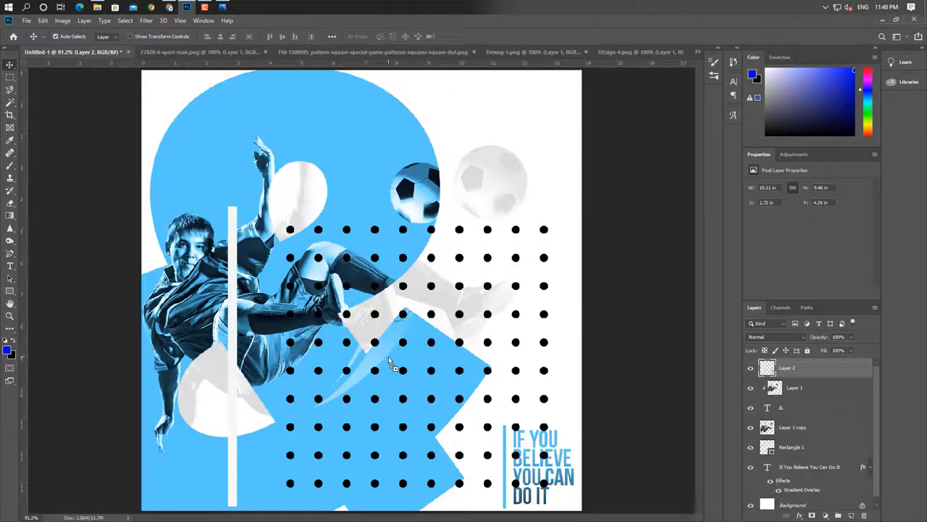
Step: Remove the leftover white bar from the dot layer and reposition the grid slightly up-left
click(12, 102)
click(233, 285)
key(Delete)
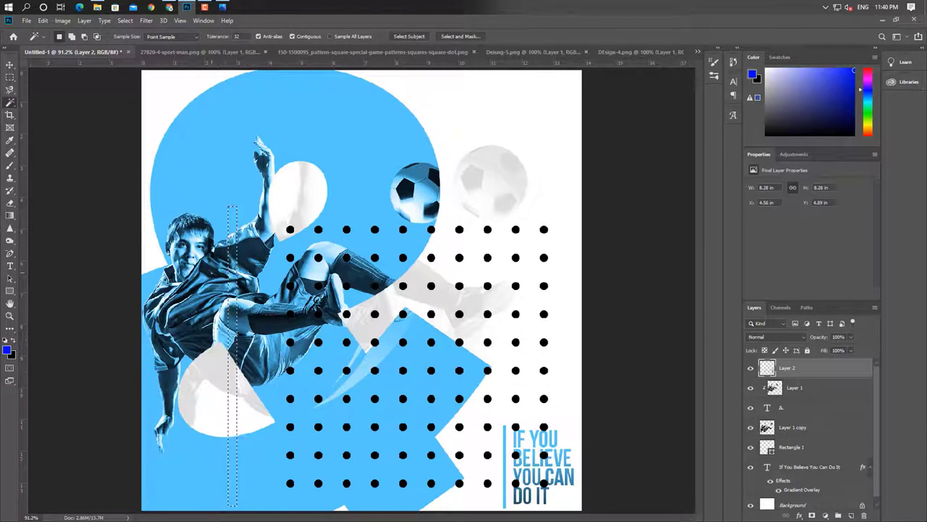
key(ctrl+d)
click(10, 64)
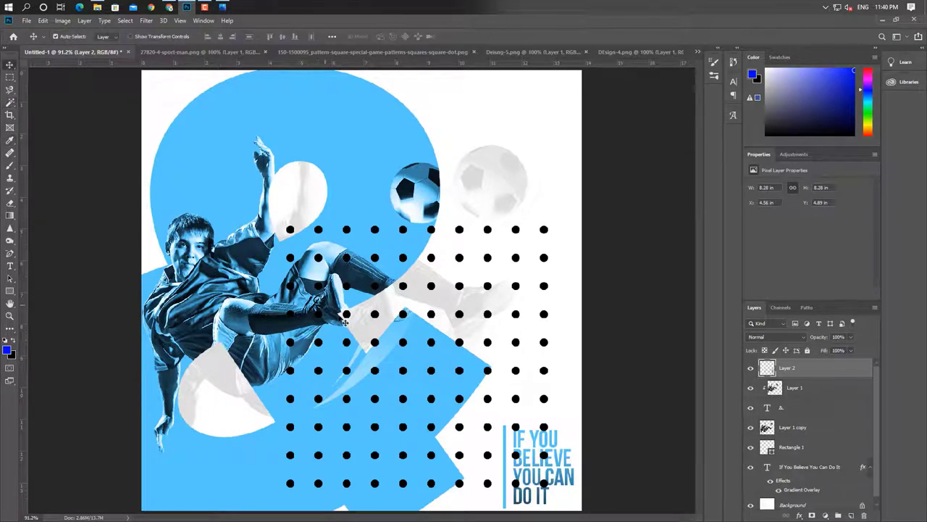
drag(348, 316, 337, 313)
Step: Scale the dot grid to 16.84% above the slogan and fade it to 14% opacity
key(ctrl+t)
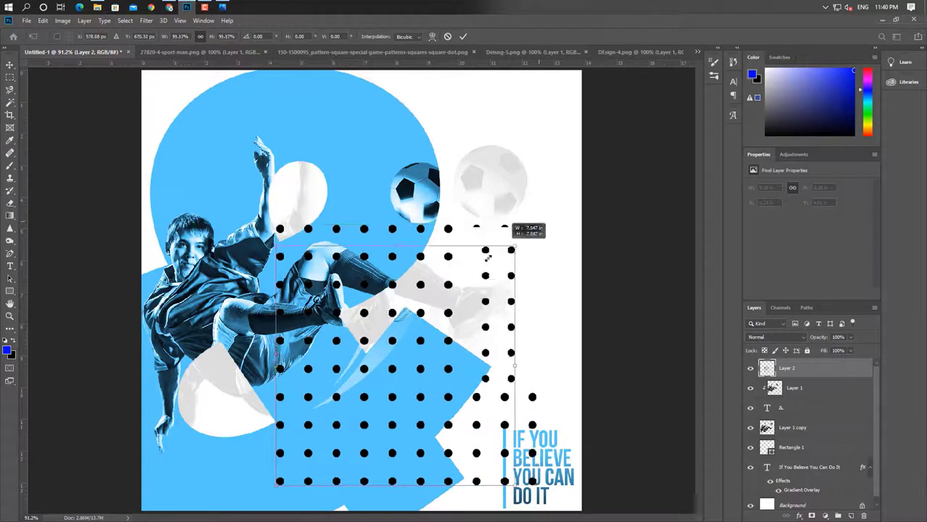
mouse_move(539, 224)
mouse_down()
mouse_move(321, 431)
mouse_move(542, 414)
mouse_move(547, 395)
mouse_up()
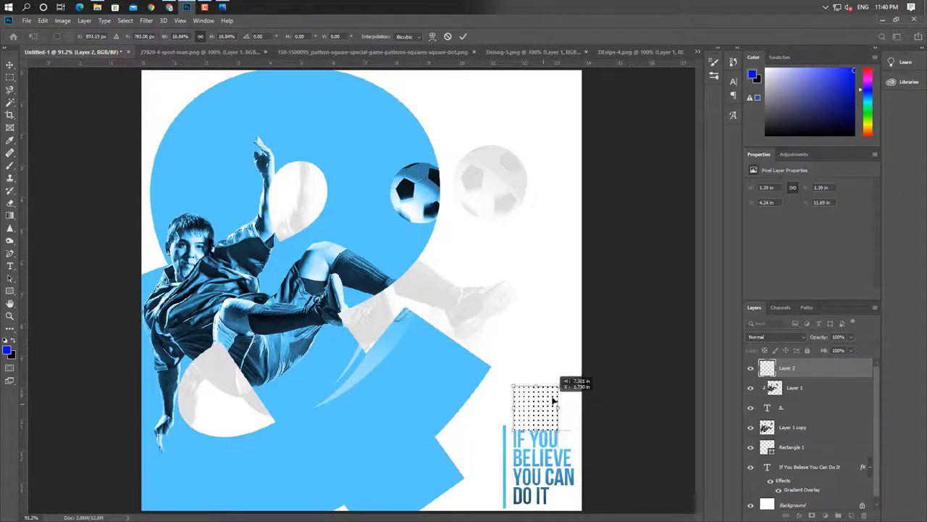
click(852, 337)
drag(852, 349, 817, 350)
key(Return)
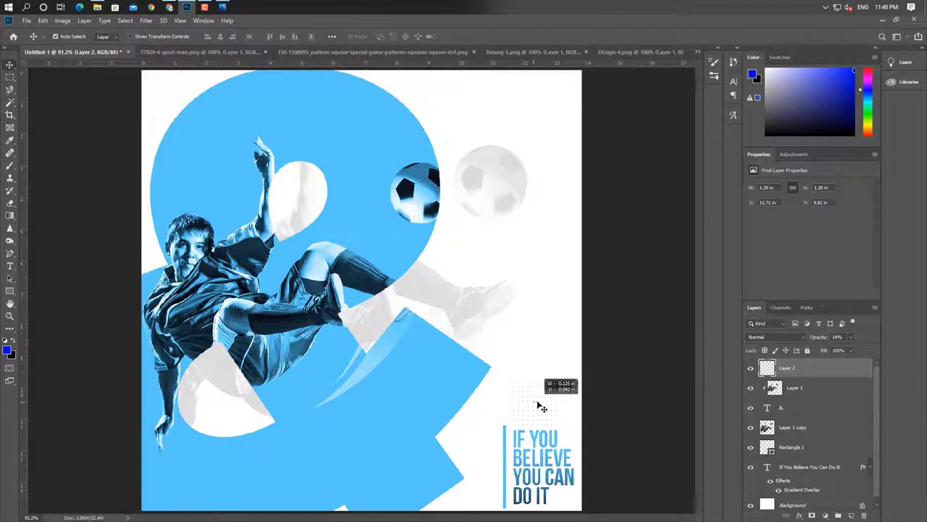
click(592, 381)
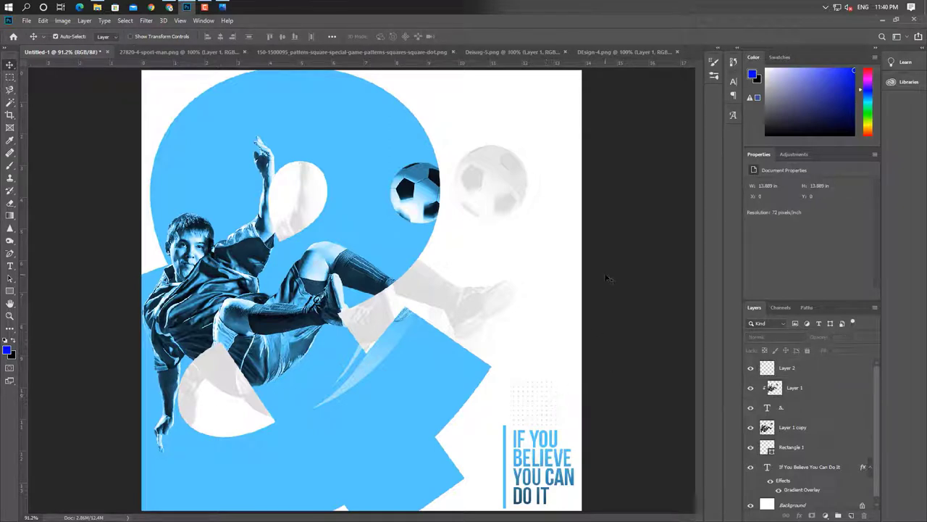
Step: Close the player and dot-pattern documents without saving
click(207, 54)
click(243, 51)
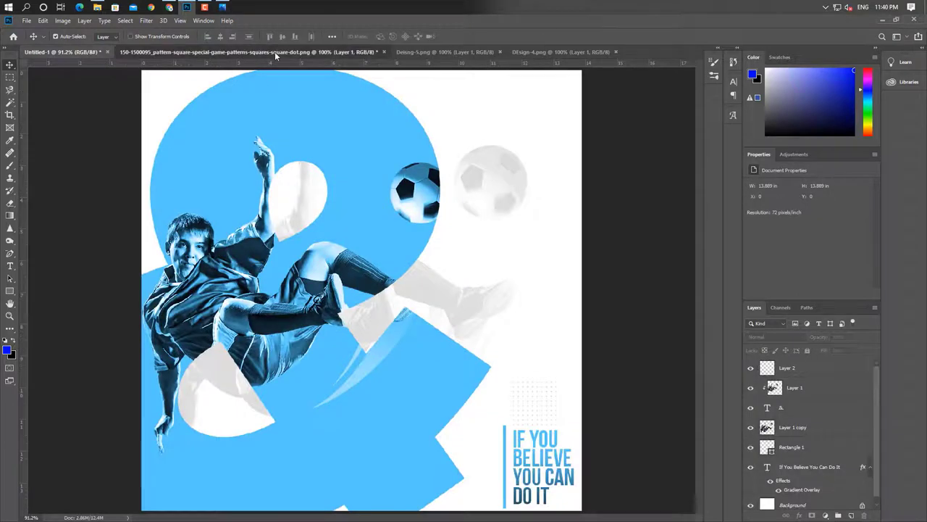
click(275, 51)
click(377, 52)
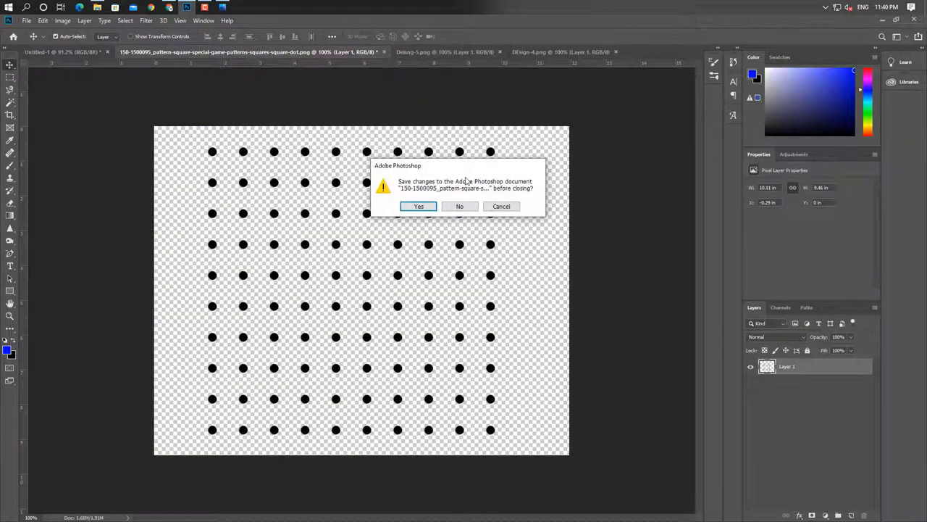
click(464, 205)
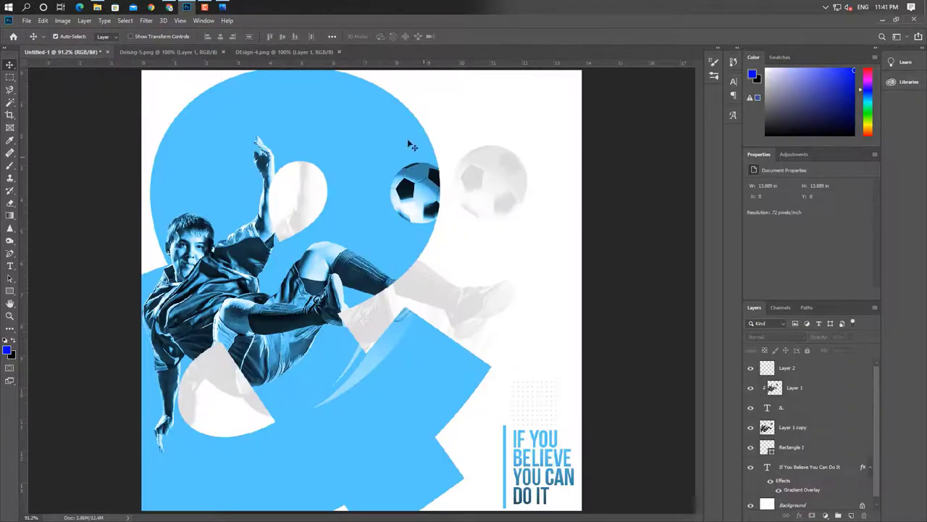
Step: Drag the orange hexagons from Deisng-5.png onto the poster's right side as Layer 3
click(205, 51)
mouse_move(371, 274)
mouse_down()
mouse_move(140, 116)
mouse_move(215, 72)
mouse_up()
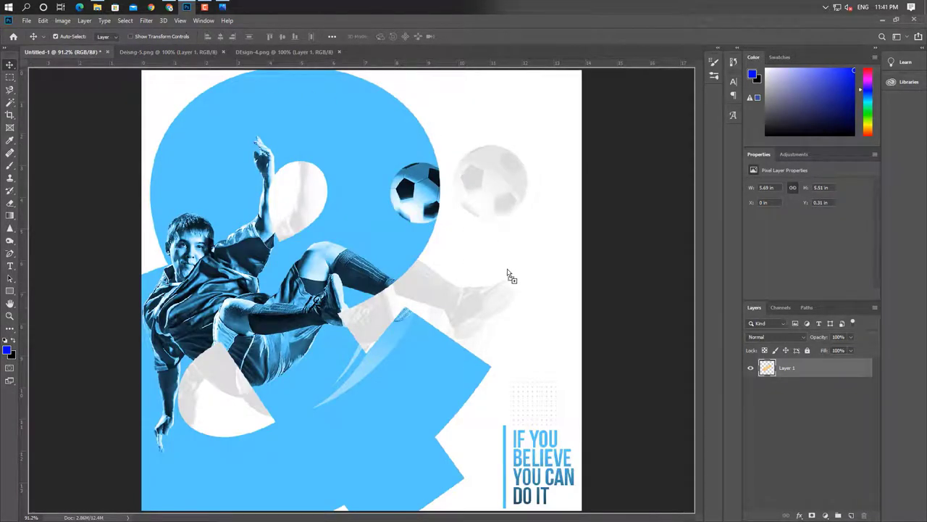
drag(496, 185, 514, 269)
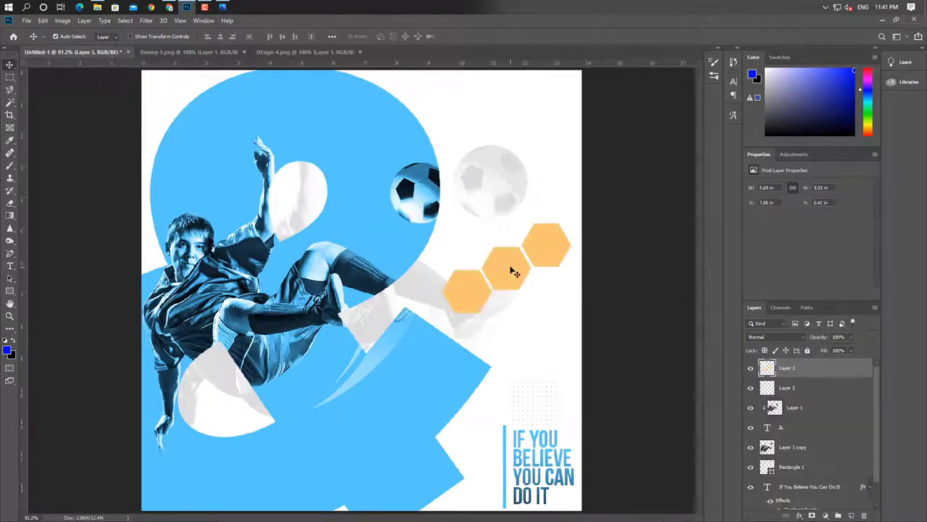
Step: Give the hexagons a grey Color Overlay and set the layer opacity to 25%
click(800, 515)
click(818, 482)
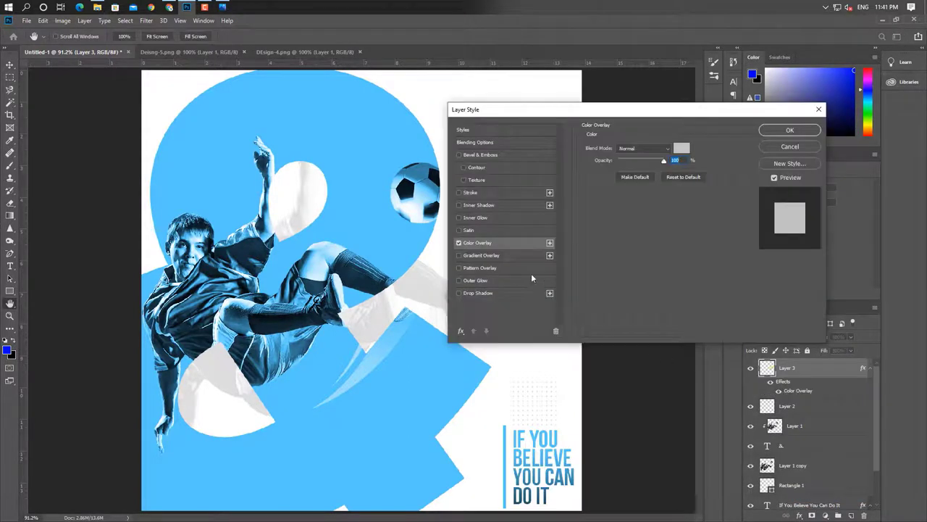
click(789, 130)
drag(511, 270, 539, 281)
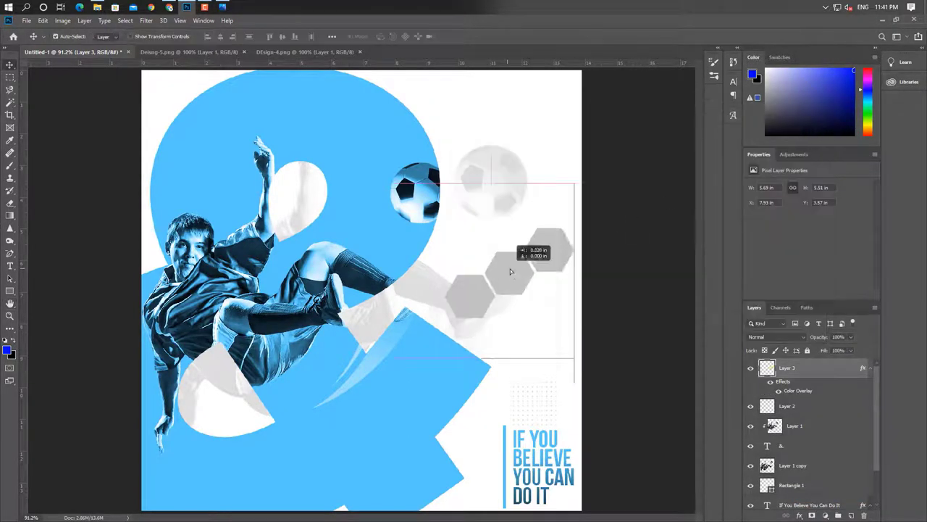
click(838, 336)
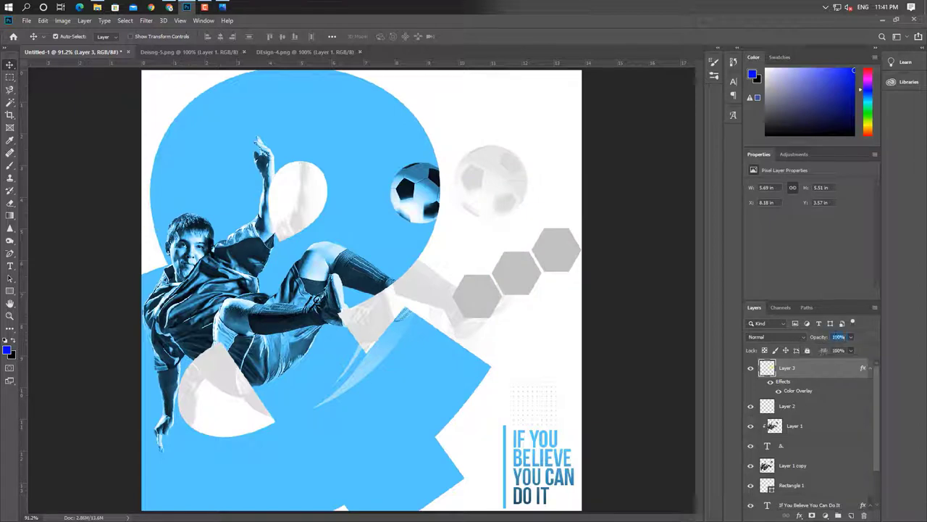
text(50)
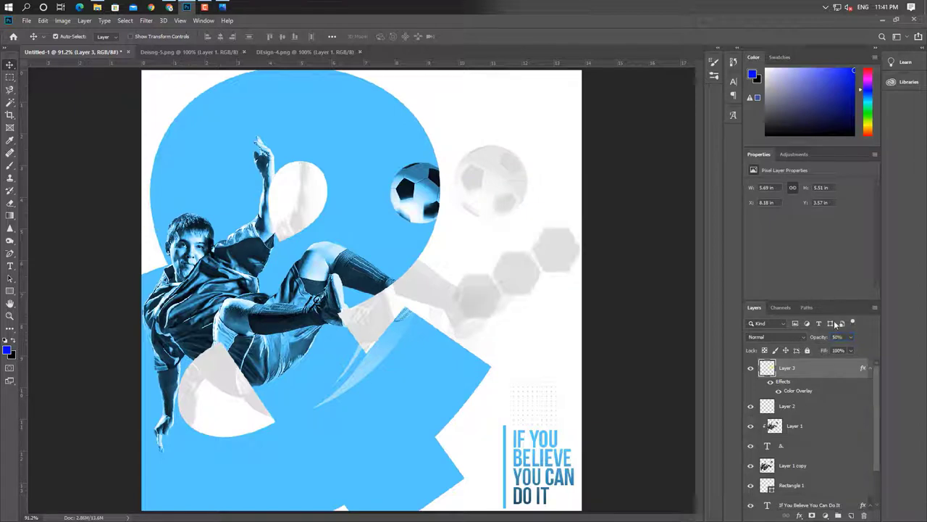
key(Return)
text(25)
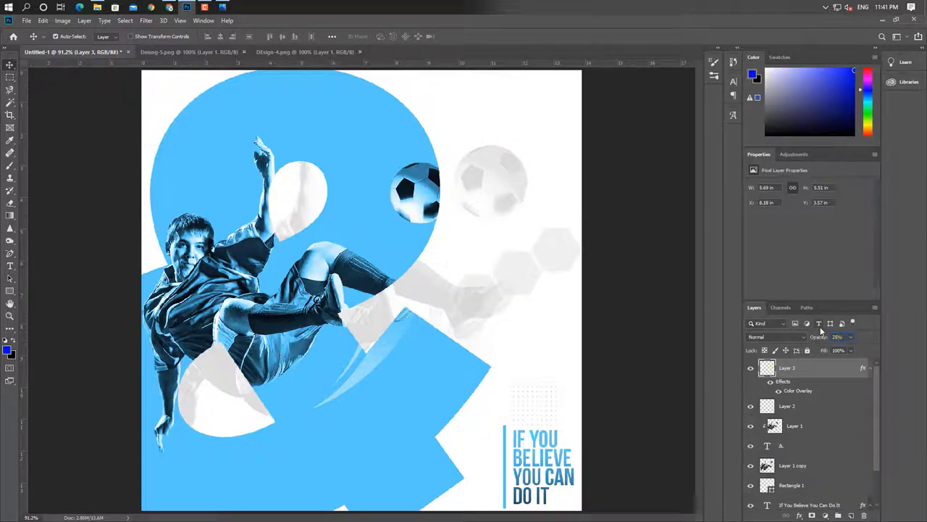
Step: Shrink the hexagons to 3.47 × 3.36 in near the ampersand's top, below Rectangle 1
drag(555, 283, 527, 259)
key(ctrl+t)
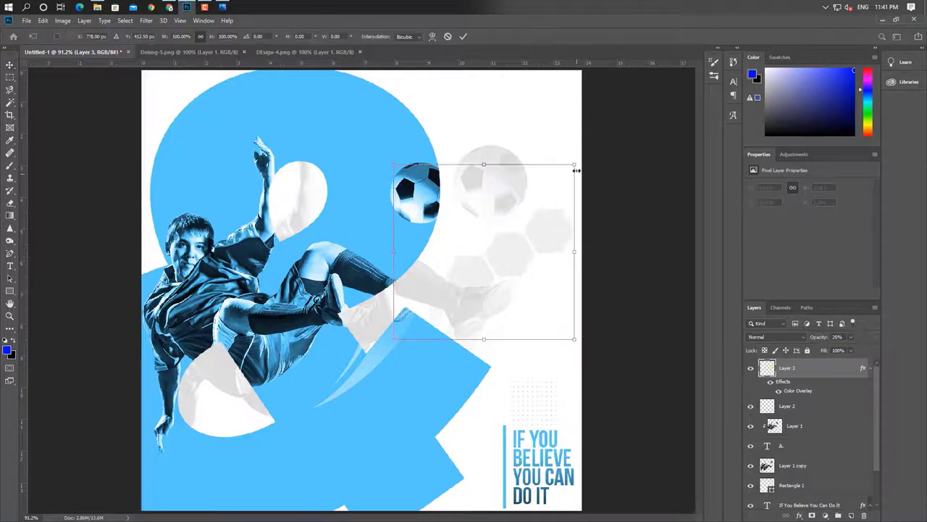
drag(575, 166, 501, 228)
key(Return)
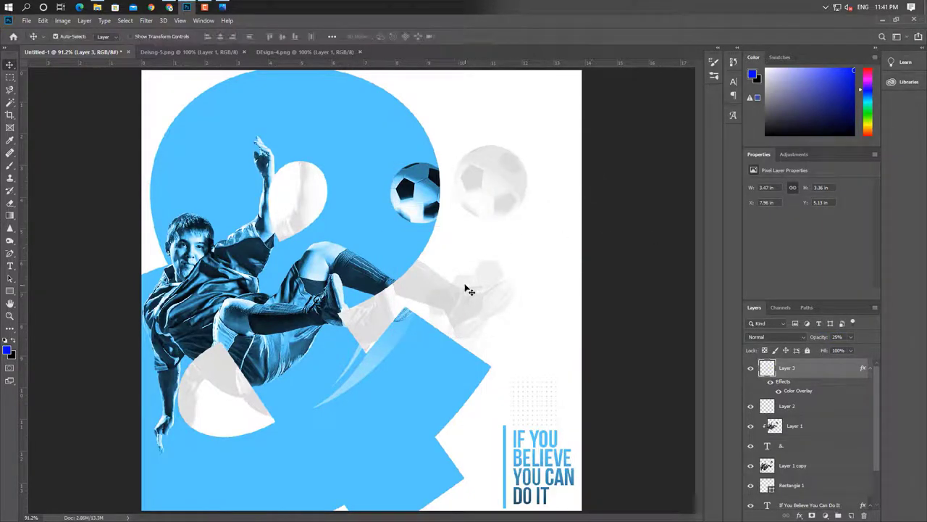
mouse_move(467, 290)
mouse_down()
mouse_move(488, 121)
mouse_move(468, 429)
mouse_move(447, 202)
mouse_up()
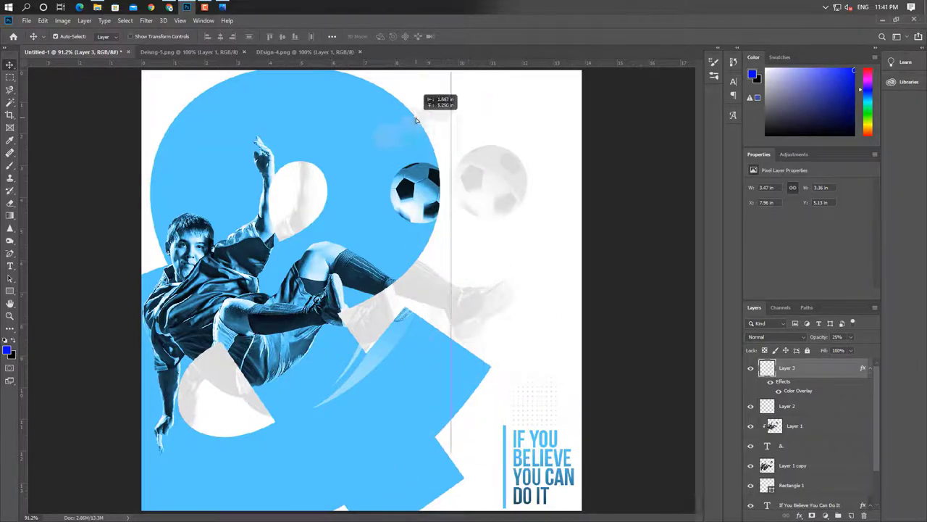
drag(446, 203, 395, 115)
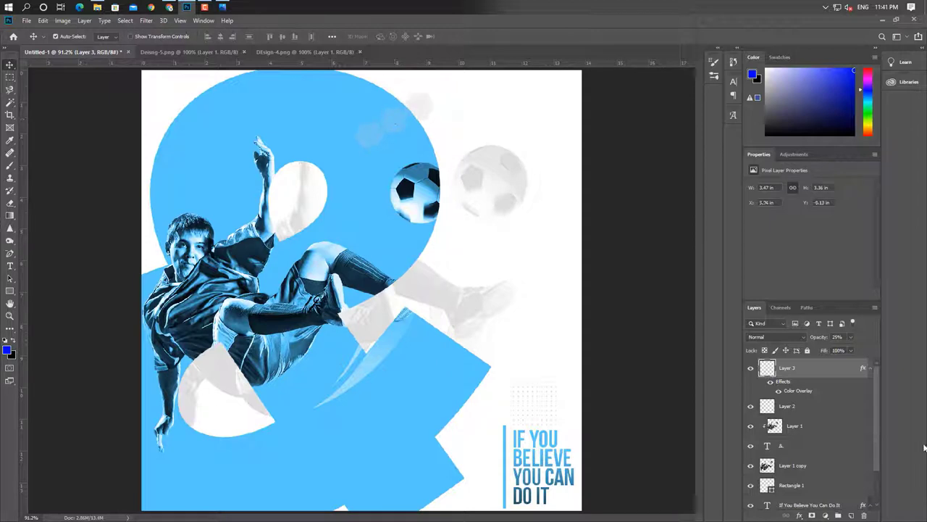
drag(808, 368, 804, 498)
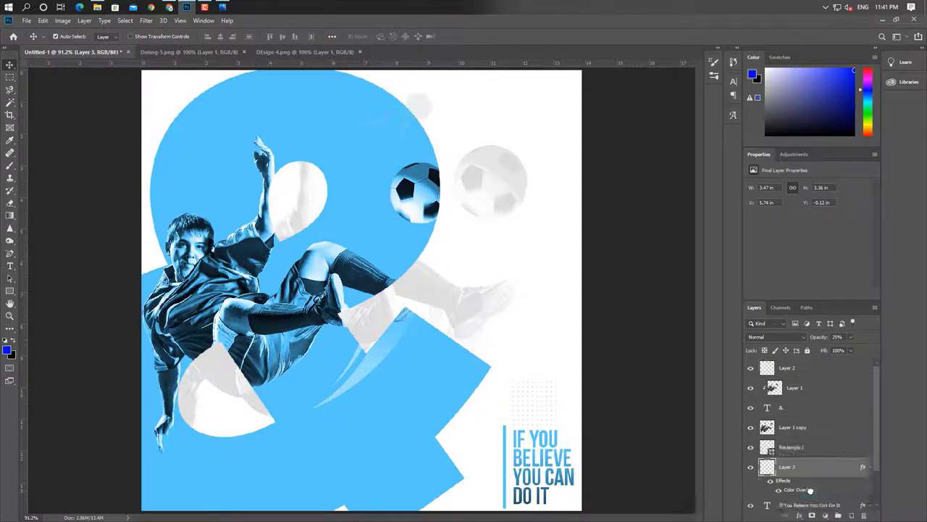
Step: Bring the DEsign-4.png hexagons into the poster and scale them to about 41% in the top-right corner
click(267, 50)
drag(330, 243, 317, 95)
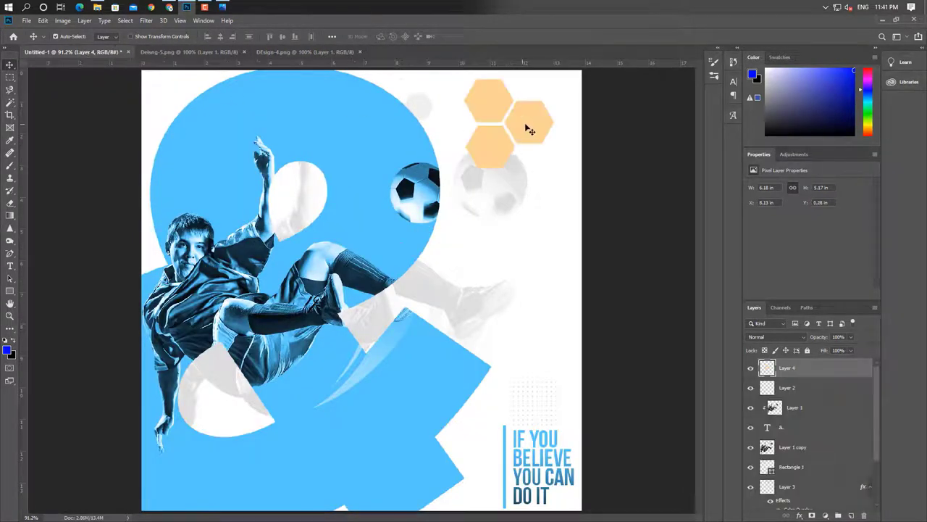
drag(318, 95, 542, 126)
key(ctrl+t)
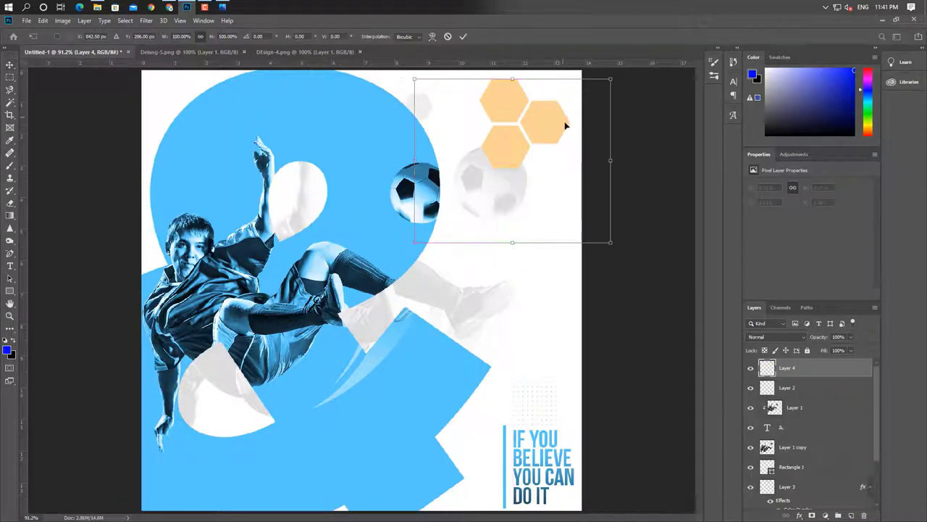
mouse_move(611, 243)
mouse_down()
mouse_move(579, 217)
mouse_move(543, 166)
mouse_up()
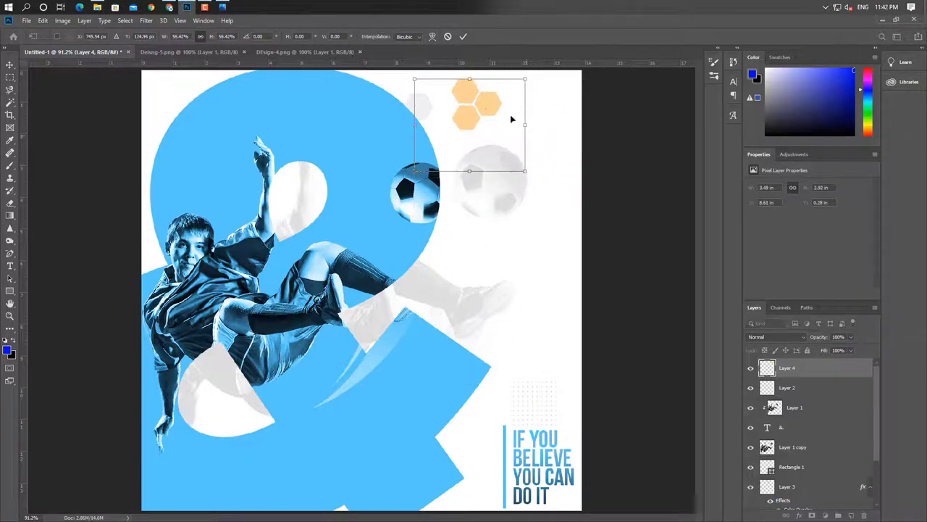
drag(510, 114, 567, 102)
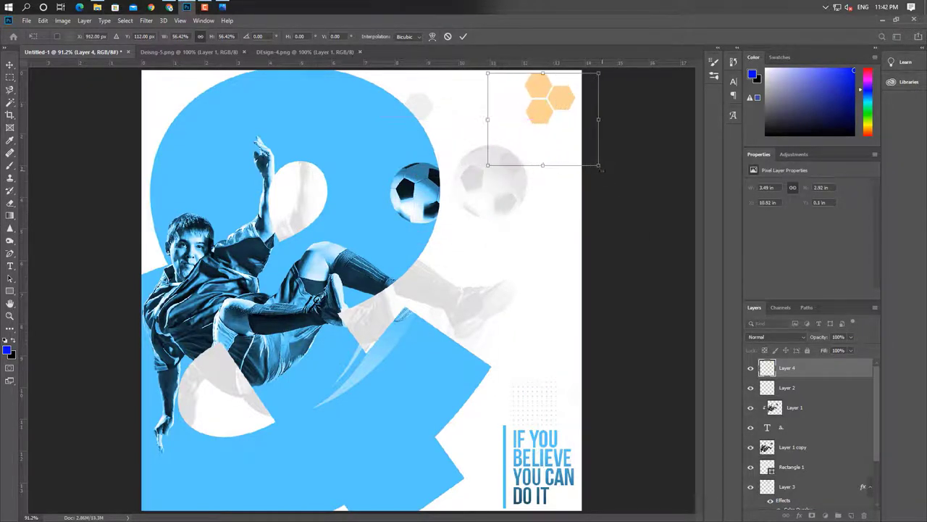
drag(598, 165, 568, 141)
drag(546, 100, 572, 84)
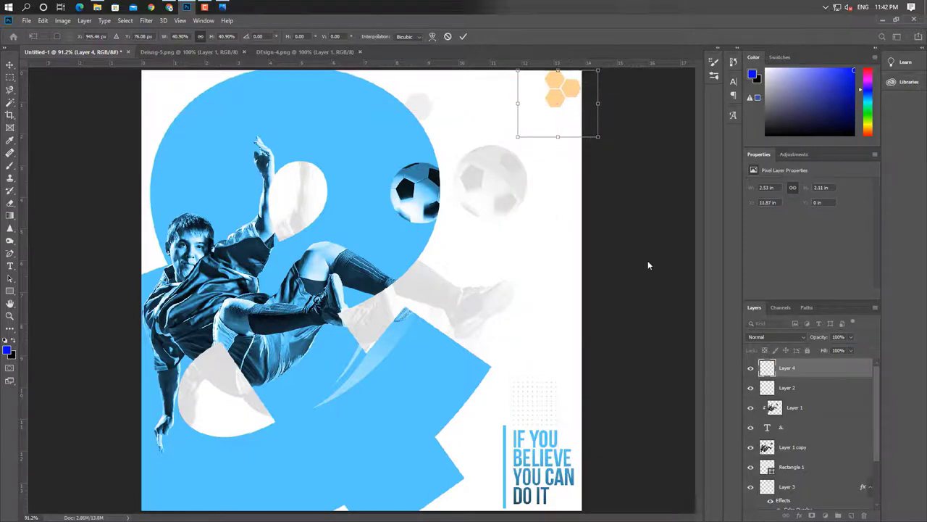
key(shift+Left)
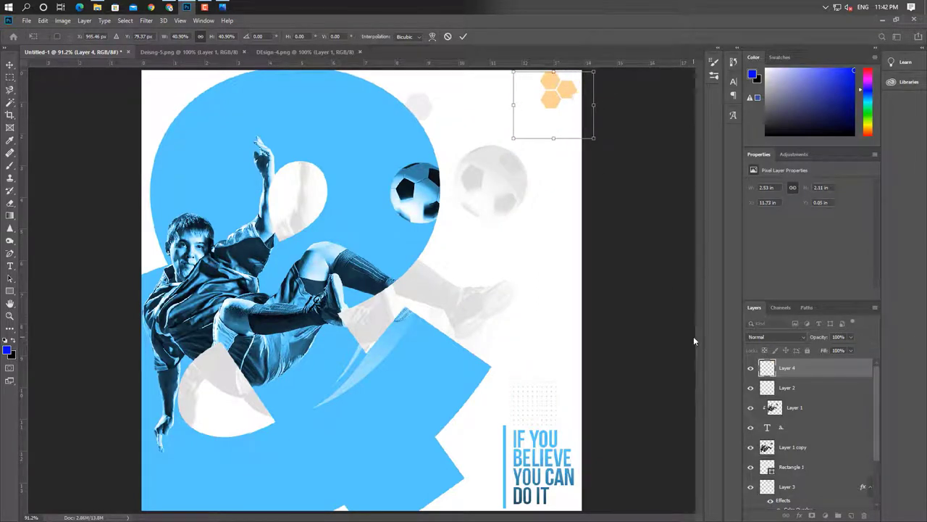
key(shift+Down)
key(Down)
key(Down)
key(Down)
key(Return)
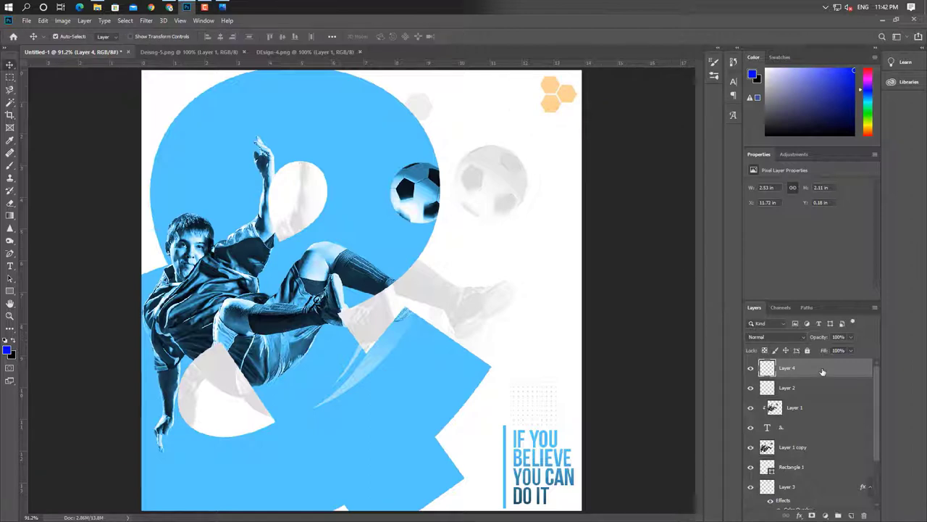
Step: Tint Layer 4's hexagons grey with a Color Overlay and set opacity to 20%
double_click(823, 370)
click(459, 243)
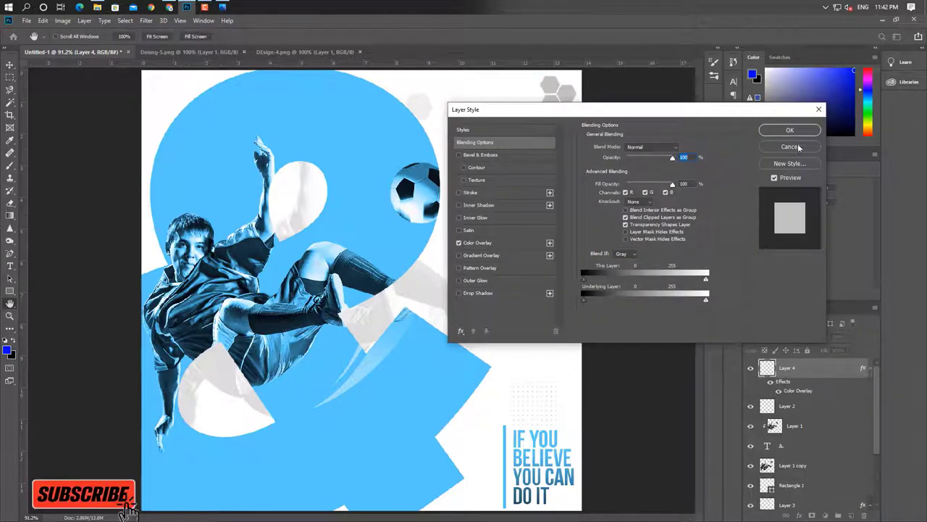
click(791, 131)
click(838, 337)
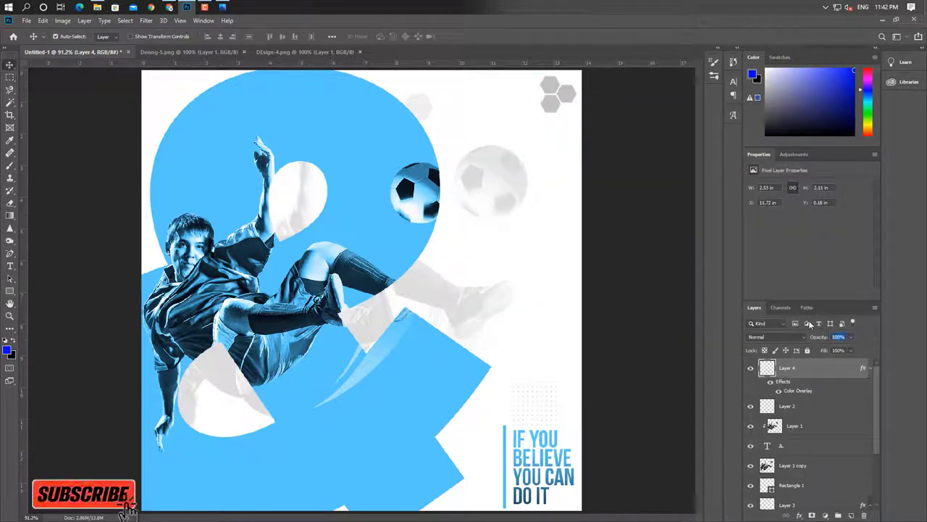
text(20)
key(Return)
click(630, 288)
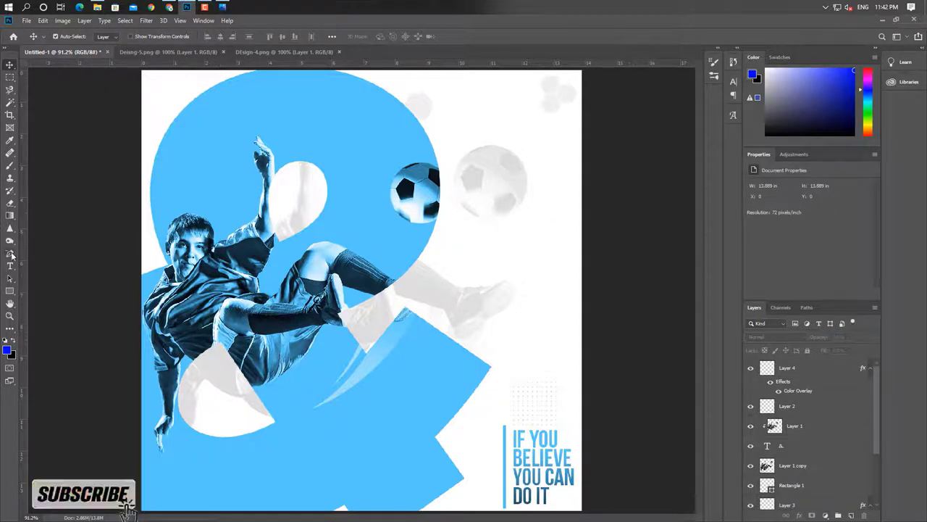
Step: Draw a diagonal-stripe custom shape square to the right of the player
click(9, 291)
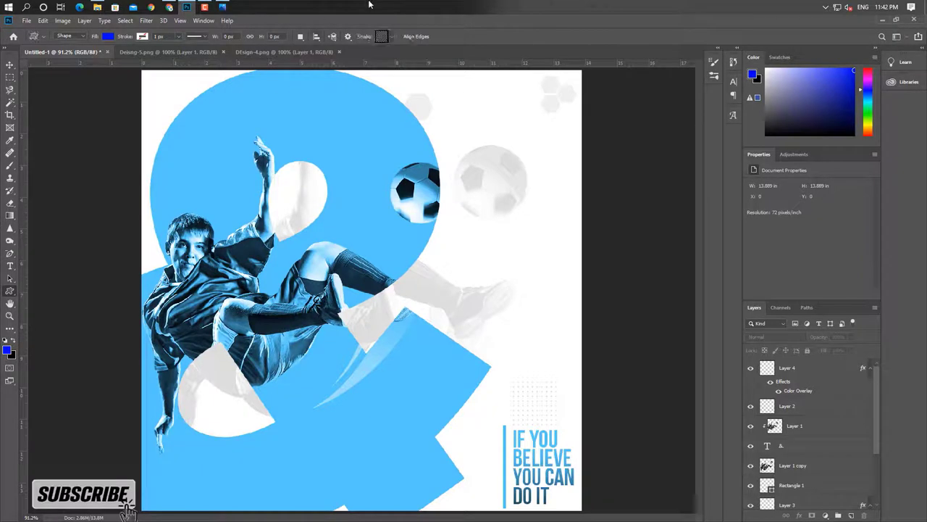
click(383, 36)
double_click(400, 102)
drag(485, 227, 556, 334)
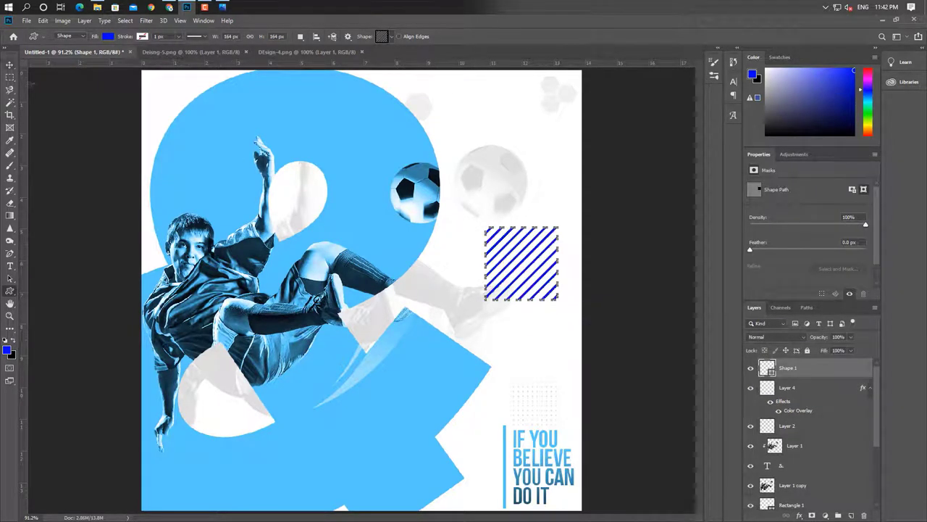
Step: Change the striped shape's fill colour to black
click(9, 65)
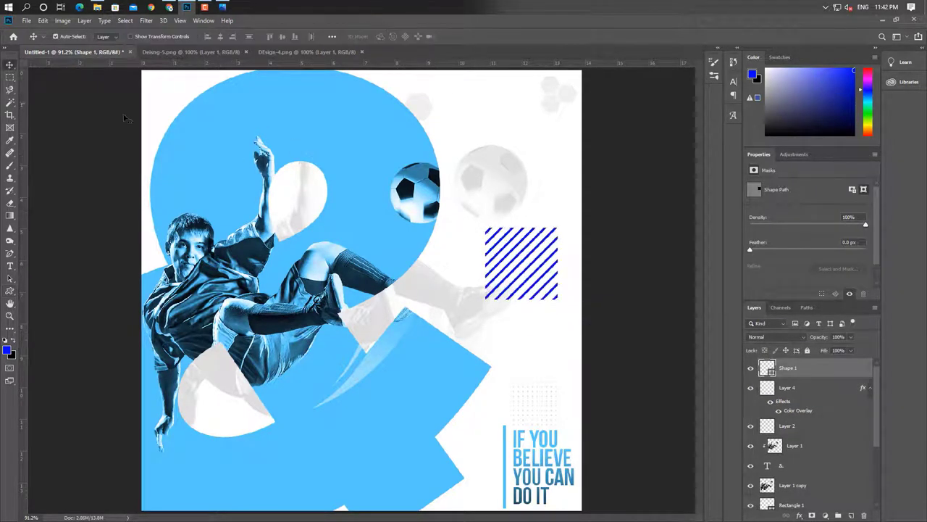
double_click(770, 368)
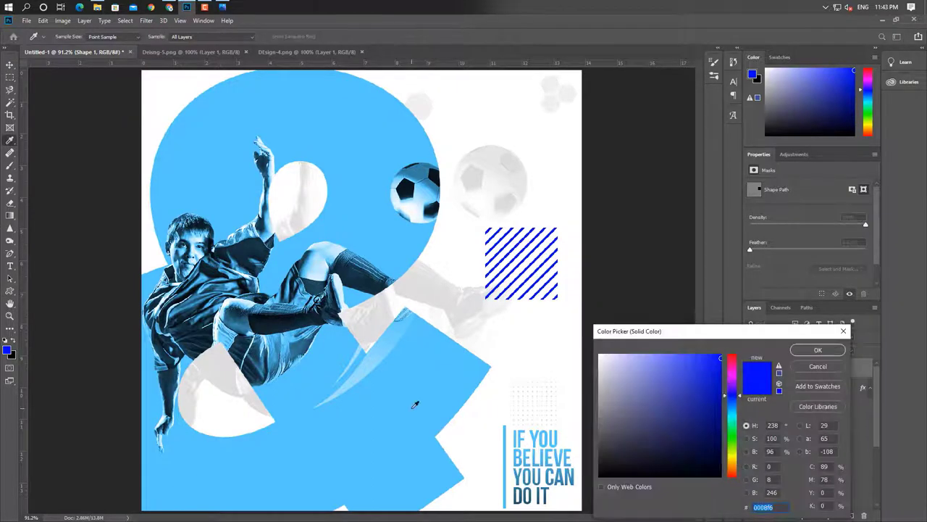
drag(601, 356, 601, 474)
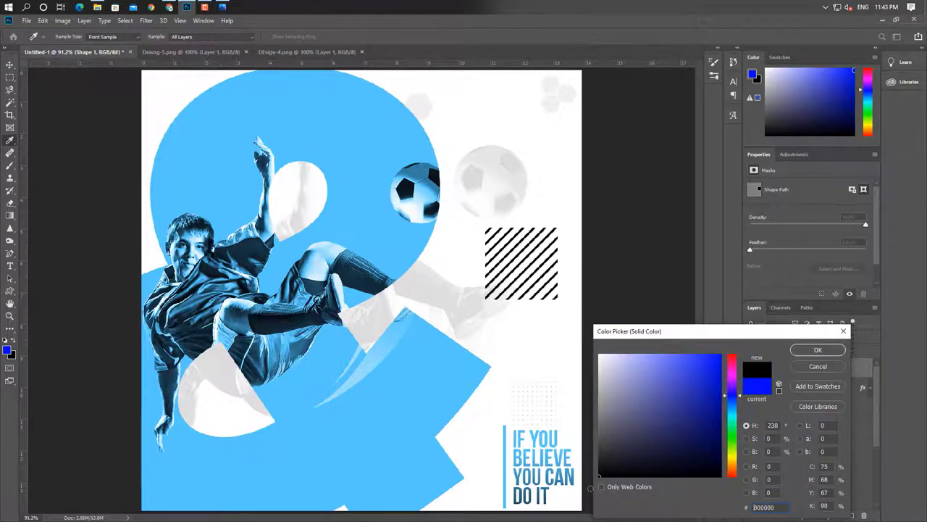
click(818, 349)
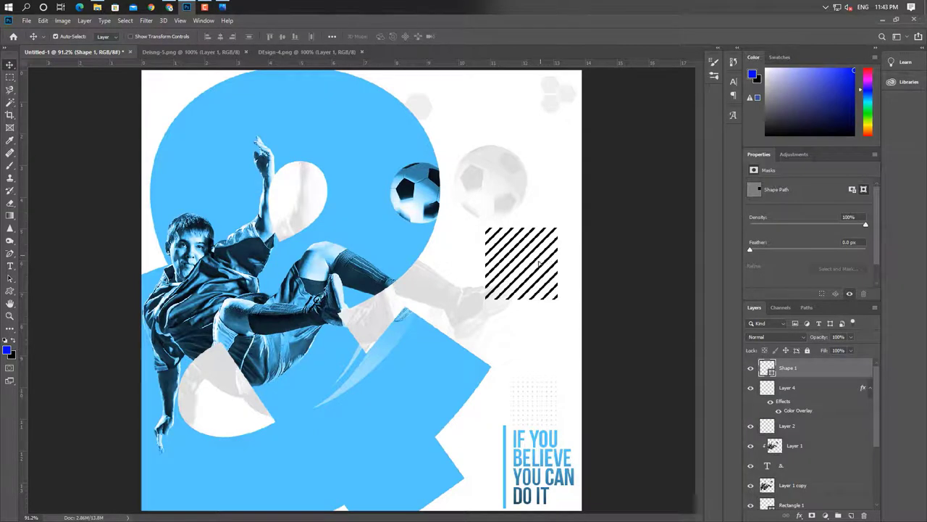
Step: Place the stripes beside the ampersand, lower in the layer stack, at 10% opacity
drag(540, 262, 465, 336)
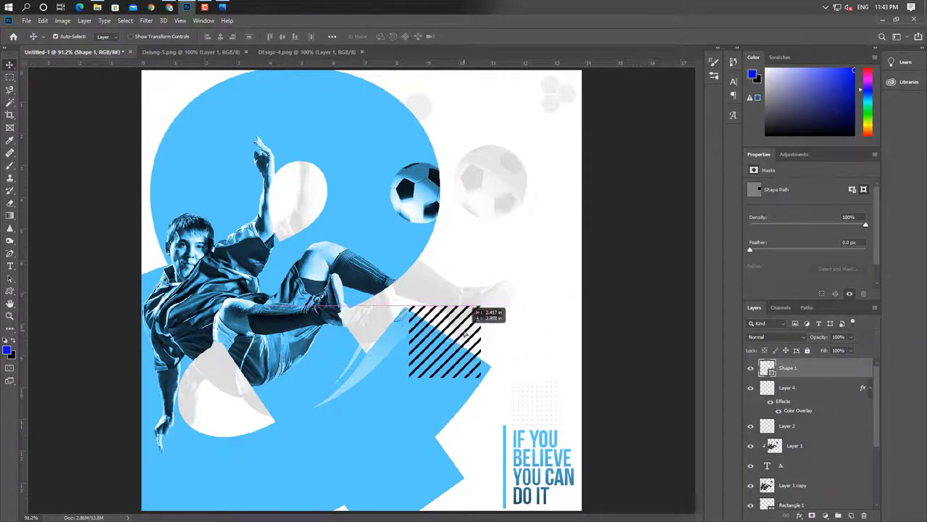
drag(467, 332, 461, 331)
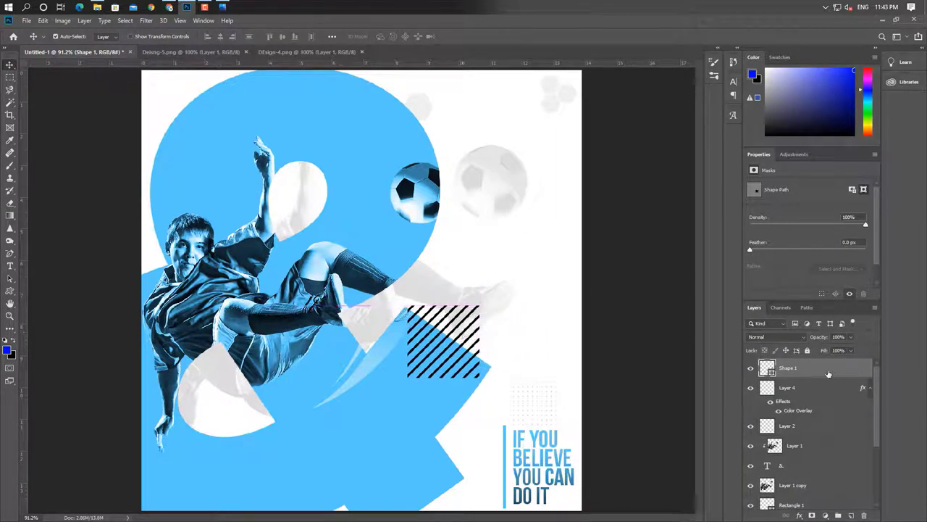
drag(797, 368, 814, 496)
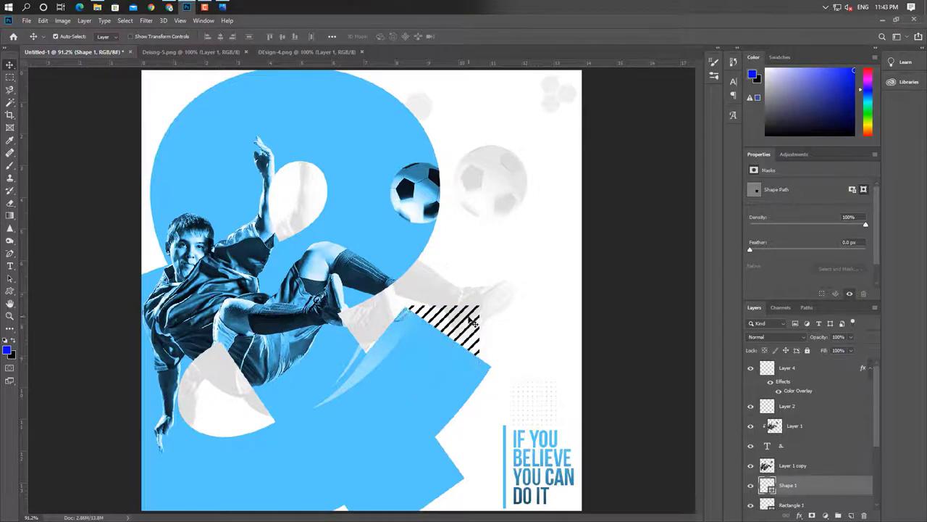
drag(472, 321, 475, 320)
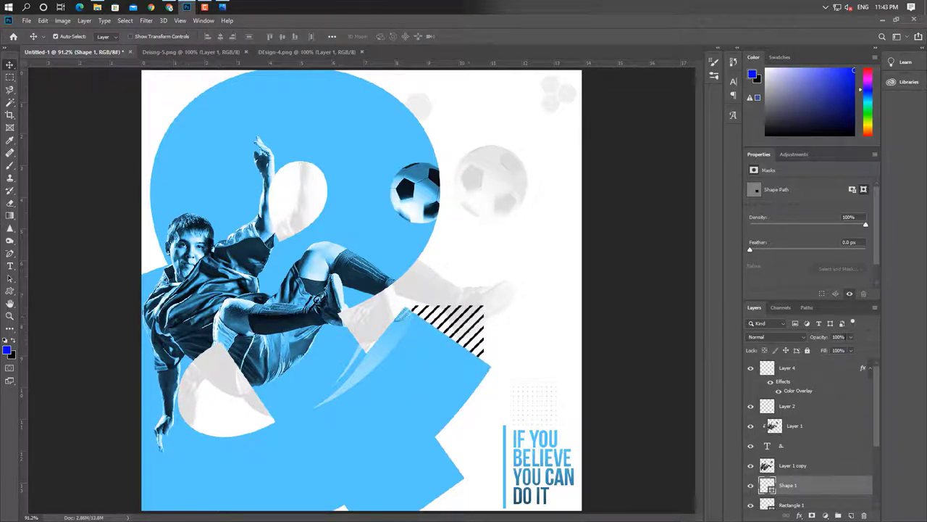
key(1)
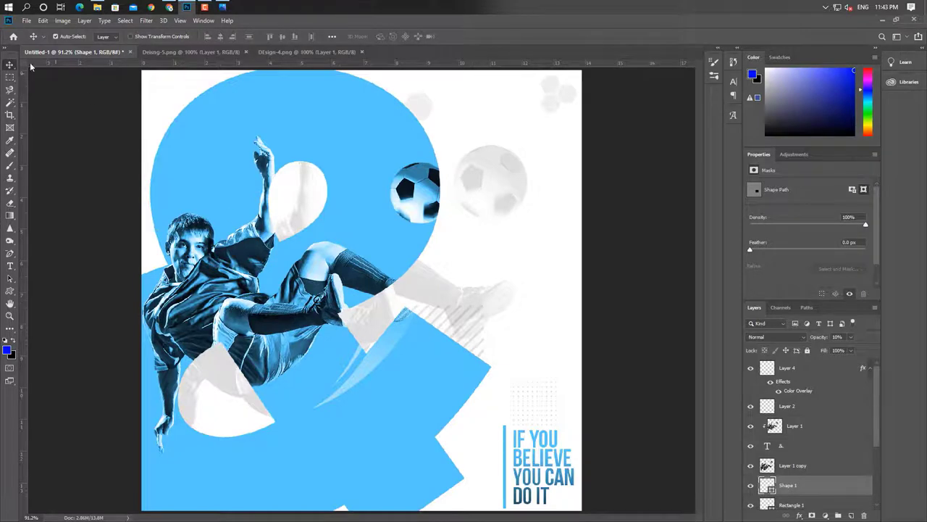
Step: Duplicate the slogan text layer and move the copy to the upper right
click(52, 94)
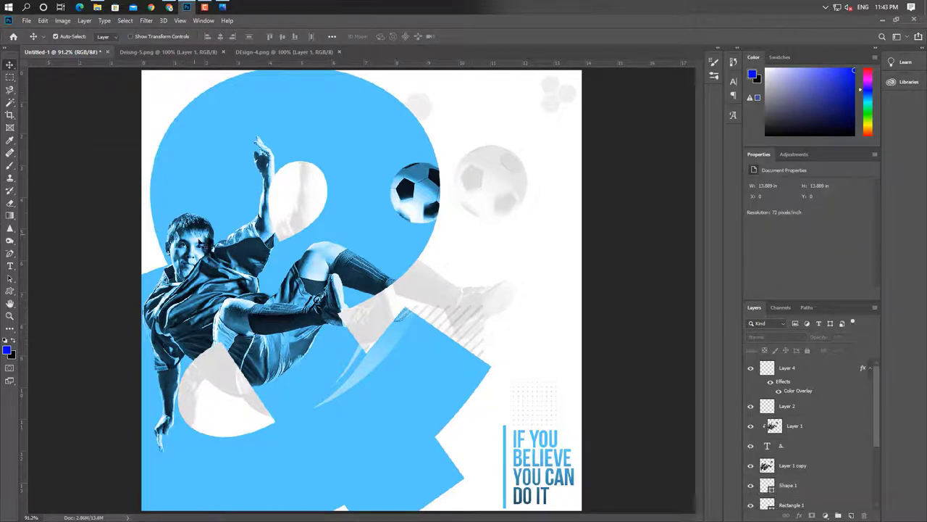
click(521, 448)
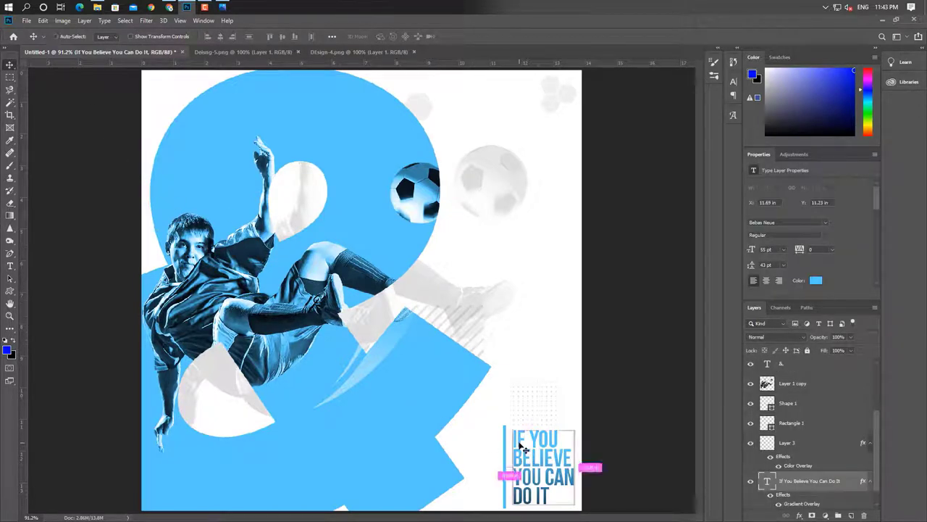
key(ctrl+j)
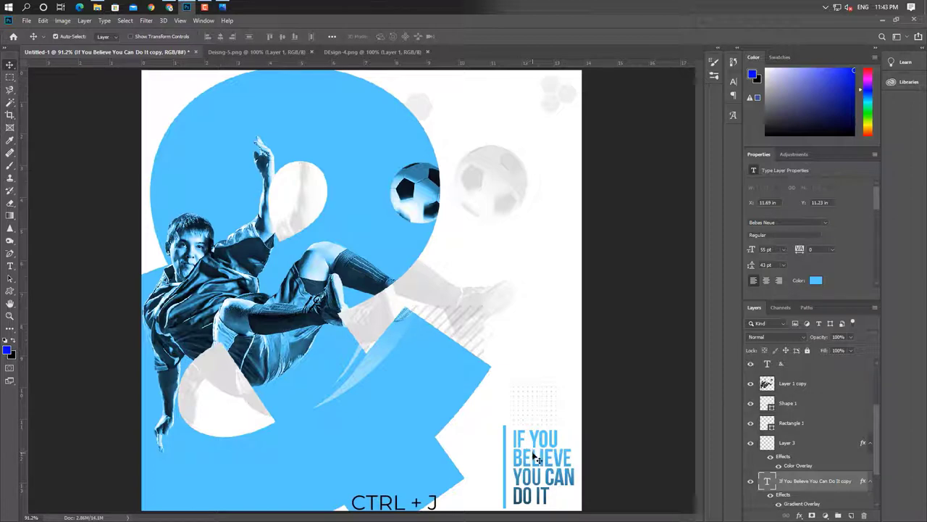
drag(536, 458, 510, 226)
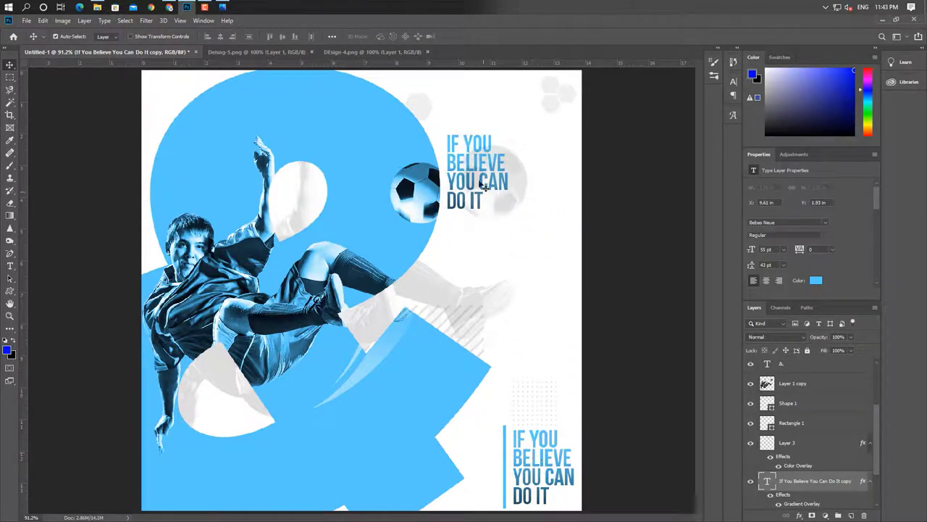
click(471, 172)
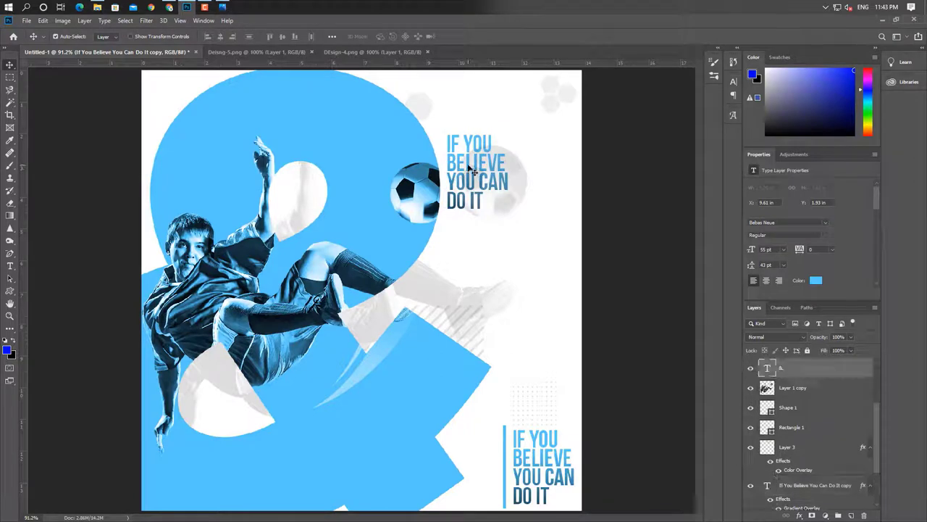
click(835, 489)
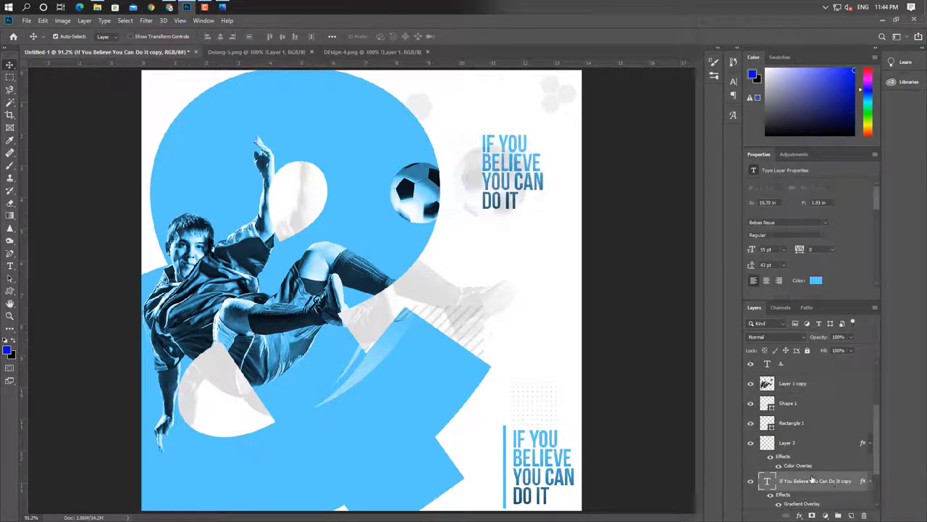
Step: Retype the copy as 'THE / KING OF / FOOTBALL' on three lines
double_click(534, 179)
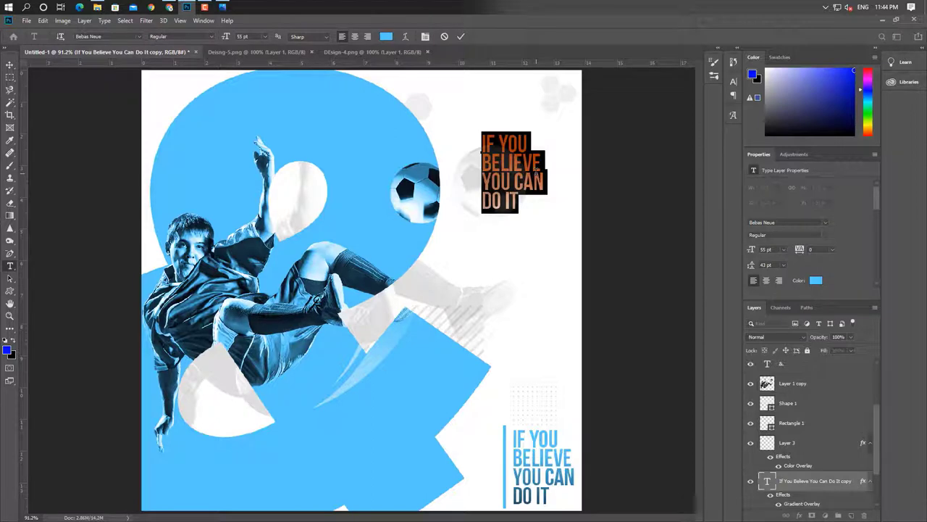
text(THE)
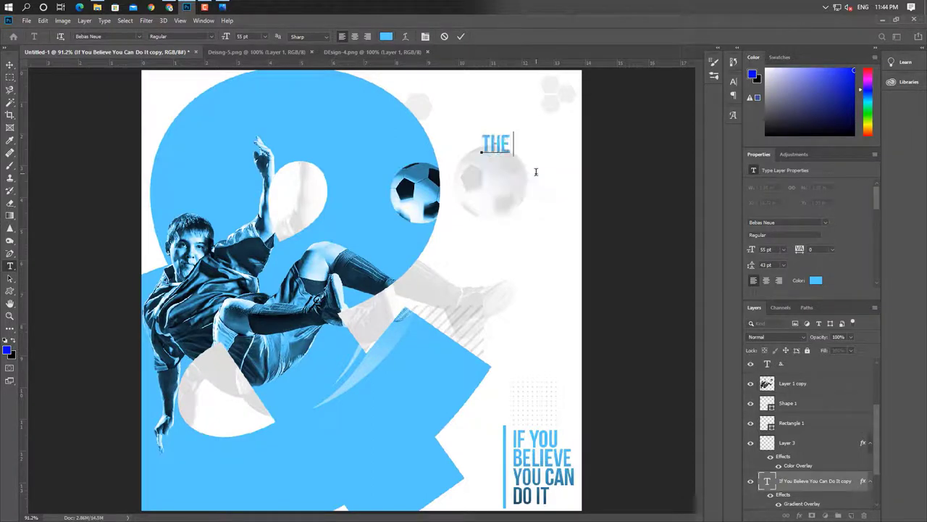
text( KING)
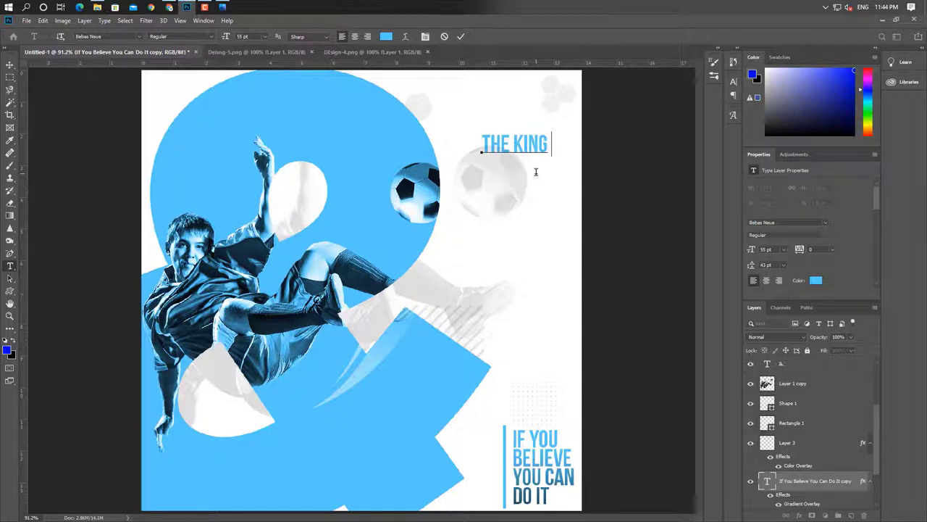
text( OF F)
text(BA)
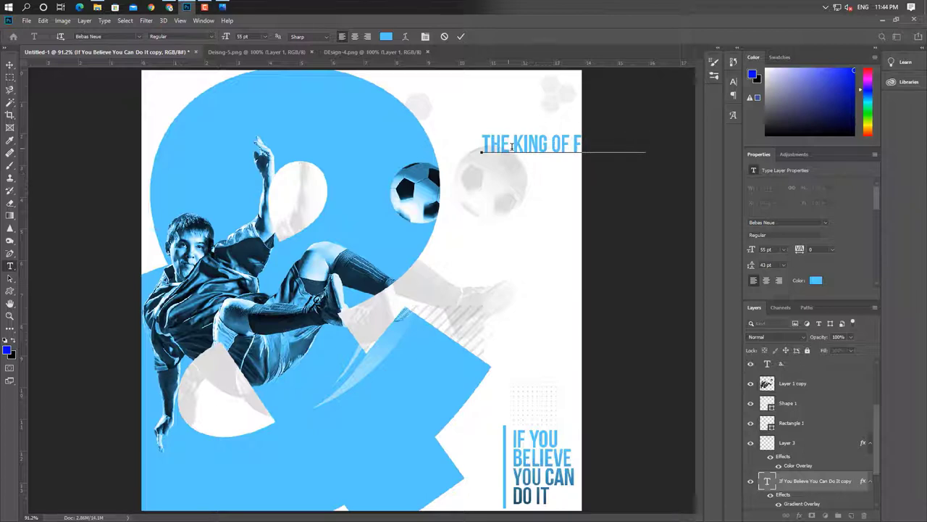
click(514, 147)
key(Return)
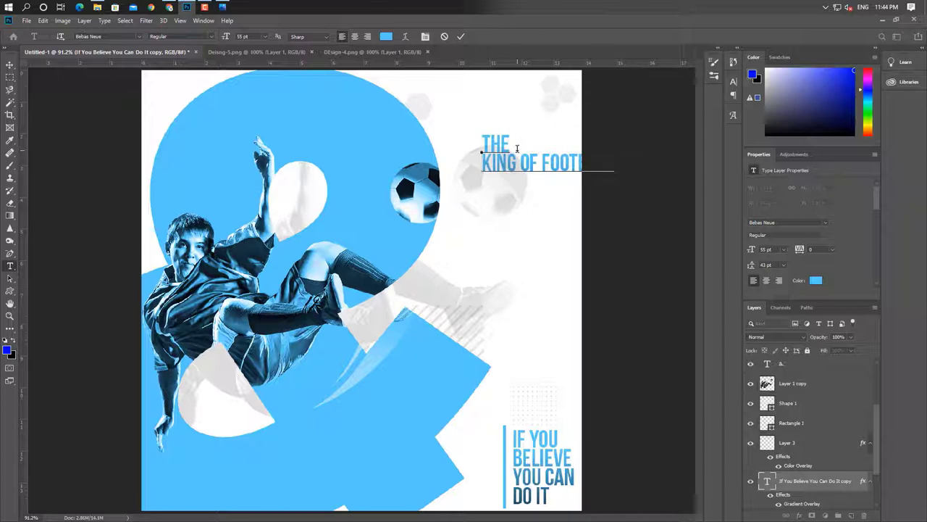
key(Return)
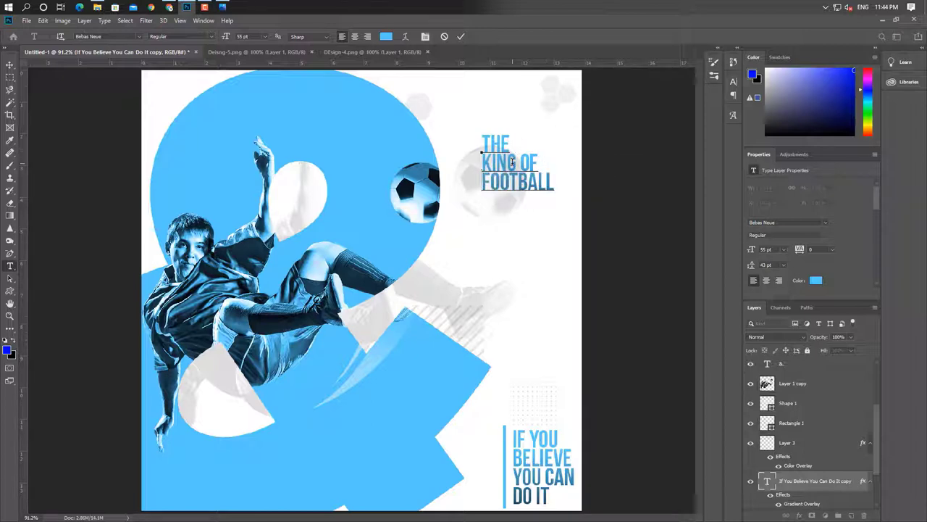
Step: Set the headline to 90 pt and widen its line spacing
drag(481, 161, 539, 162)
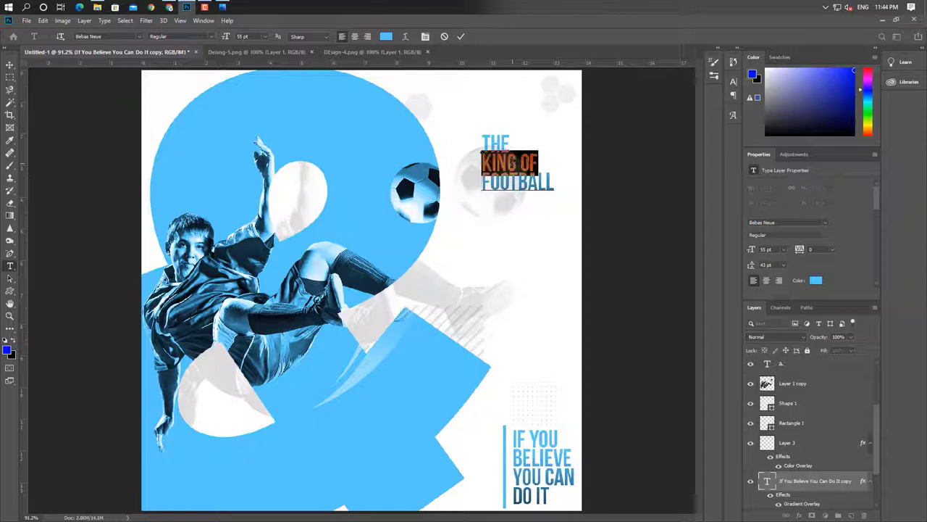
key(ctrl+a)
click(243, 37)
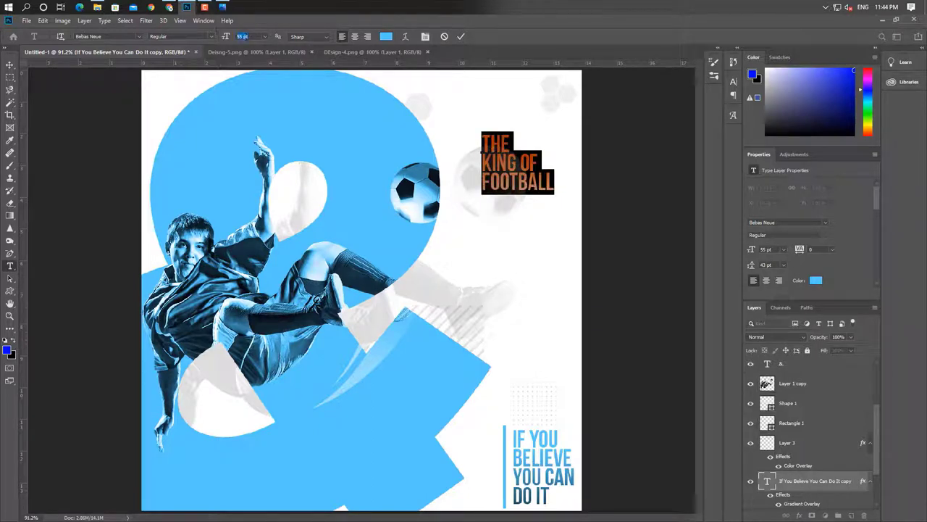
text(65)
key(Return)
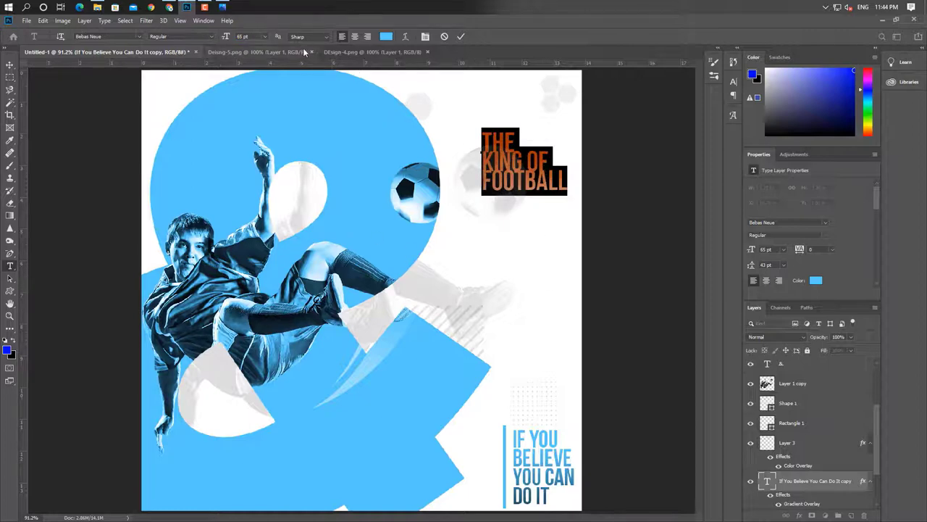
text(7)
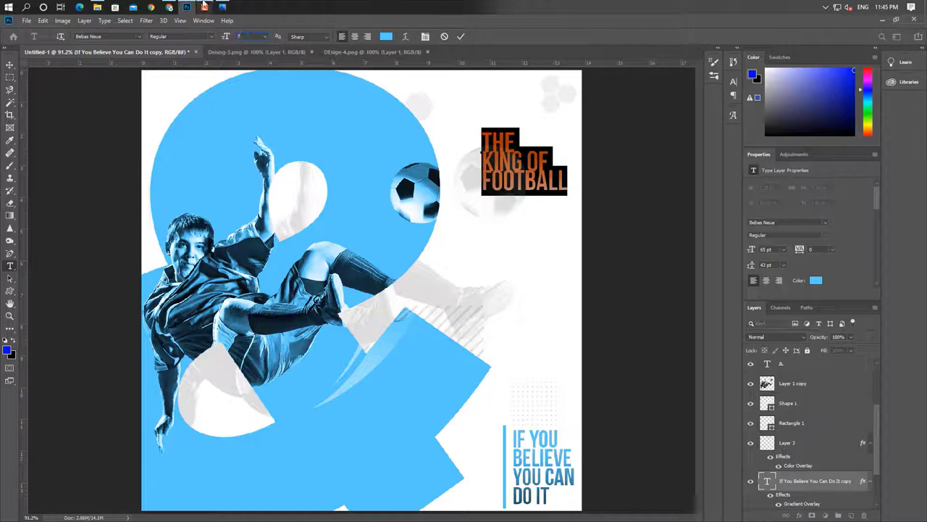
text(5)
key(Return)
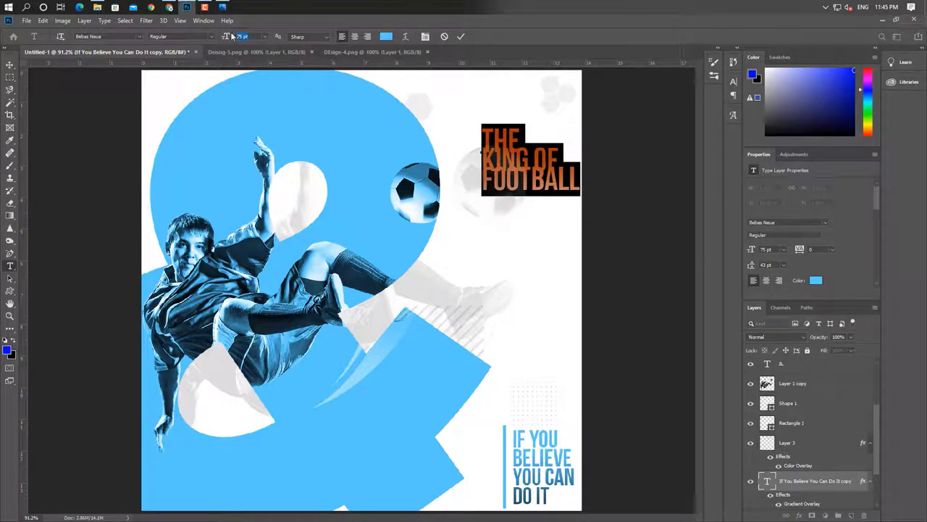
text(90)
key(Return)
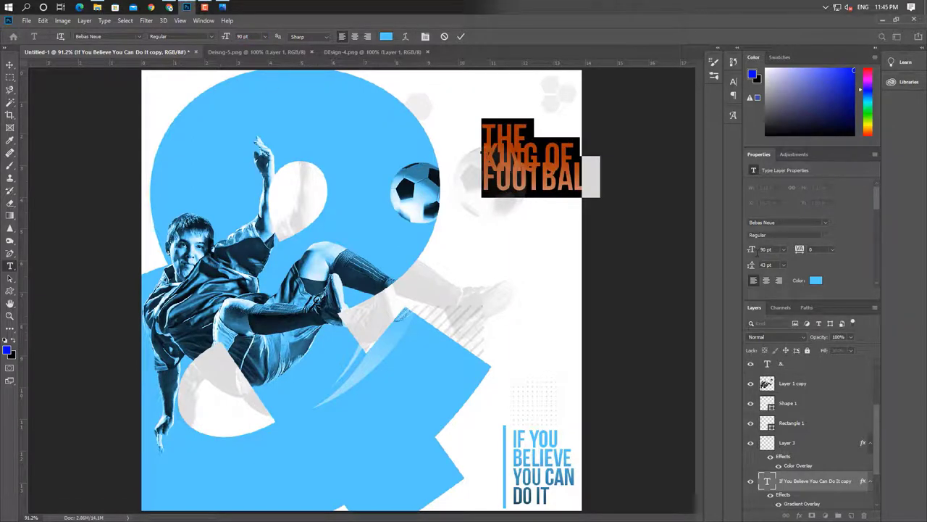
drag(752, 265, 764, 273)
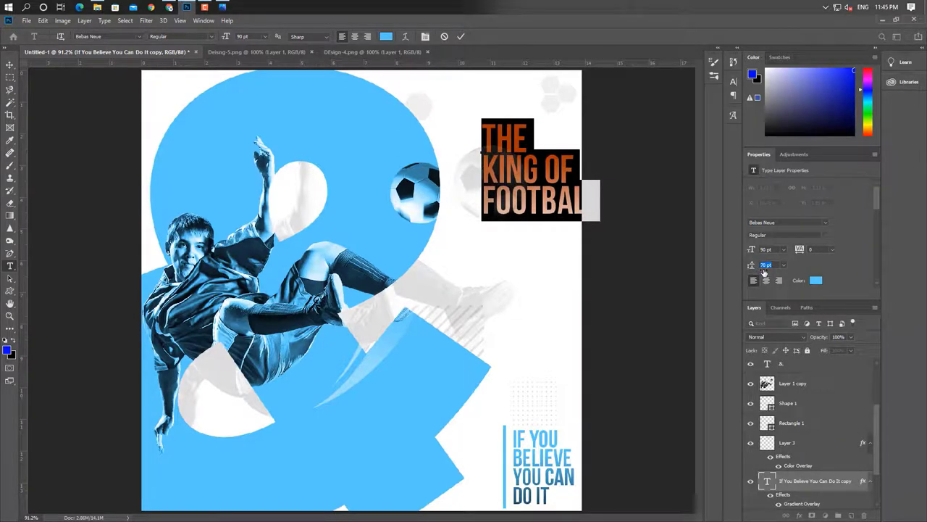
click(9, 64)
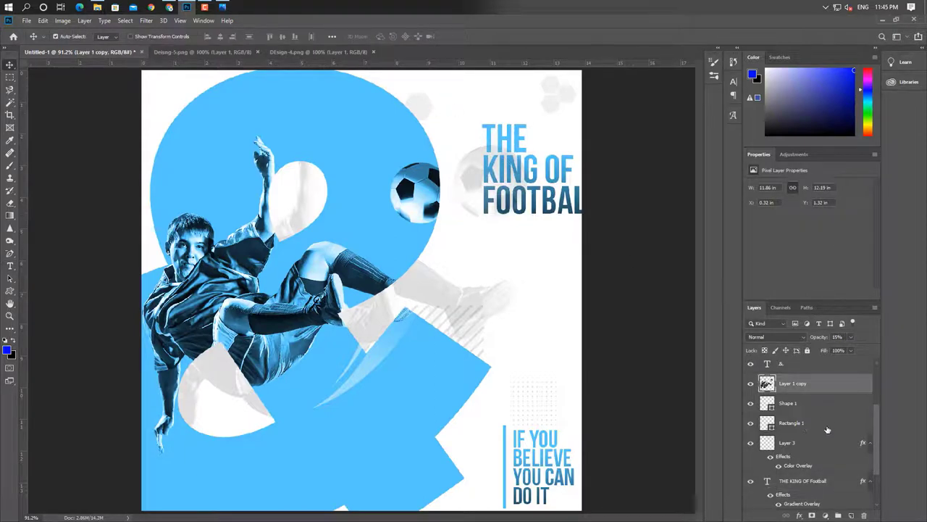
Step: Nudge THE KING OF FOOTBALL headline left and down so FOOTBALL fits on the page
scroll(829, 482, down, 3)
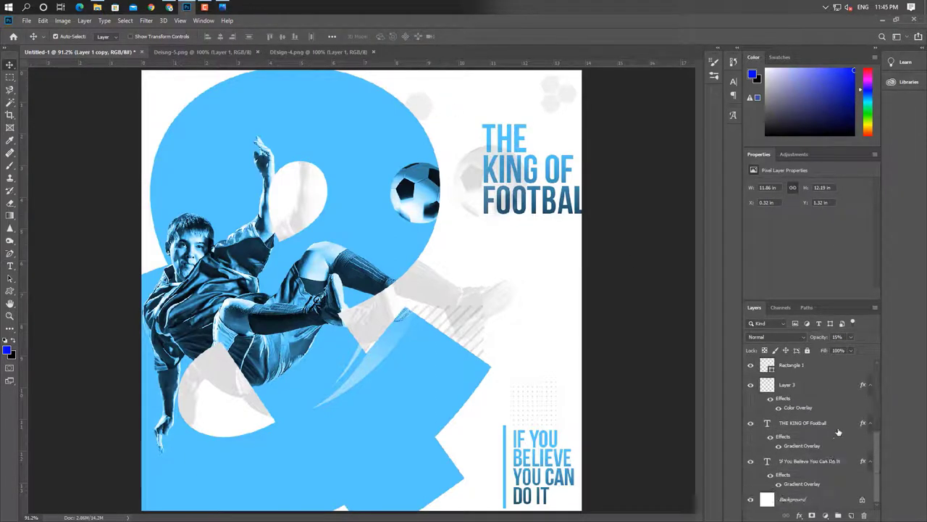
click(839, 423)
key(Left)
key(Left)
key(Left)
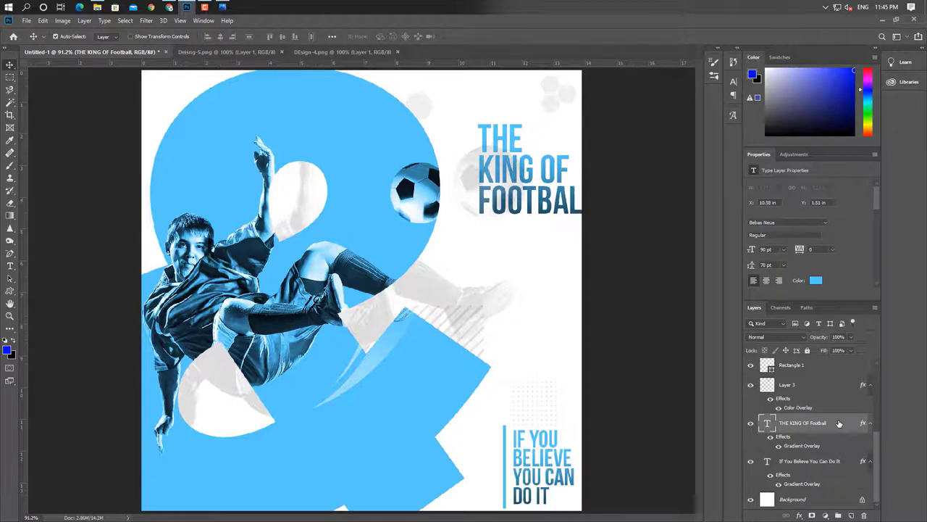
key(Left)
key(Left)
key(Left)
key(Left)
key(Left)
key(Left)
key(Left)
key(Left)
key(Left)
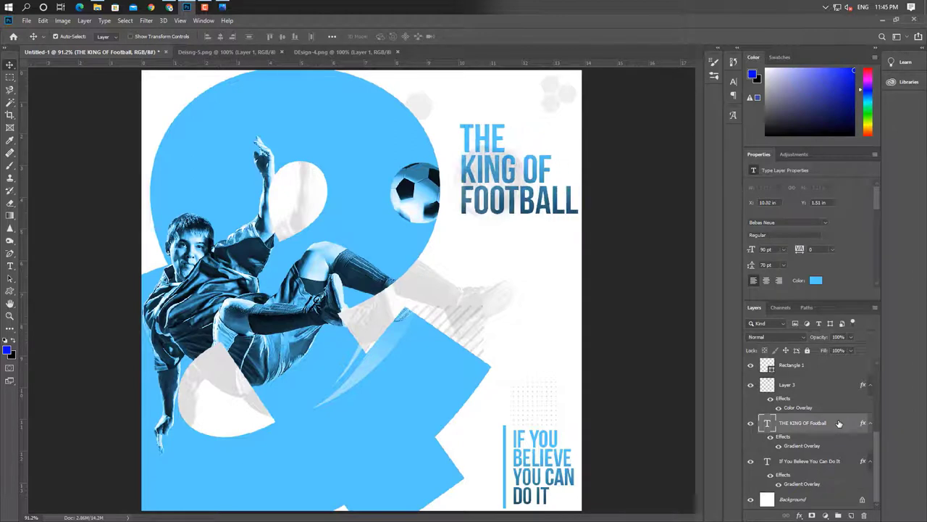
key(Down)
key(Down)
key(Down)
key(Down)
key(Down)
key(Down)
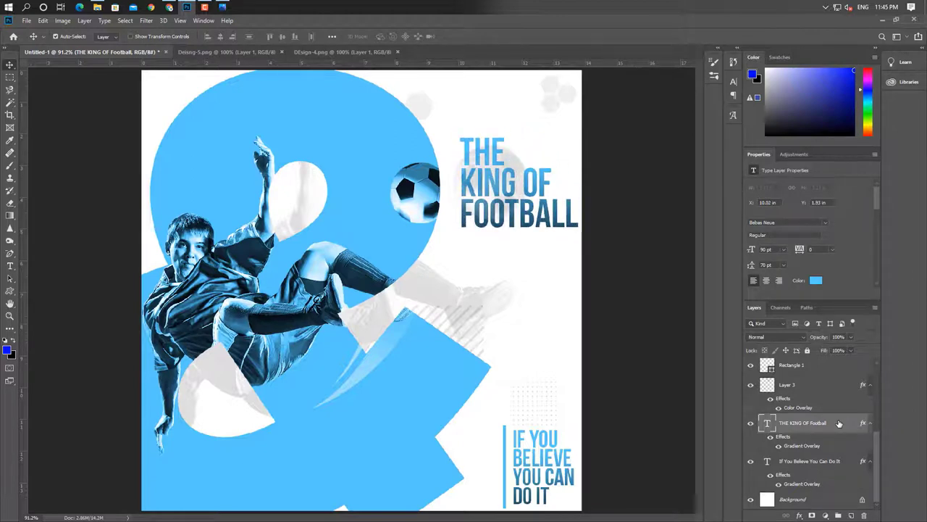
Step: Duplicate the vertical blue bar beside the headline and stretch it to the headline's full height
click(507, 461)
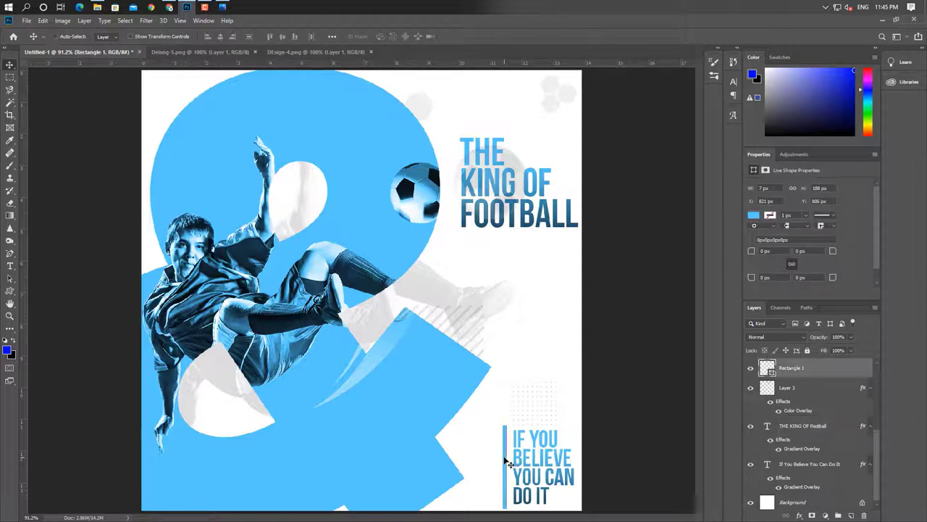
key(ctrl+j)
key(shift+Up)
key(shift+Up)
key(shift+Up)
key(shift+Up)
key(shift+Up)
key(shift+Up)
key(shift+Up)
key(shift+Up)
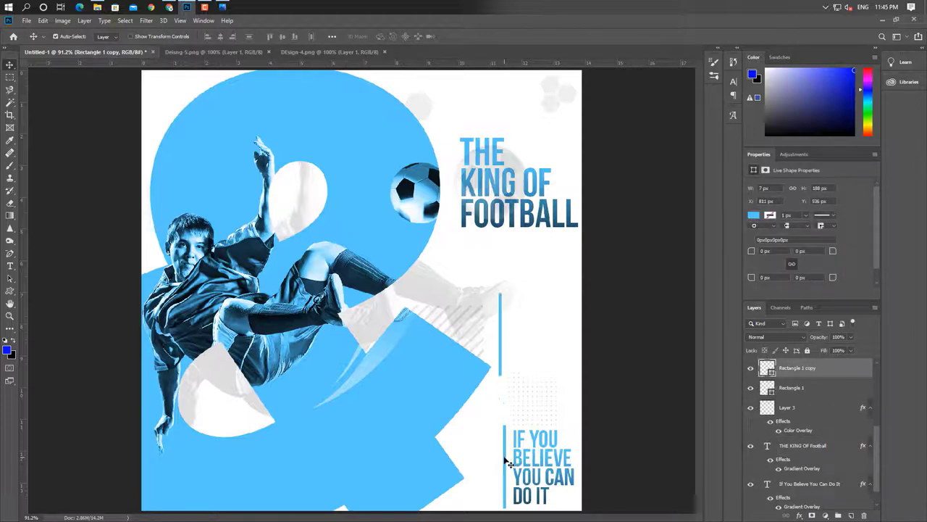
key(shift+Left)
key(shift+Left)
key(shift+Left)
key(shift+Left)
key(shift+Left)
key(shift+Up)
key(shift+Up)
key(shift+Up)
key(shift+Up)
key(shift+Up)
key(shift+Up)
key(shift+Right)
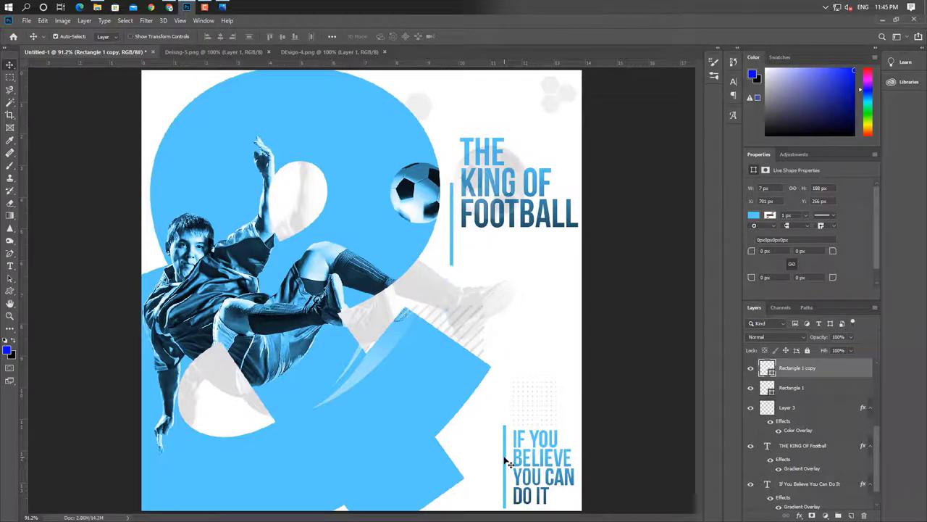
key(shift+Up)
key(shift+Up)
key(shift+Up)
key(ctrl+t)
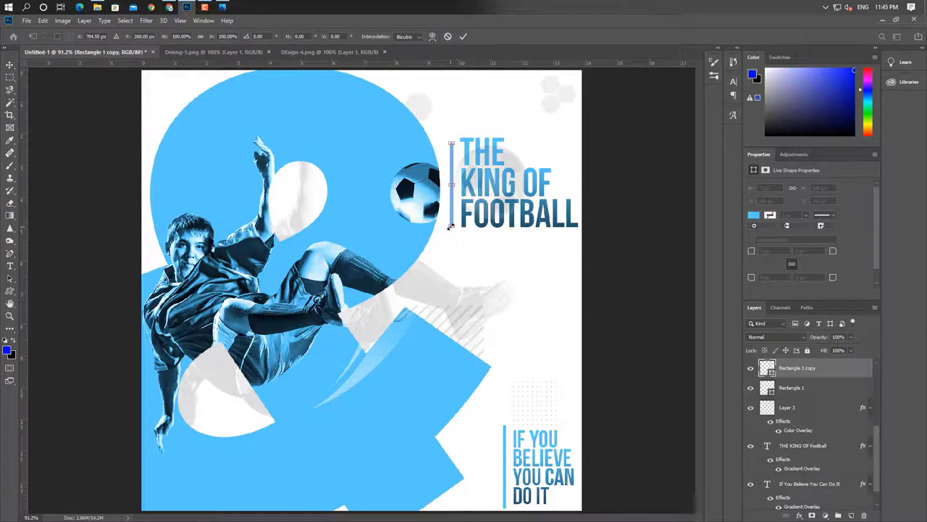
drag(451, 226, 451, 248)
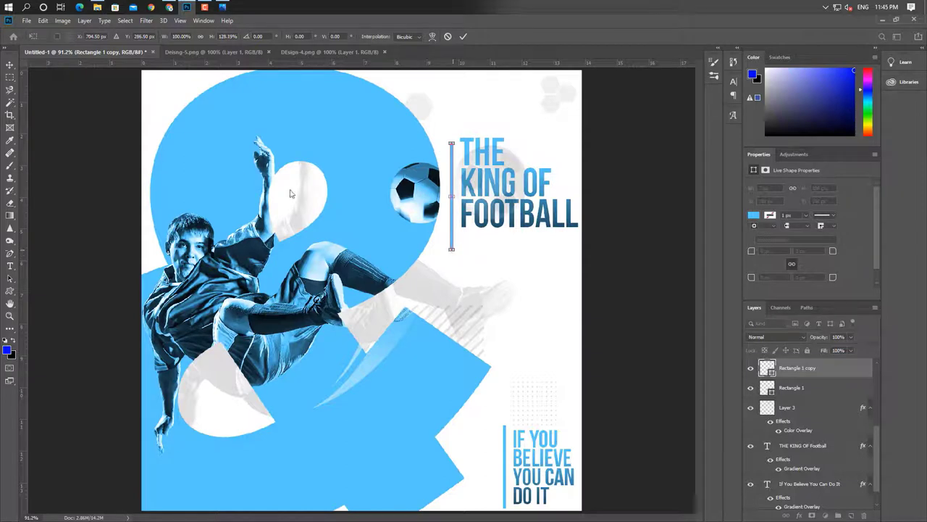
click(14, 66)
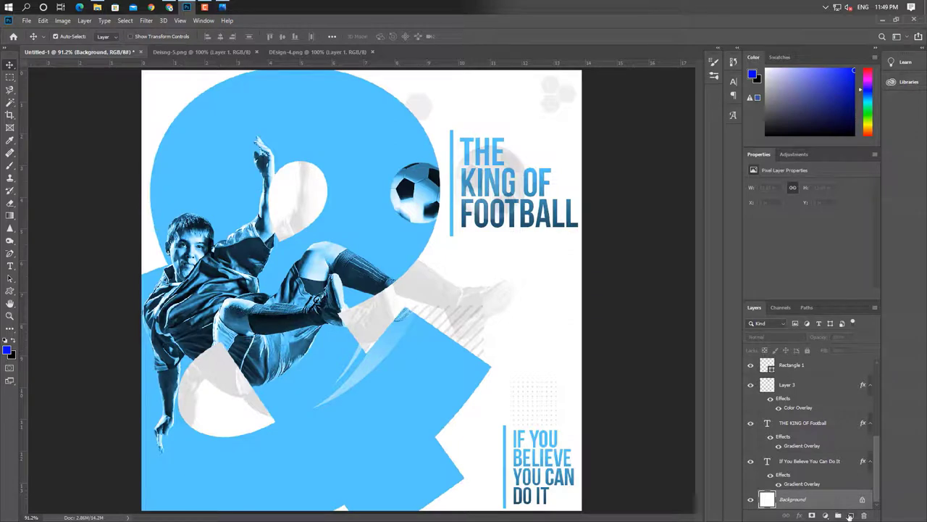
Step: On a new layer, draw a double-triangle custom shape right of the player
click(851, 515)
right_click(9, 289)
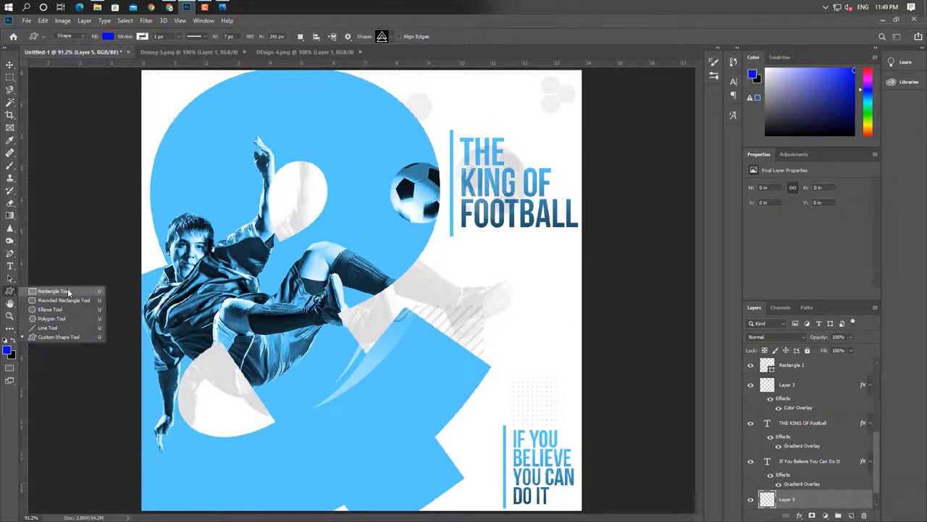
click(81, 338)
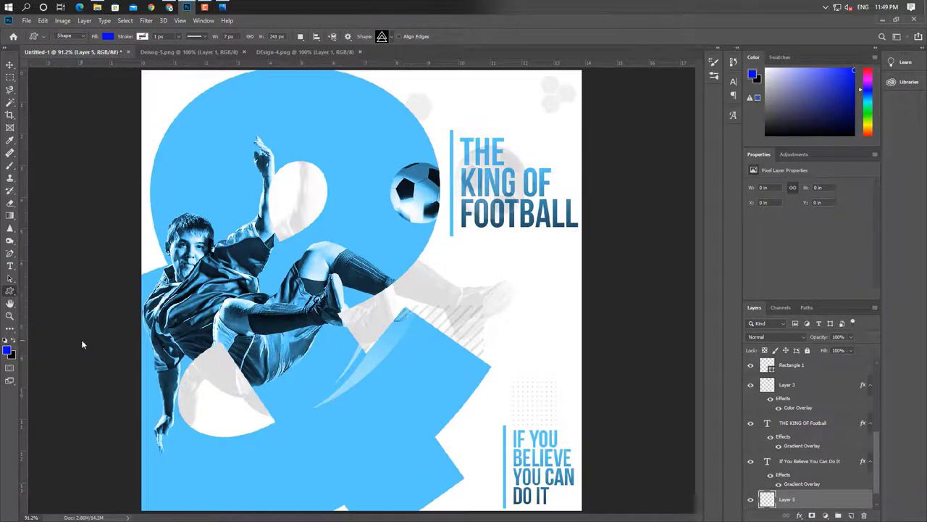
click(389, 36)
click(381, 88)
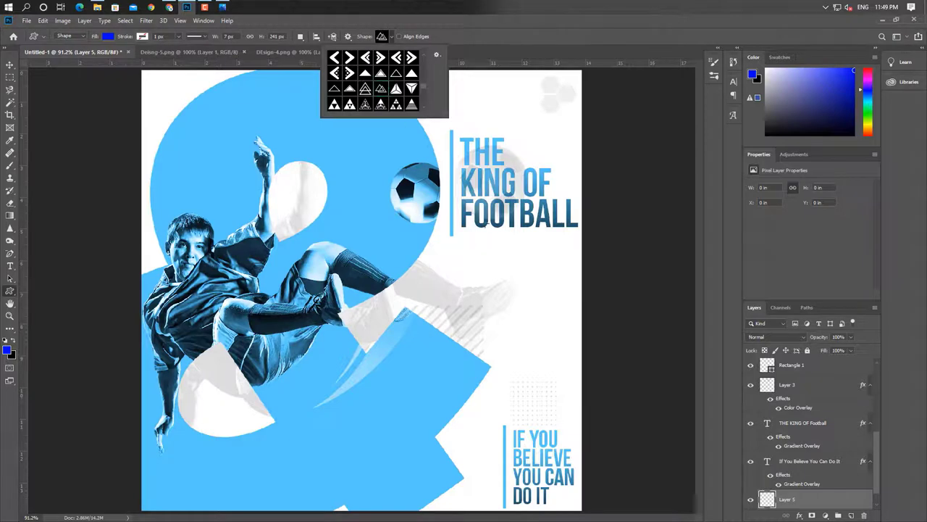
click(507, 251)
drag(507, 251, 584, 312)
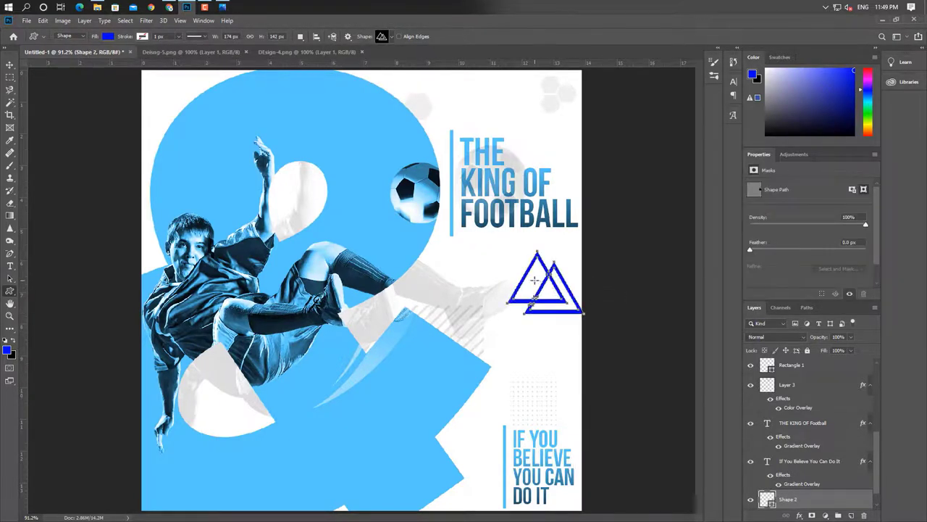
click(11, 65)
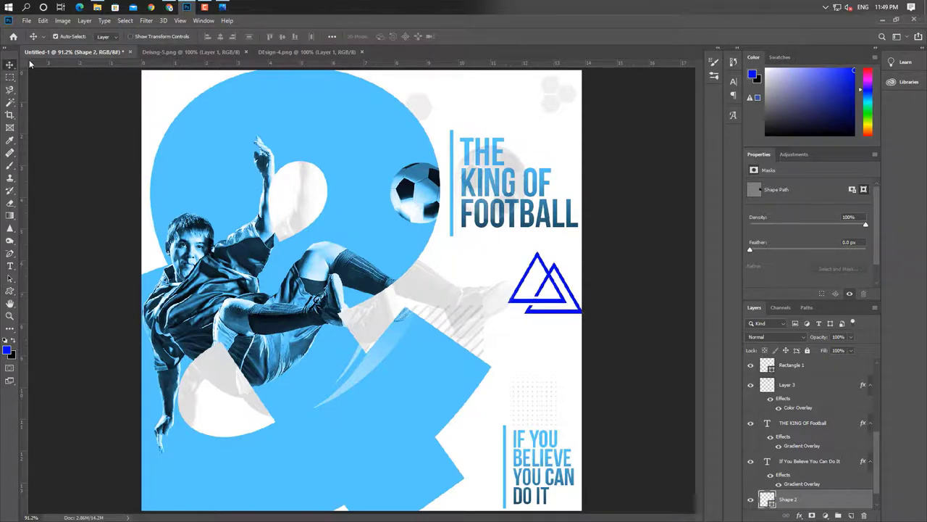
key(Left)
key(Left)
key(Left)
key(Down)
key(Down)
key(Down)
key(Down)
key(Down)
key(Down)
key(Down)
key(Down)
key(Down)
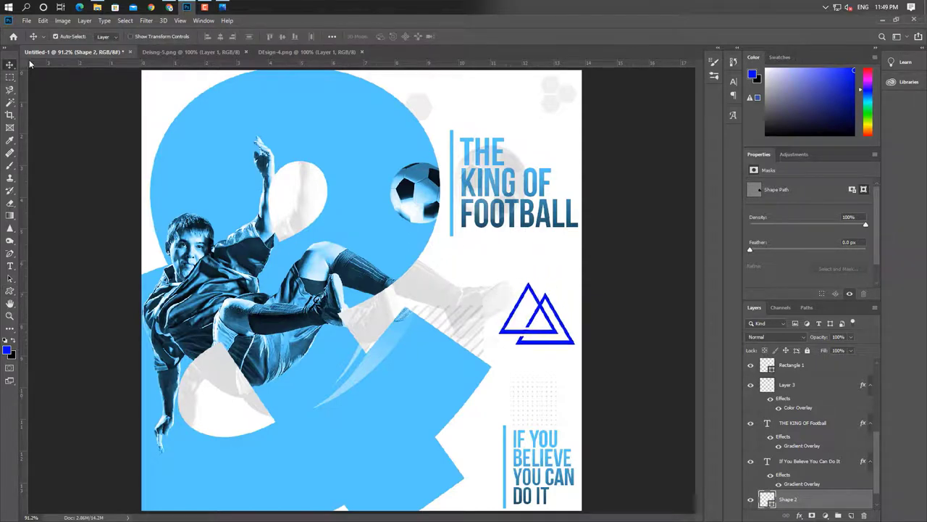
key(Down)
key(Down)
key(Down)
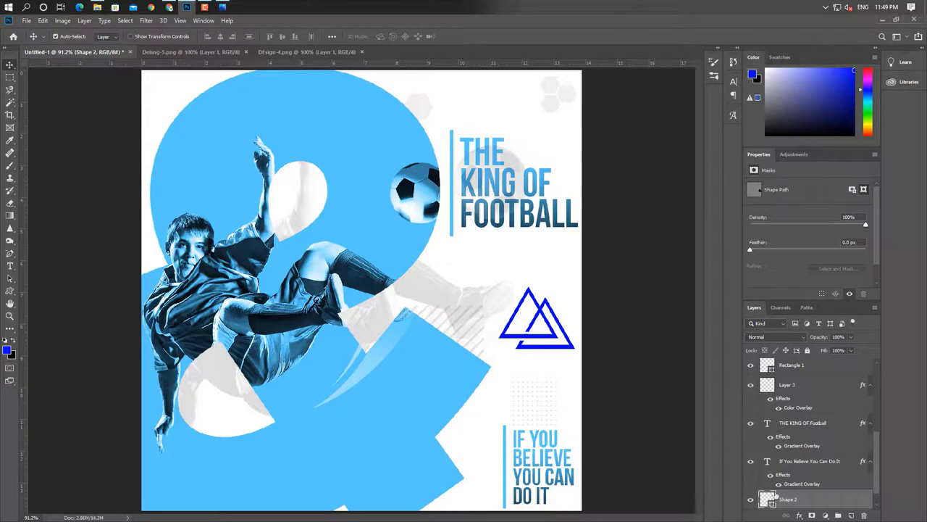
Step: Make the triangle's fill black, set its opacity to 10%, and shift it down-right
double_click(766, 500)
drag(678, 396, 601, 477)
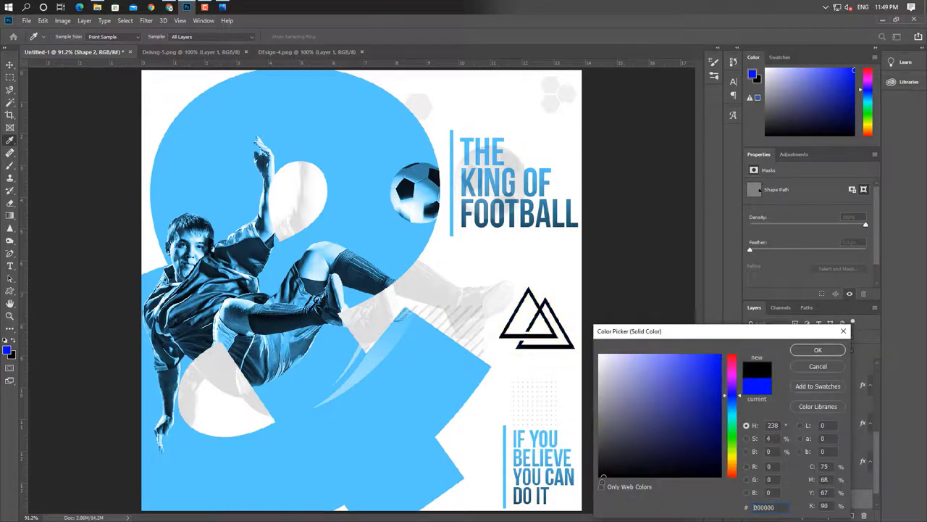
click(840, 349)
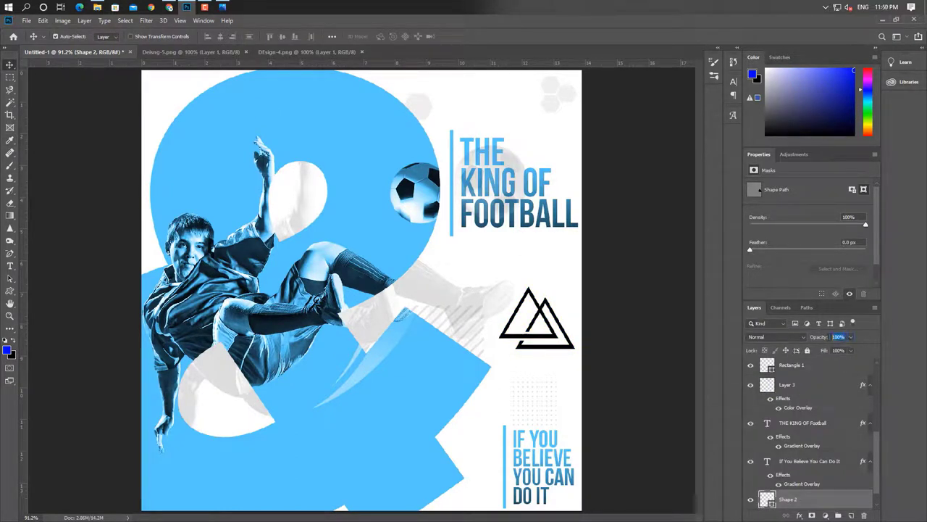
text(15)
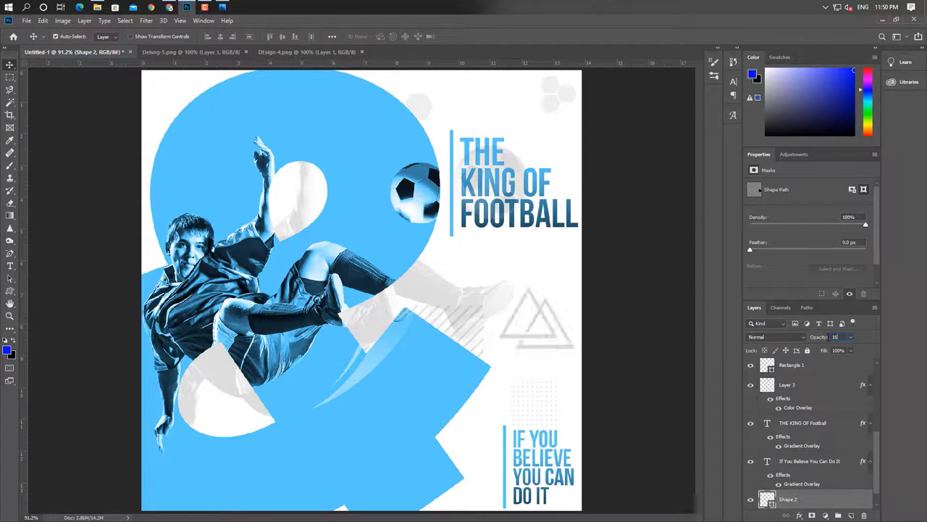
key(BackSpace)
text(0)
key(Return)
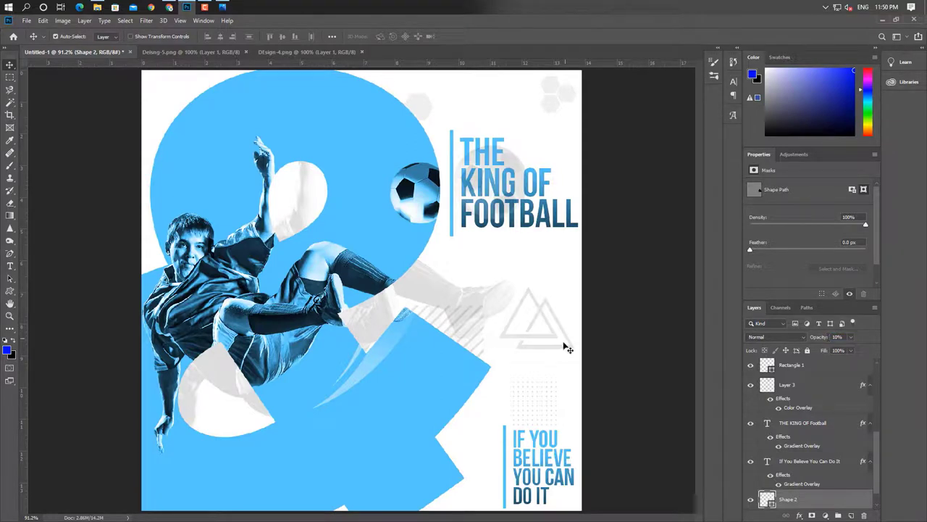
drag(568, 349, 576, 364)
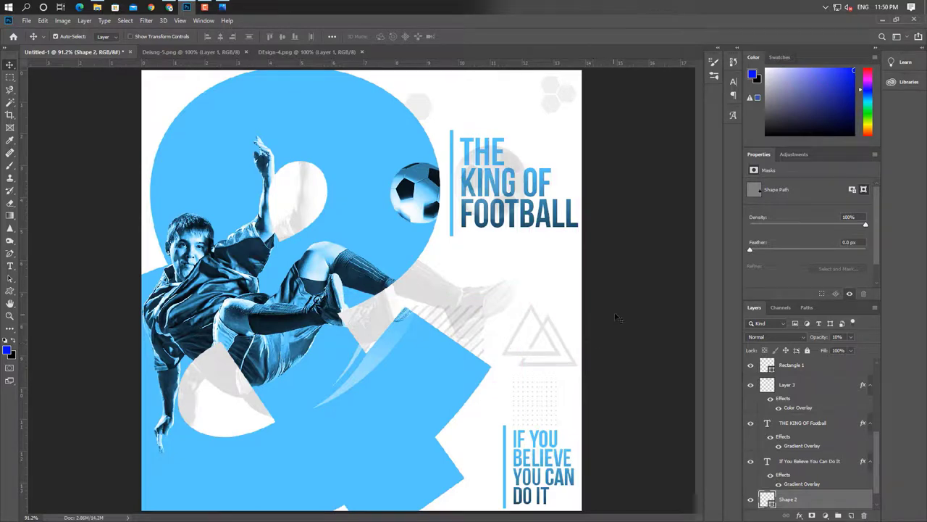
click(617, 317)
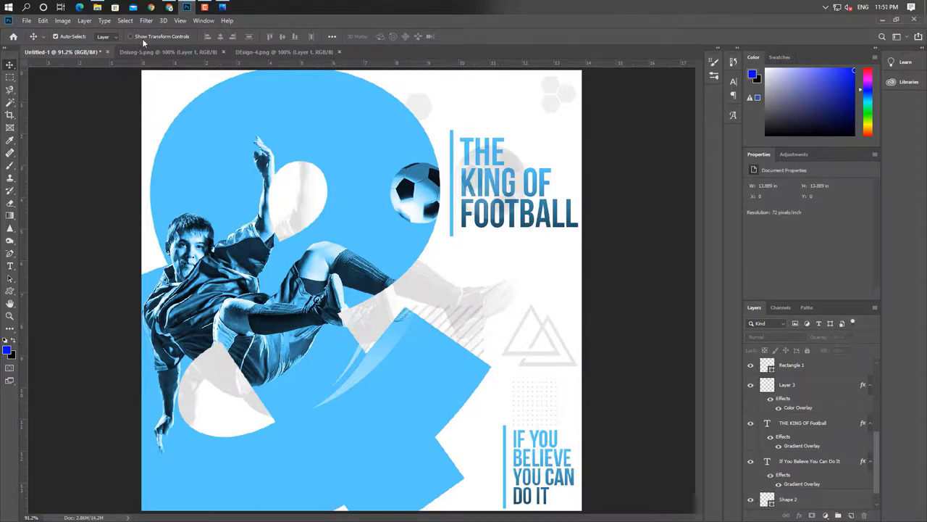
Step: Export the poster through Save for Web as a 1000 × 1000 JPEG at quality 100
click(26, 22)
mouse_move(36, 152)
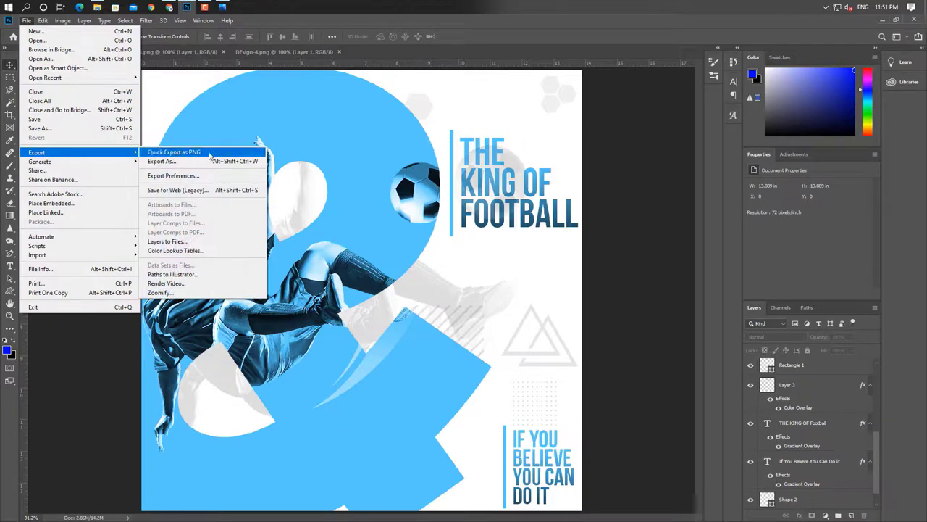
click(213, 190)
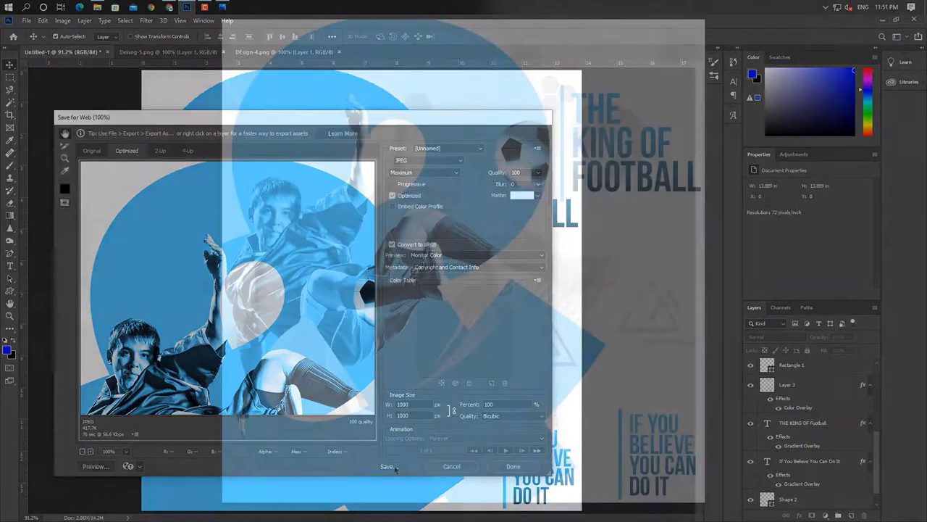
click(387, 466)
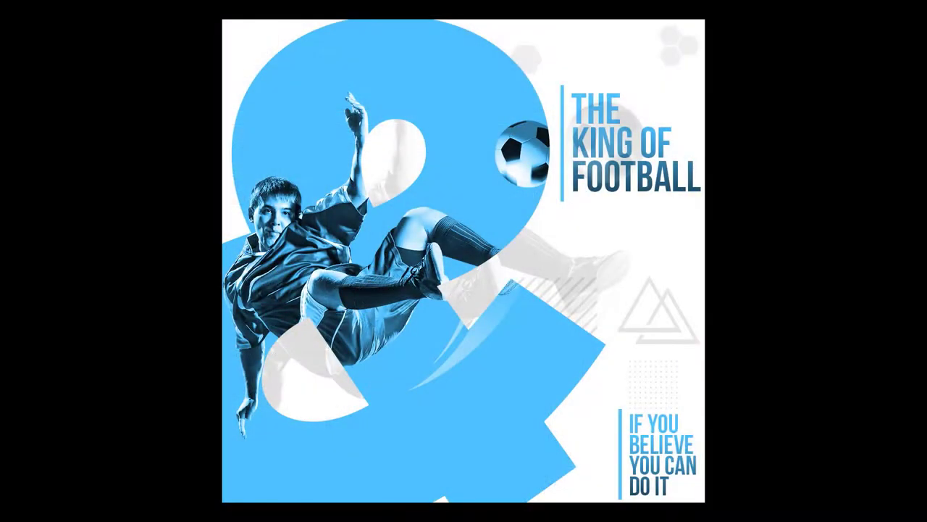